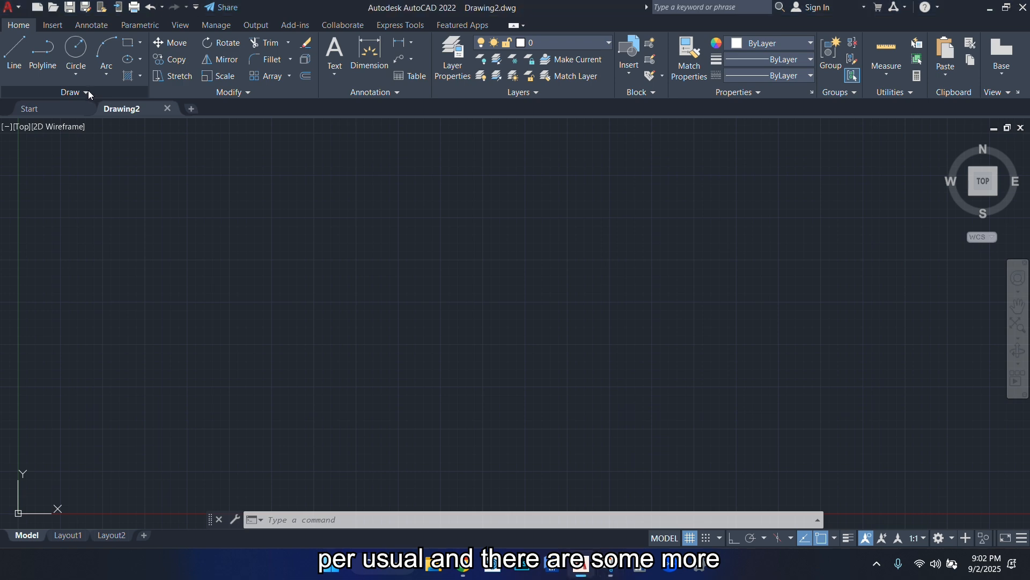
# Draw a diagonal line rising to the right in the middle-left part of the empty drawing
pyautogui.click(85, 92)
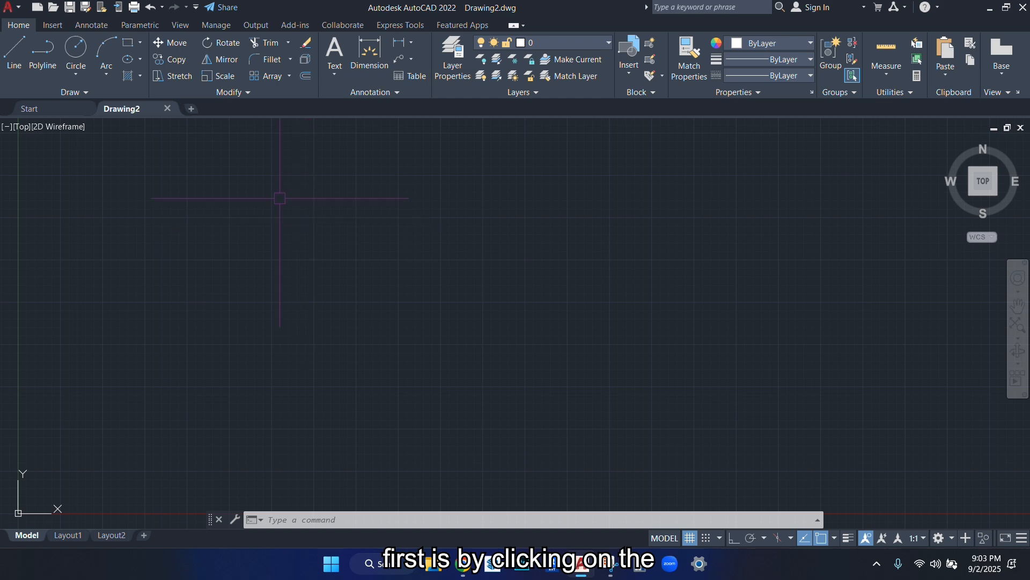
pyautogui.click(14, 54)
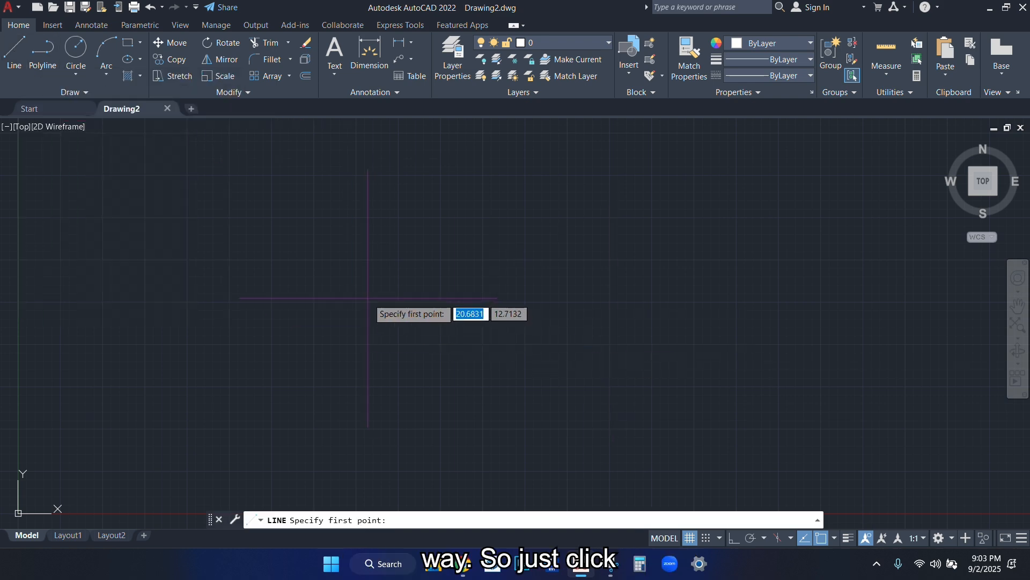
pyautogui.click(14, 54)
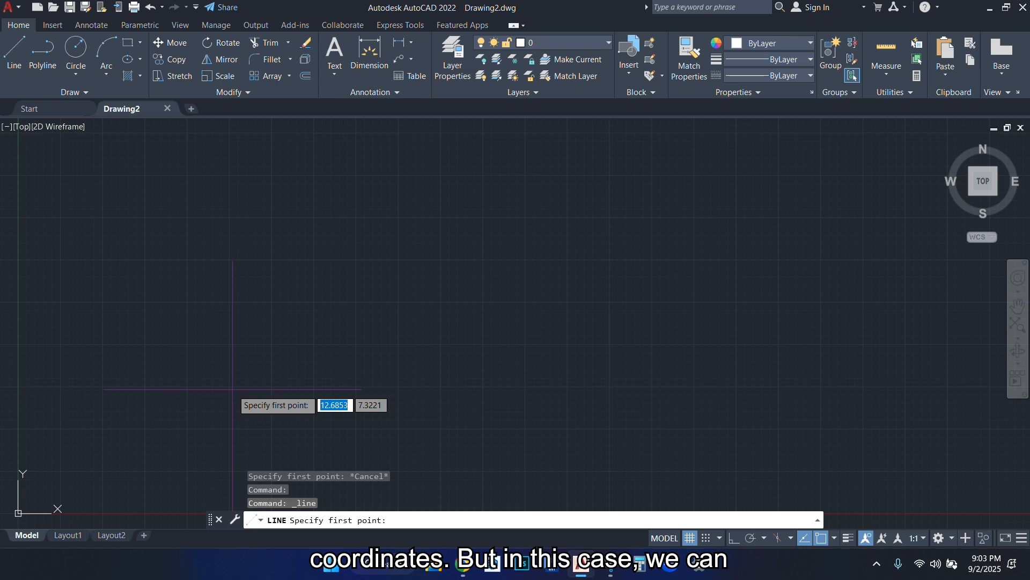
pyautogui.click(258, 372)
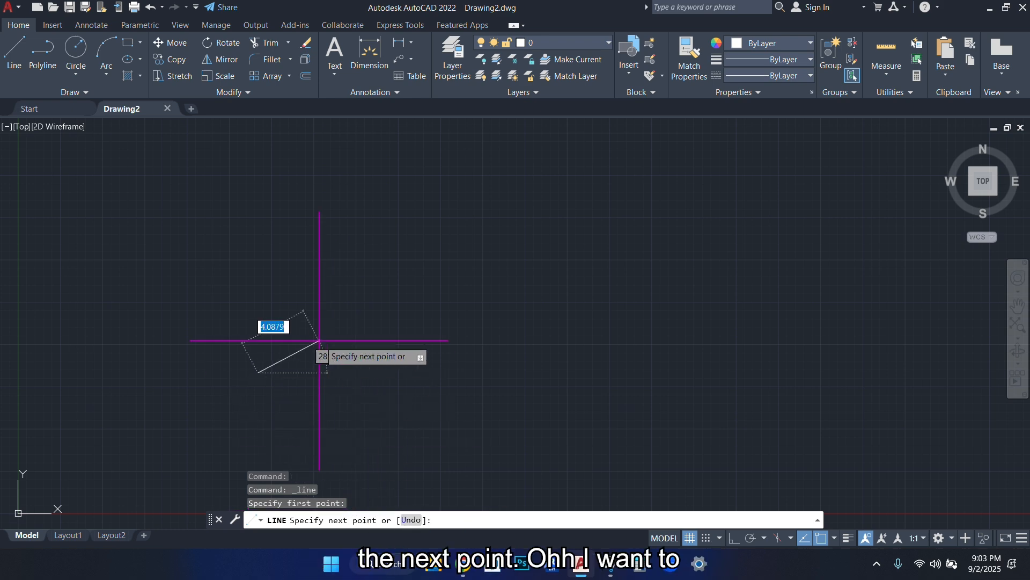
pyautogui.click(439, 232)
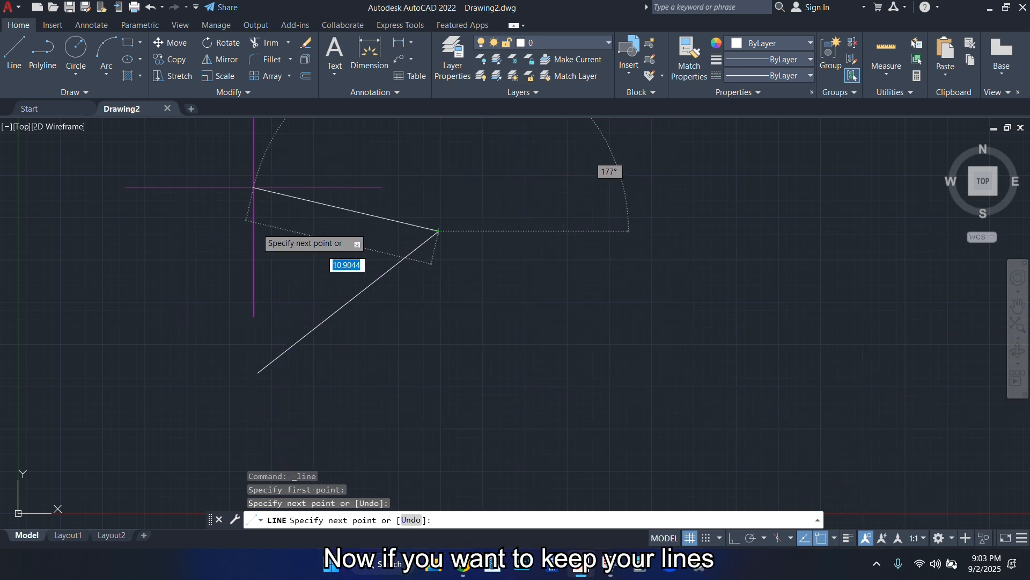
# Turn on Ortho mode and add a vertical line running down from the diagonal line's upper end
pyautogui.click(734, 539)
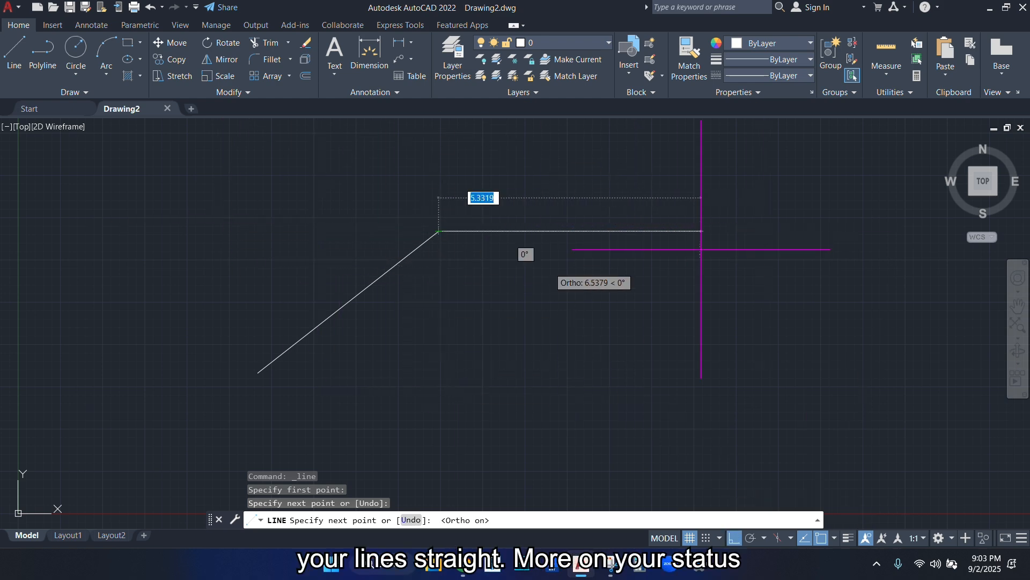
pyautogui.click(439, 362)
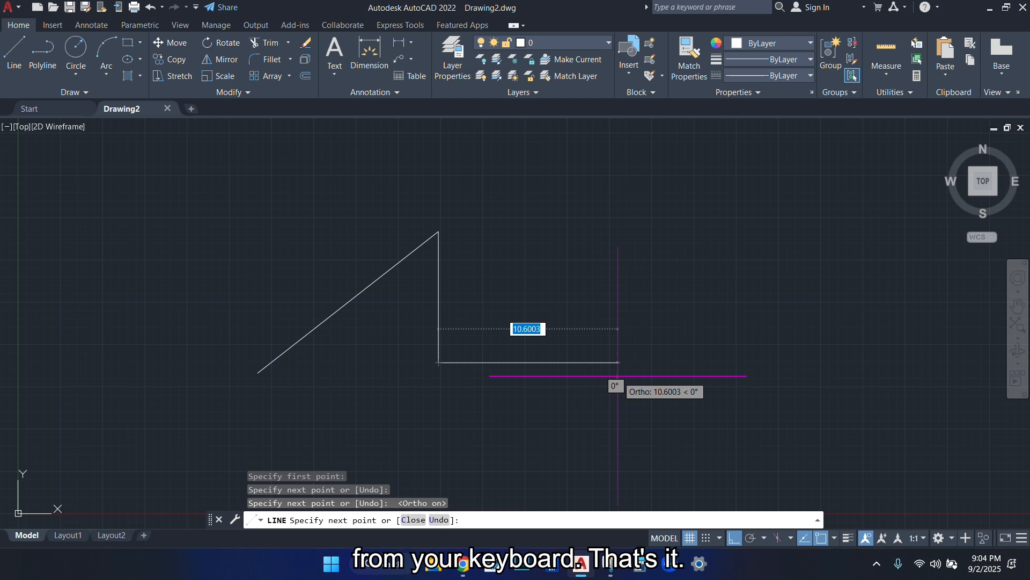
pyautogui.press('Escape')
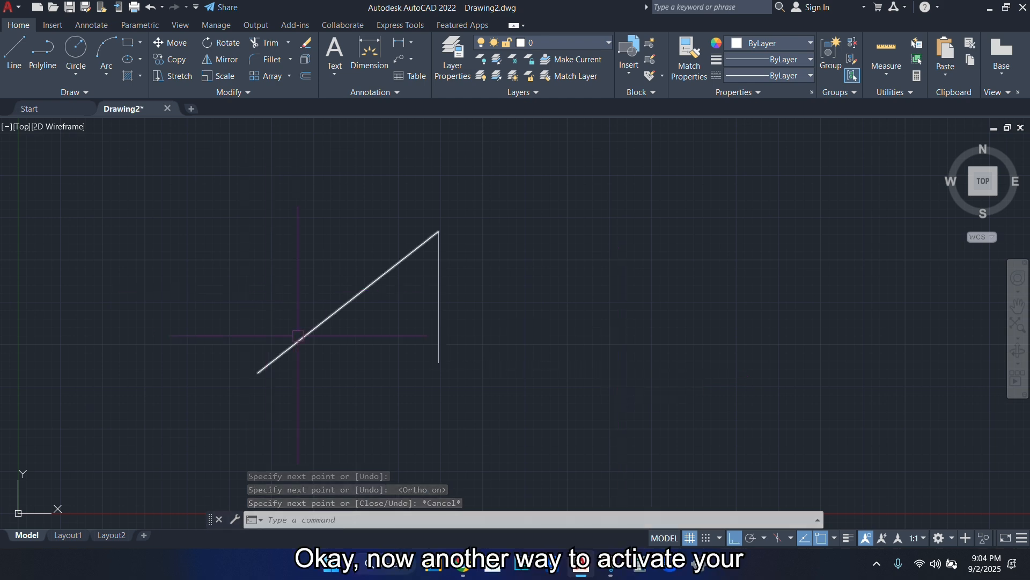
# Draw a separate vertical line right of the first shape, continued by a horizontal segment about 5.3 long to the right from its upper end
pyautogui.click(297, 520)
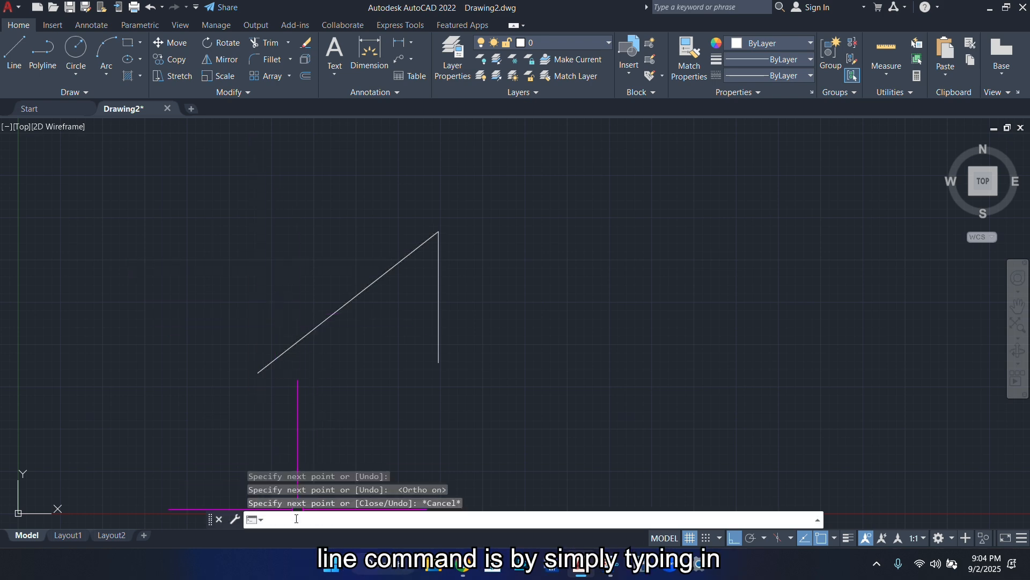
pyautogui.write('LI')
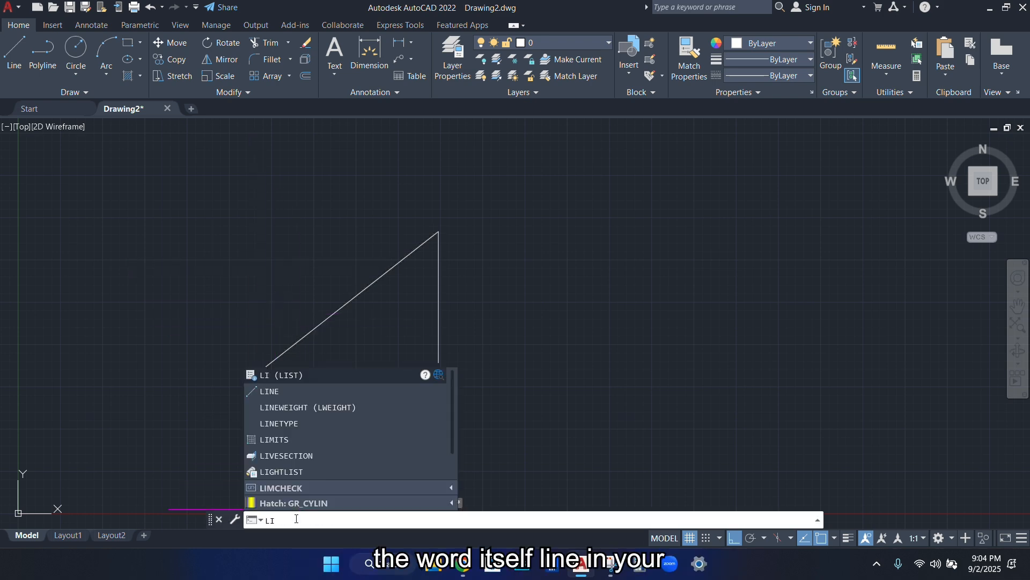
pyautogui.write('Ne')
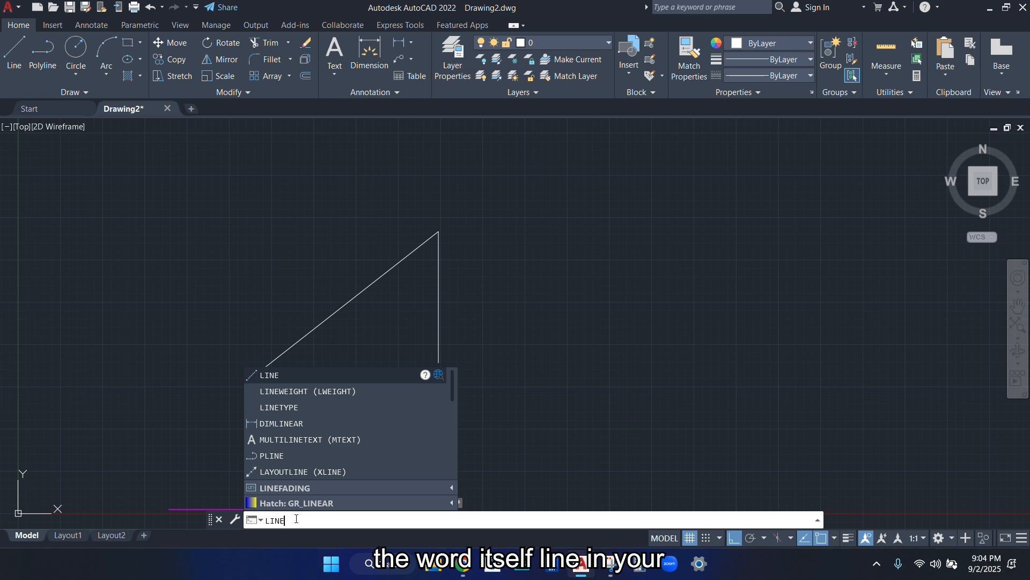
pyautogui.press('Return')
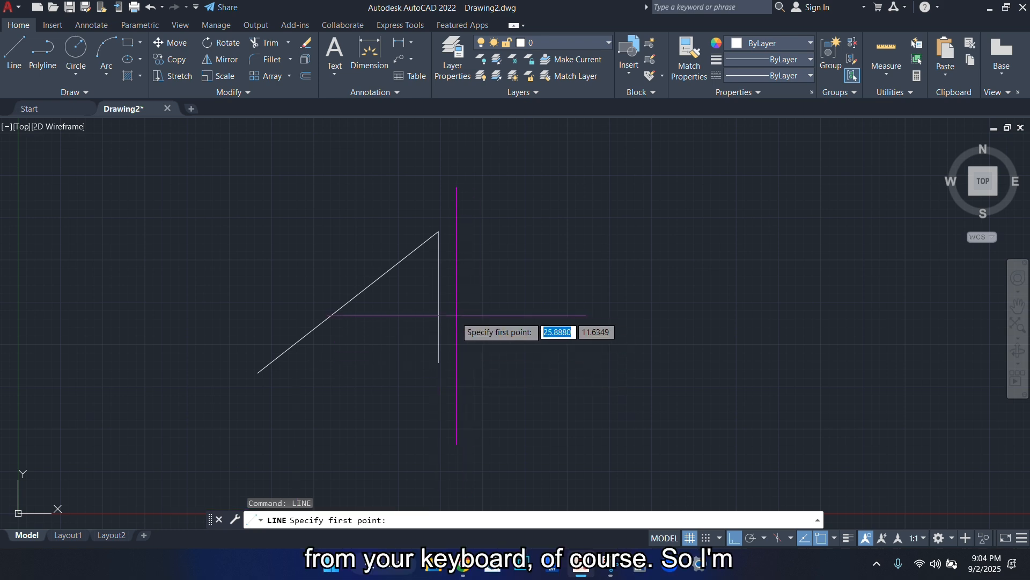
pyautogui.click(493, 391)
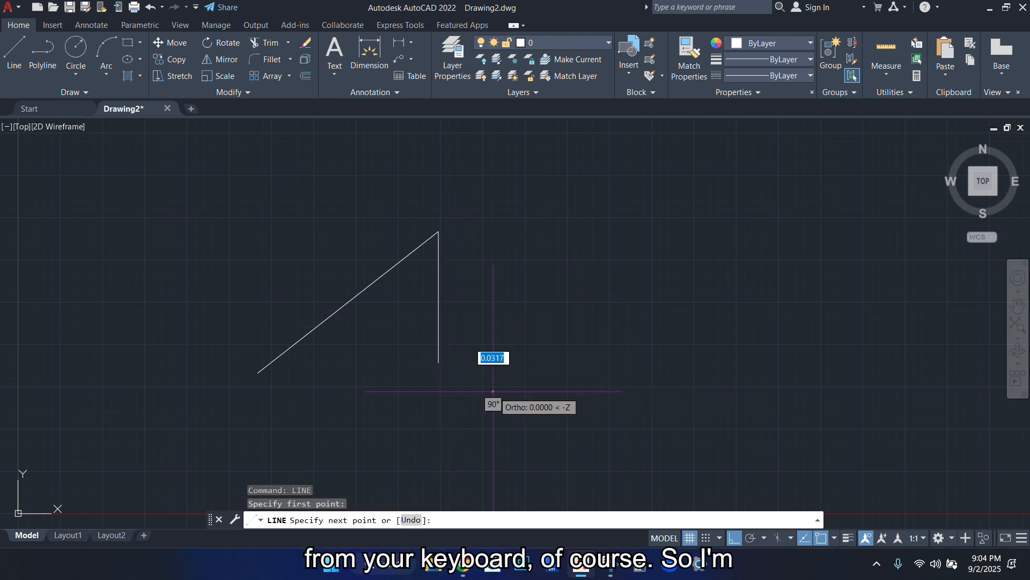
pyautogui.click(516, 216)
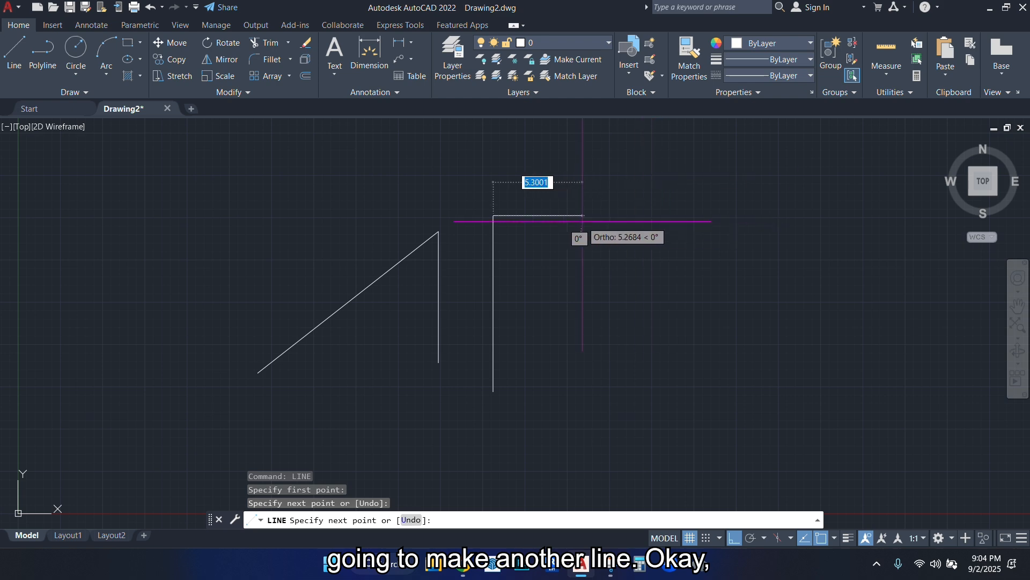
pyautogui.click(666, 216)
pyautogui.press('Escape')
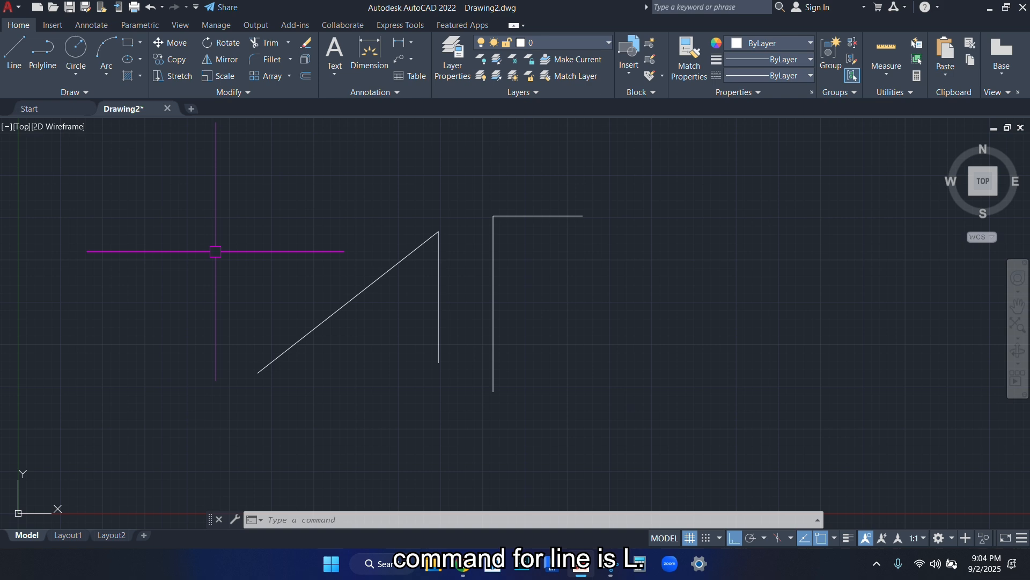
# Draw lines from the first vertical's lower end to the diagonal's lower end and on to the second vertical's lower end
pyautogui.write('L')
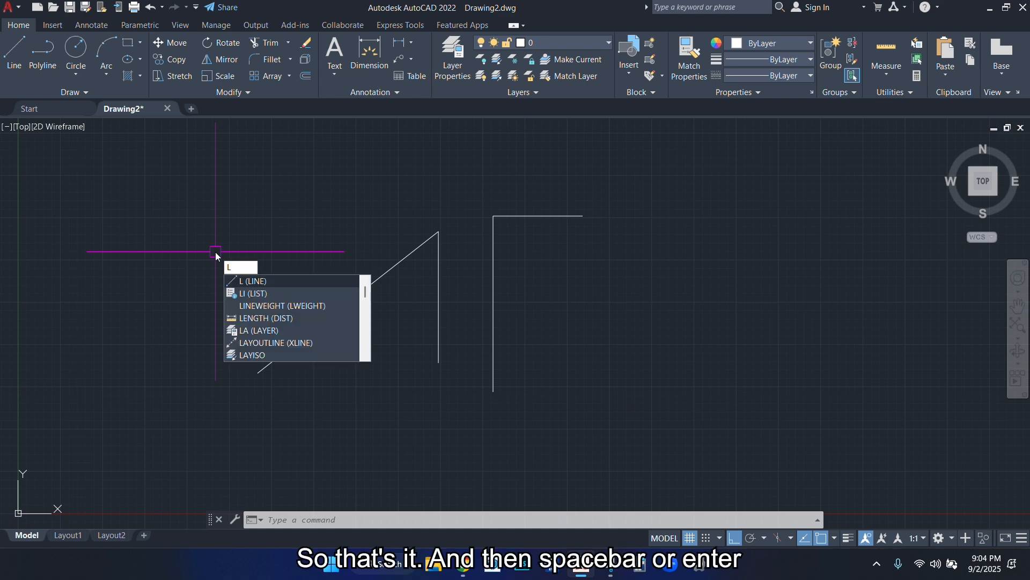
pyautogui.press('Return')
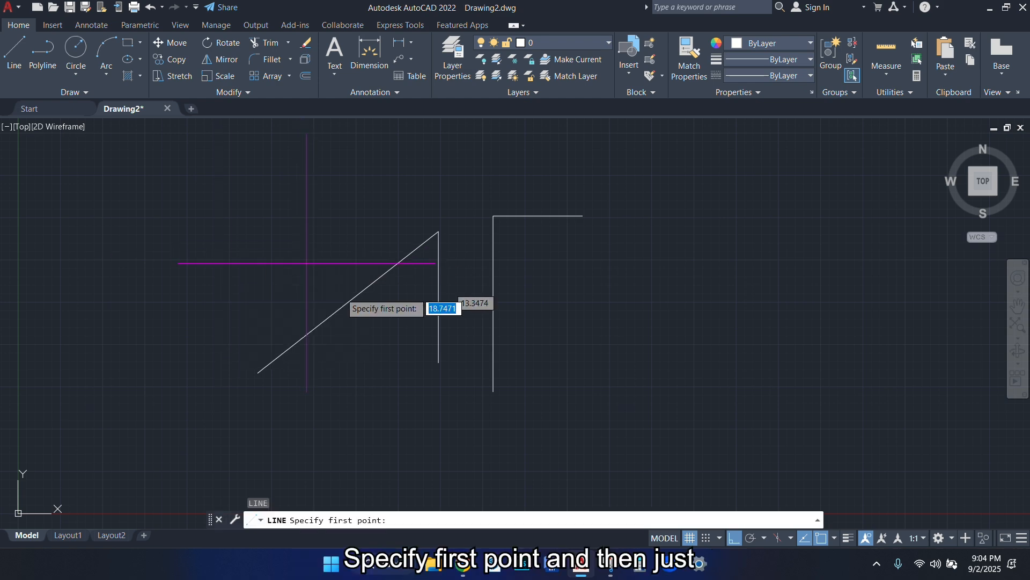
pyautogui.click(438, 362)
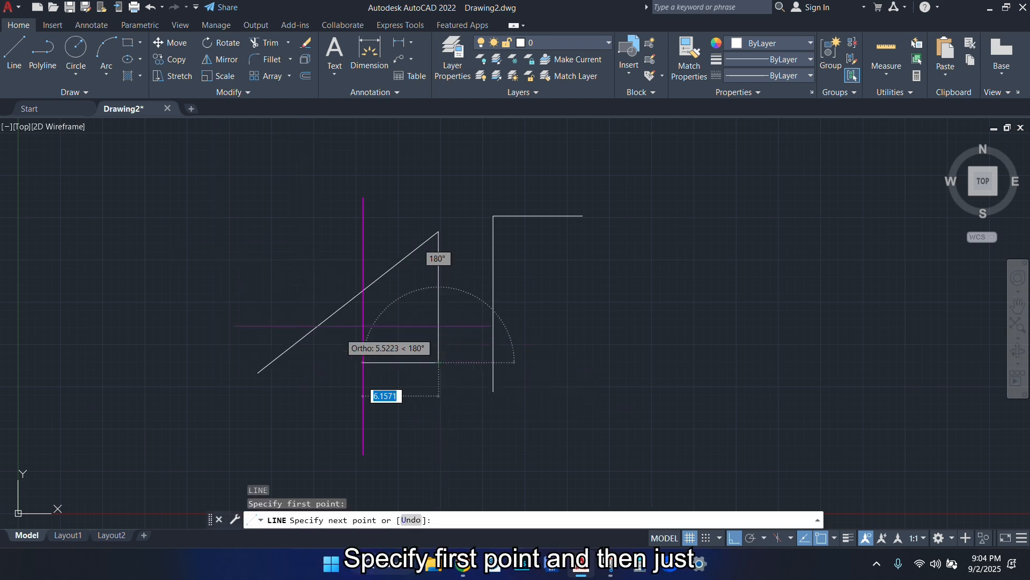
pyautogui.click(258, 372)
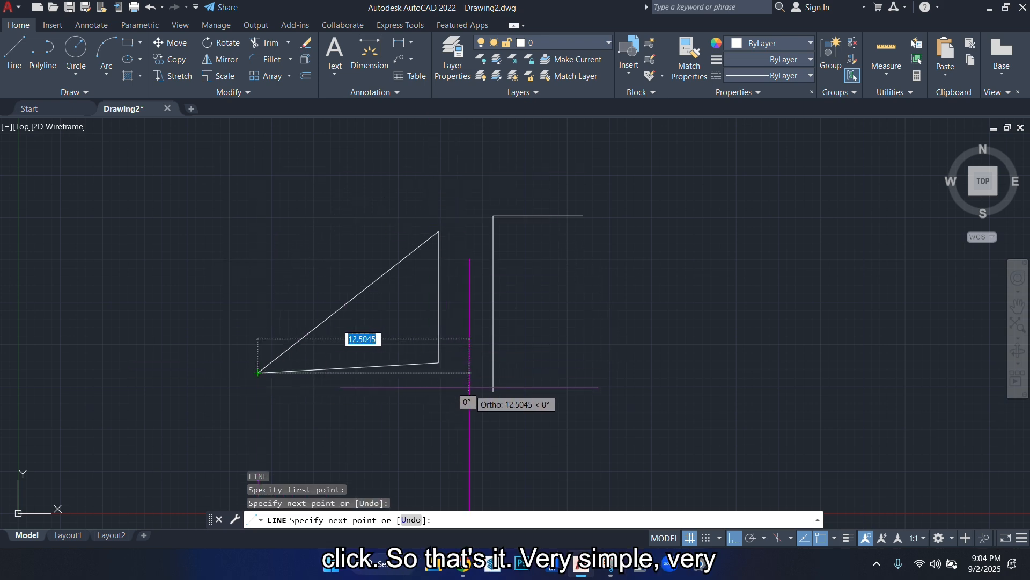
pyautogui.click(493, 391)
pyautogui.press('Escape')
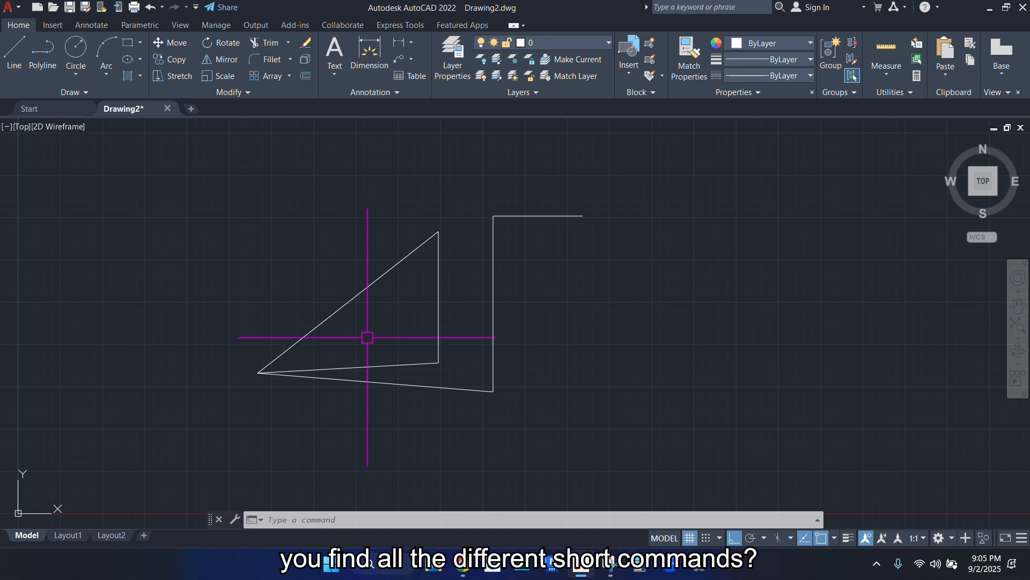
# Switch to the web browser and go to the beginning of Autodesk's AutoCAD keyboard shortcuts page
pyautogui.moveTo(467, 563)
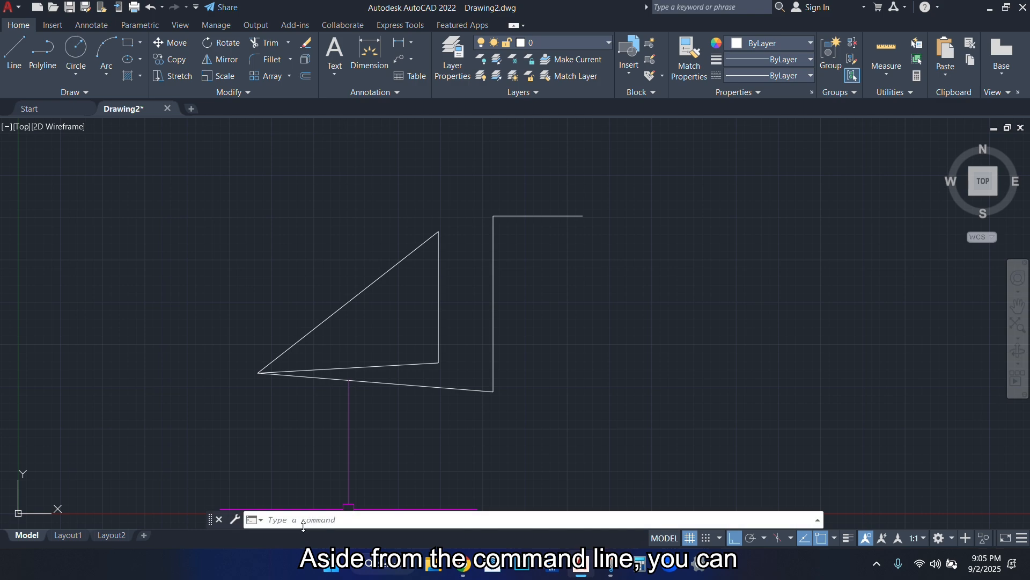
pyautogui.click(464, 562)
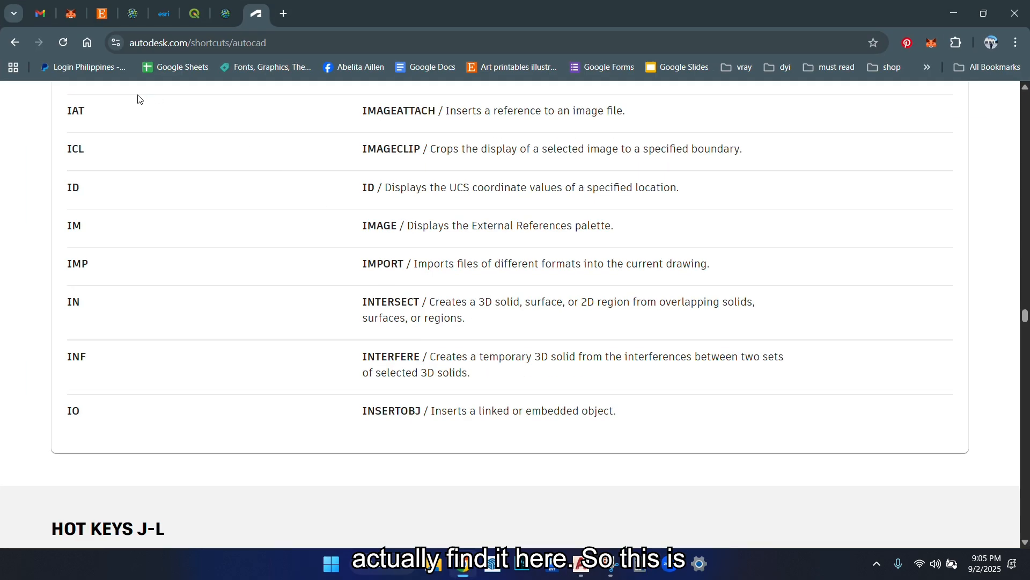
pyautogui.scroll(9, 257, 334)
pyautogui.scroll(20, 260, 333)
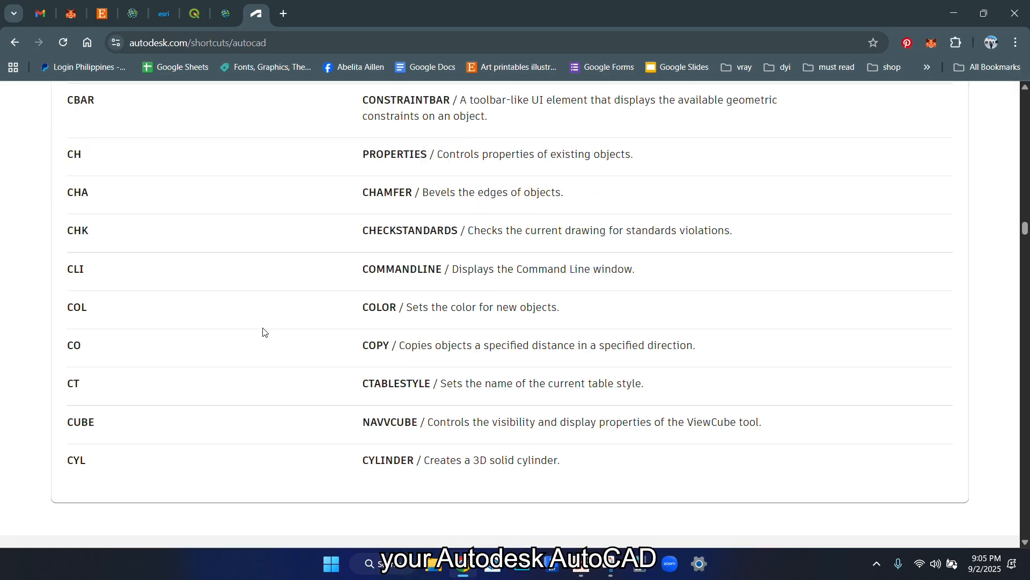
pyautogui.scroll(20, 266, 336)
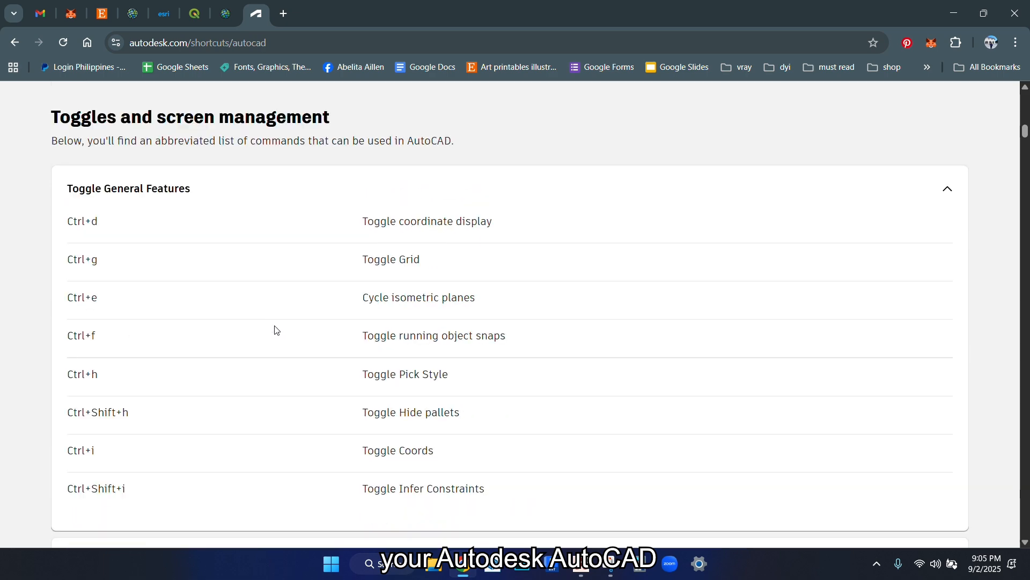
pyautogui.scroll(7, 288, 330)
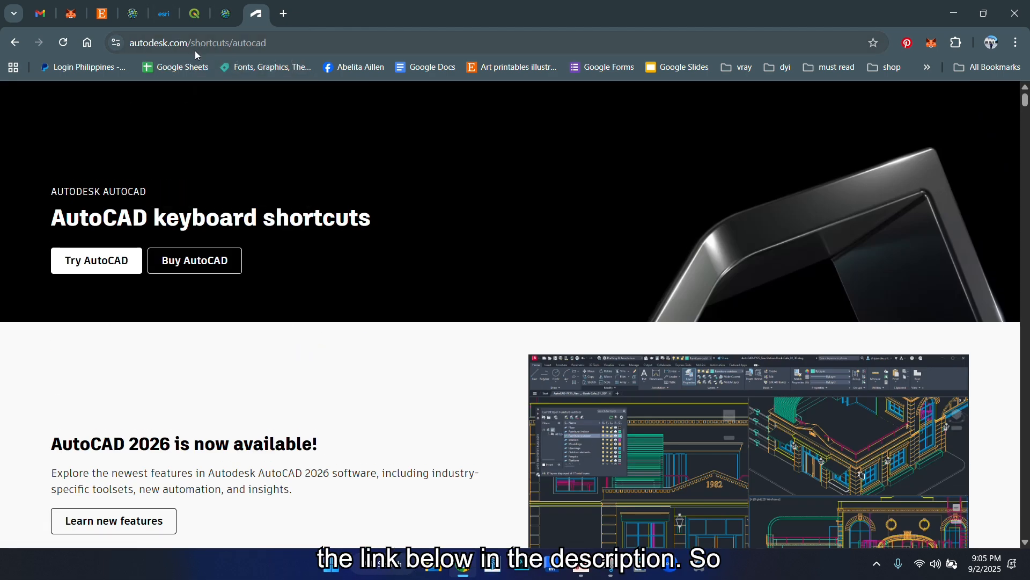
# View the enlarged keyboard diagram of AutoCAD one-key shortcuts, and close it again
pyautogui.scroll(-10, 308, 201)
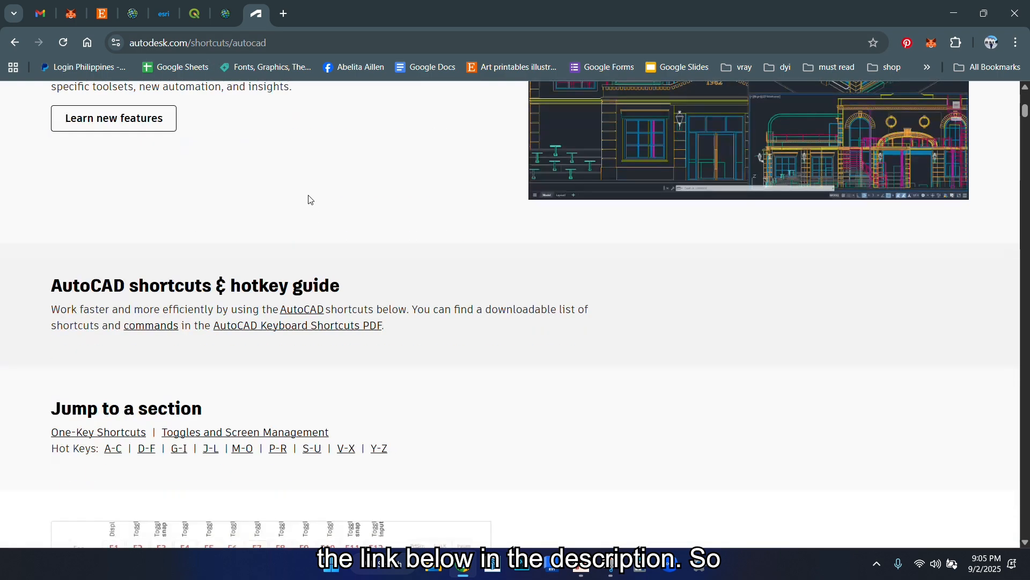
pyautogui.scroll(-2, 294, 257)
pyautogui.click(294, 256)
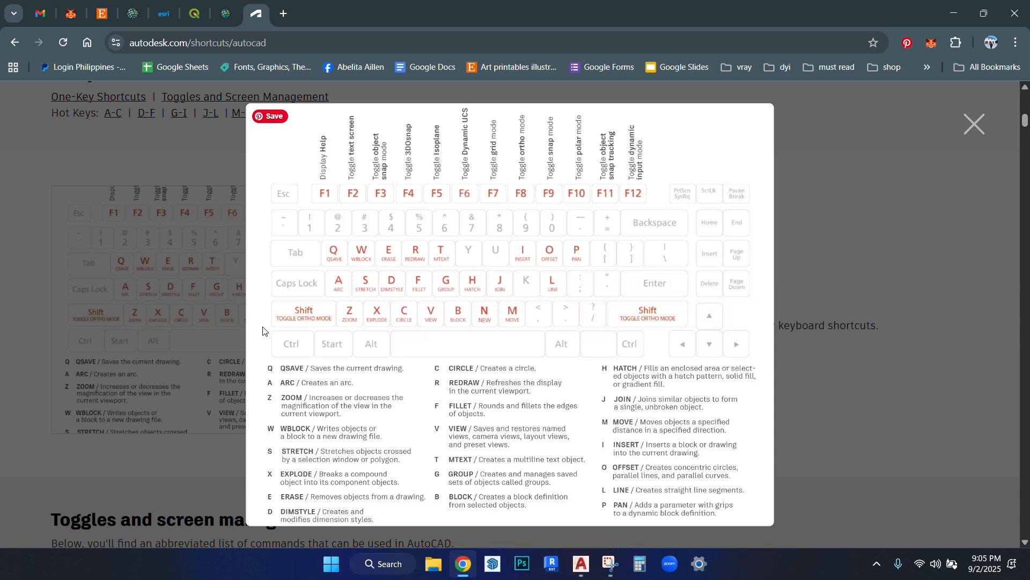
pyautogui.click(975, 124)
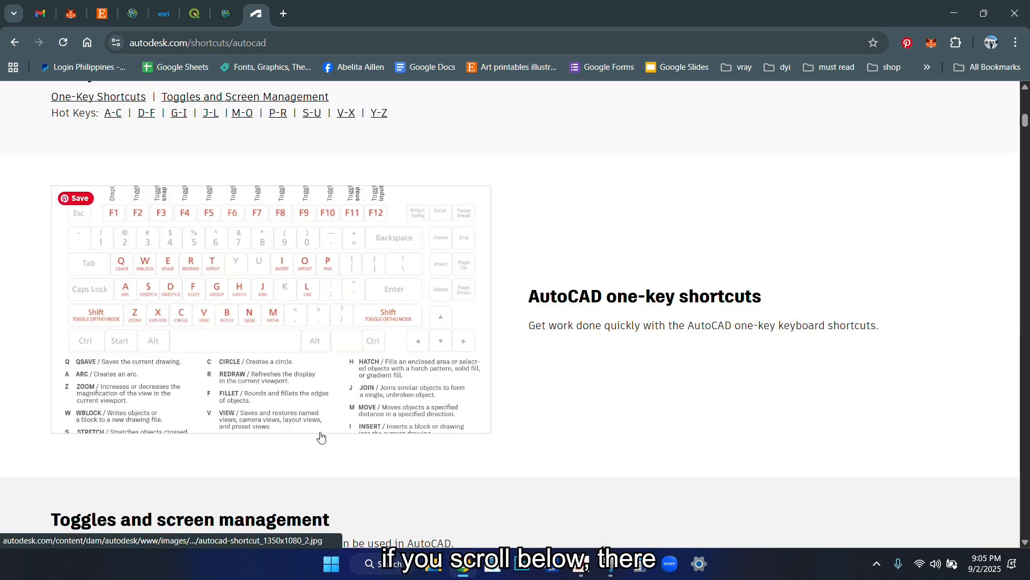
# Examine the shortcut lists for general toggles, drawing modes, screen management and workflow, as well as the command hot keys beginning with A
pyautogui.scroll(-5, 324, 432)
pyautogui.scroll(-3, 324, 432)
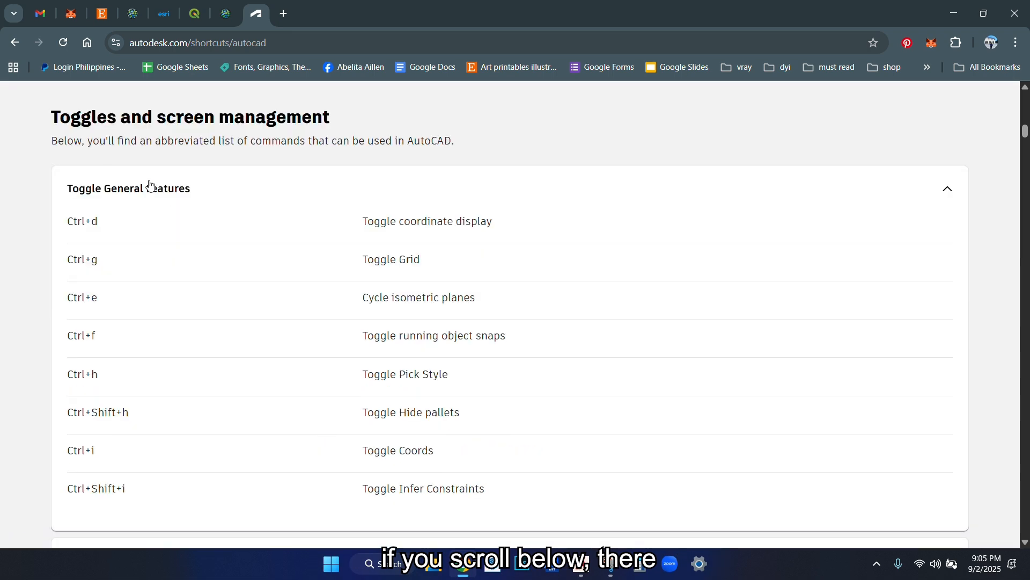
pyautogui.scroll(-1, 110, 475)
pyautogui.scroll(-4, 134, 392)
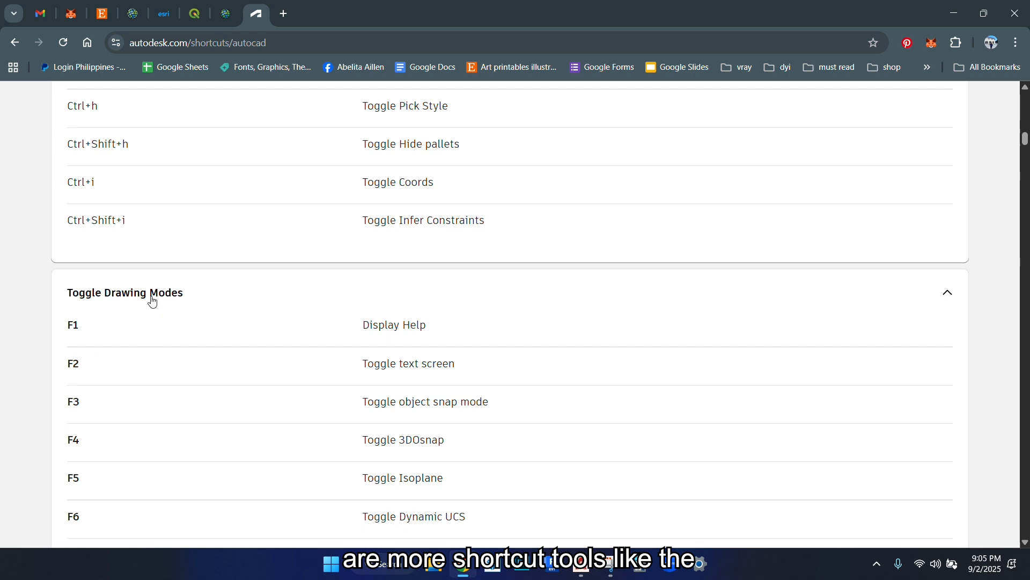
pyautogui.scroll(-2, 151, 299)
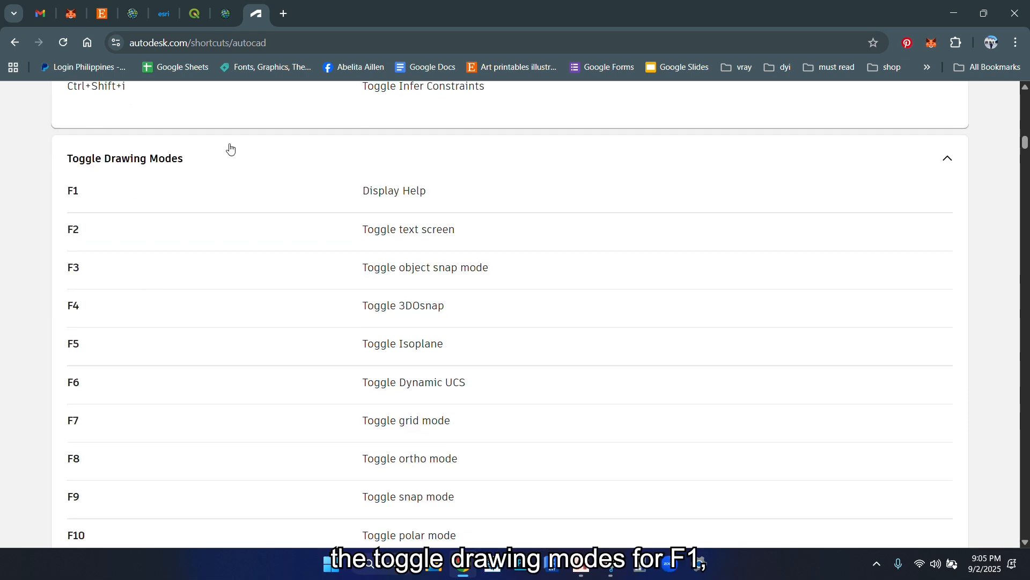
pyautogui.scroll(-4, 107, 161)
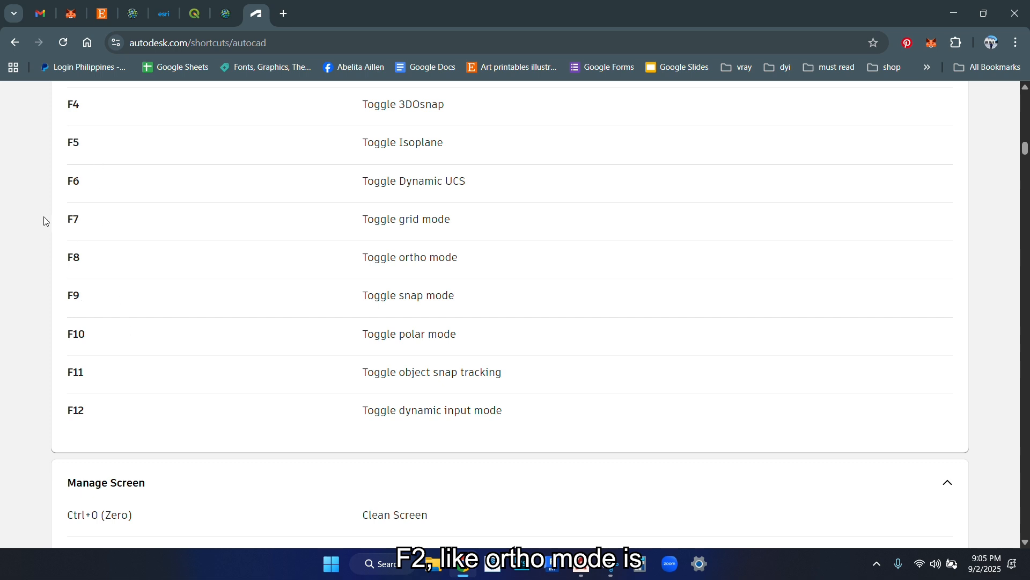
pyautogui.scroll(-9, 119, 283)
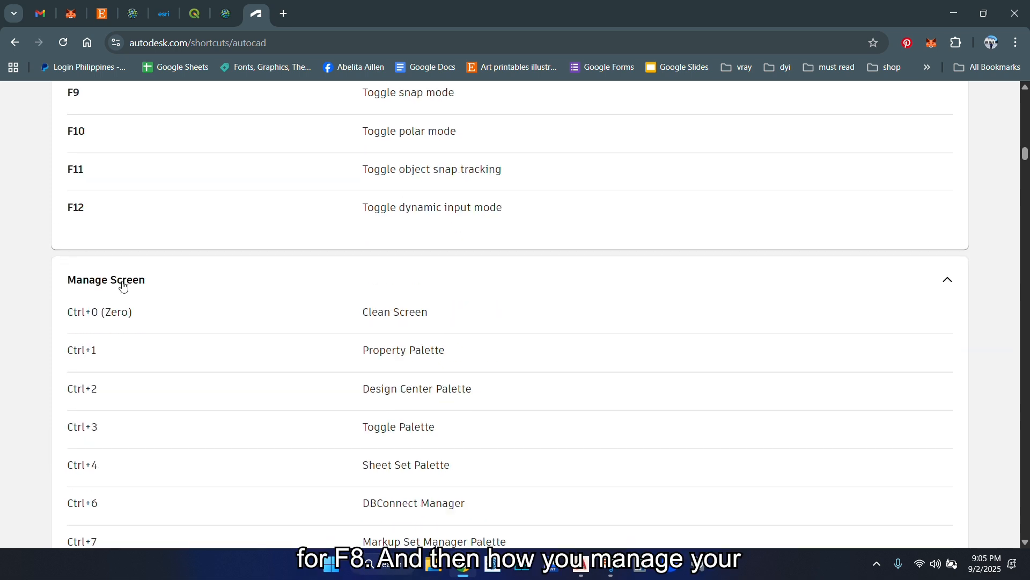
pyautogui.scroll(-3, 127, 226)
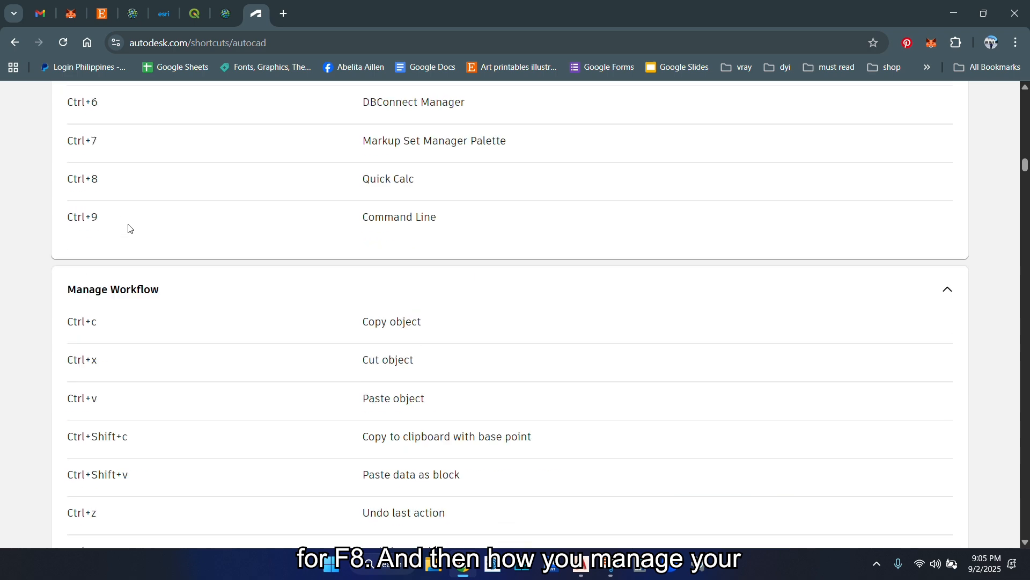
pyautogui.scroll(-7, 127, 226)
pyautogui.scroll(-18, 130, 232)
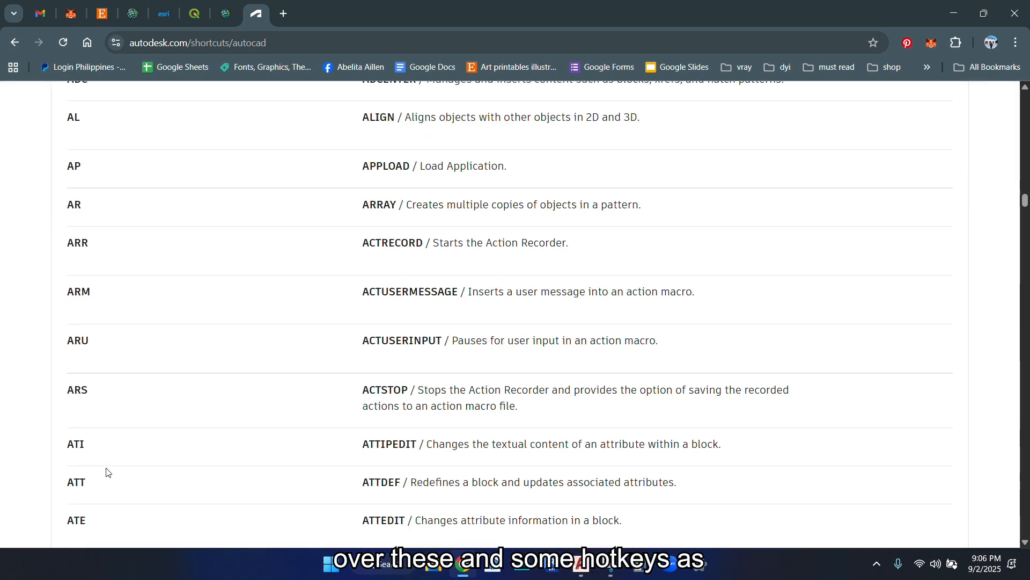
# Examine the remaining command hot keys on the shortcuts page, from the A entries through to Z
pyautogui.scroll(-20, 106, 472)
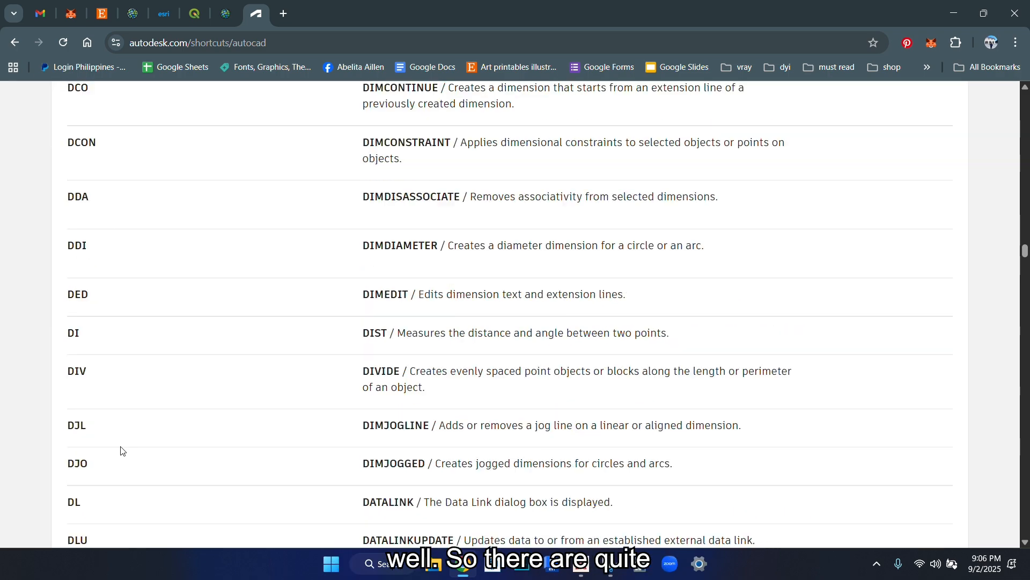
pyautogui.scroll(-20, 121, 451)
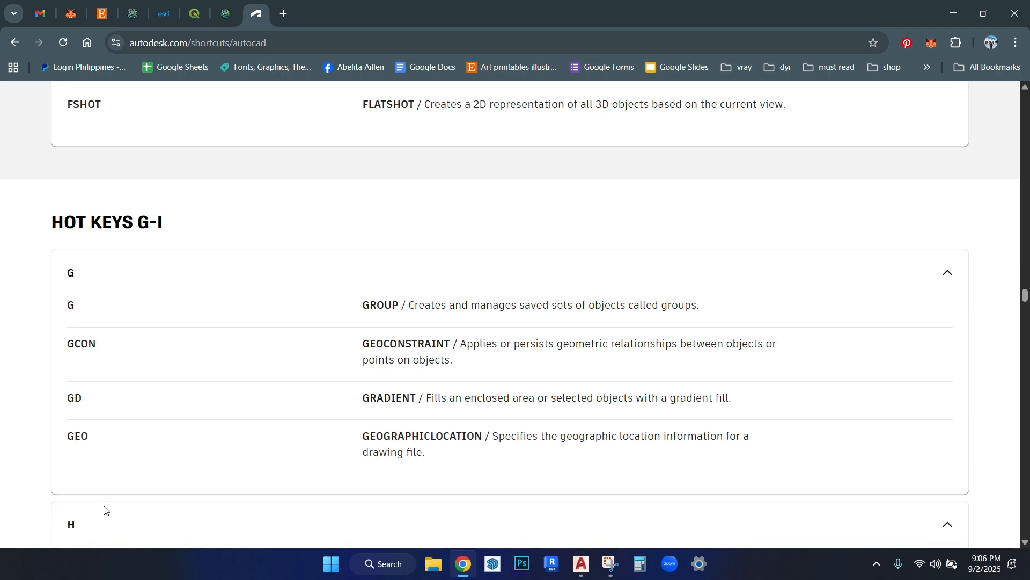
pyautogui.scroll(-20, 106, 511)
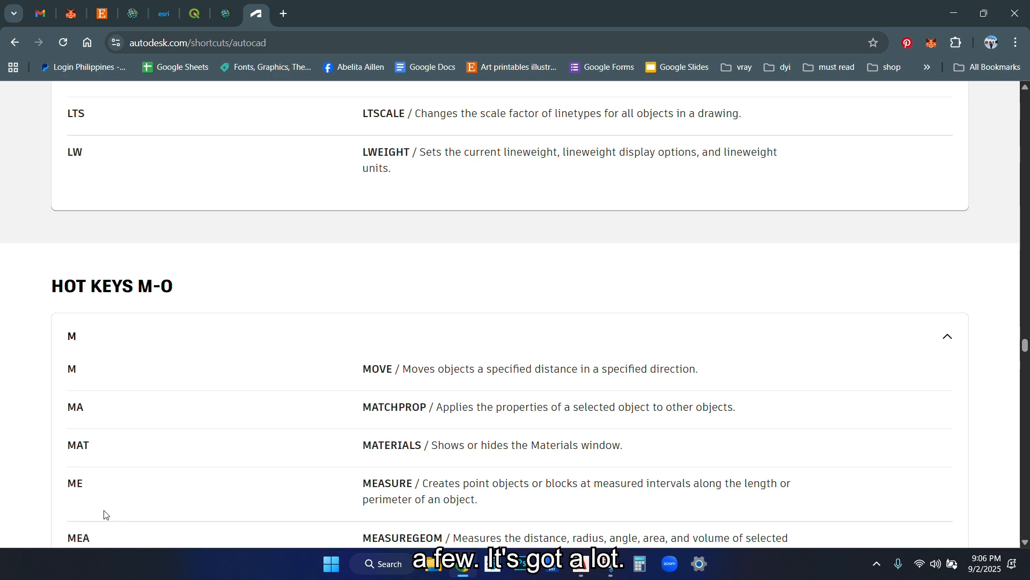
pyautogui.scroll(-18, 106, 514)
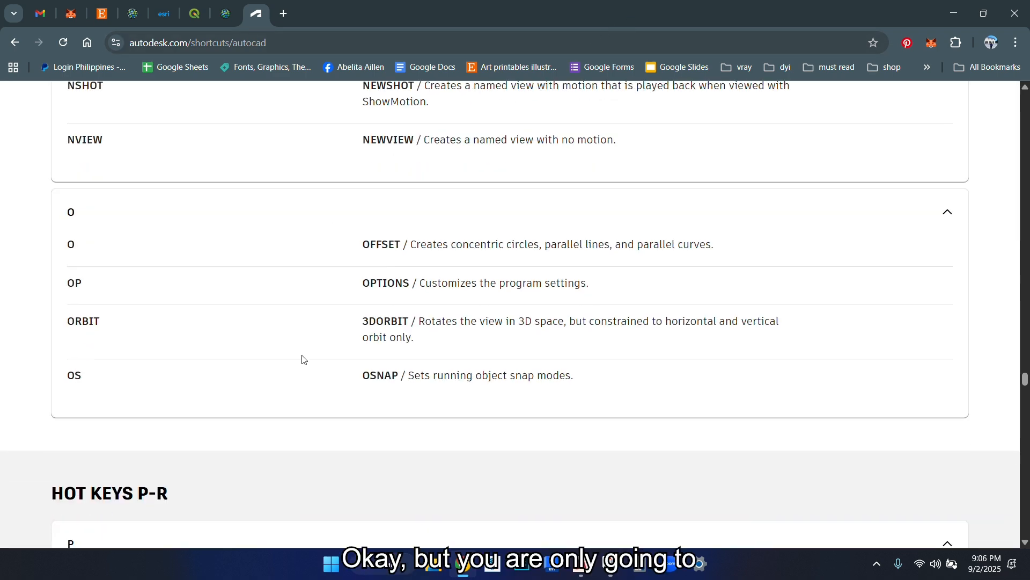
pyautogui.scroll(-20, 304, 359)
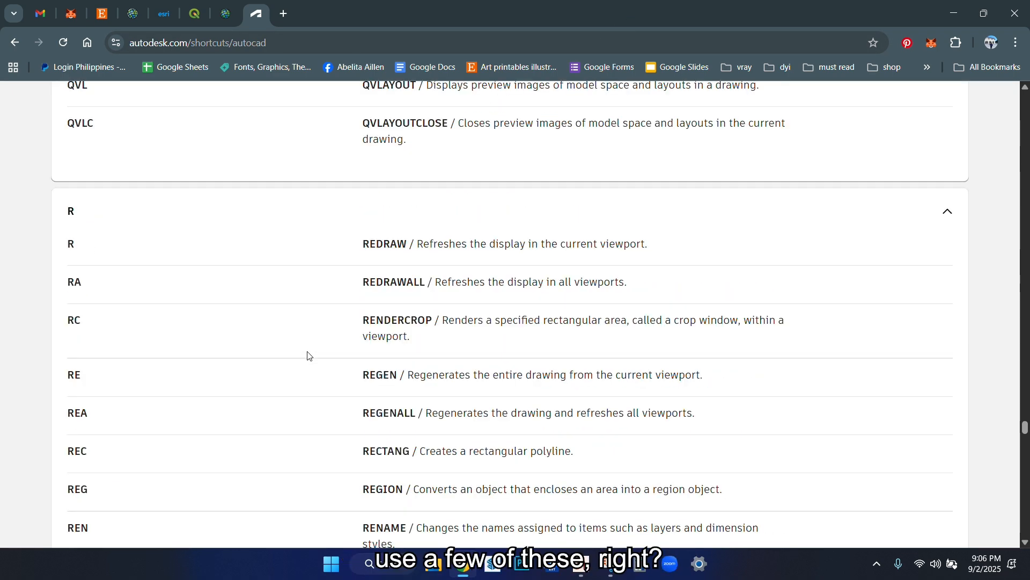
pyautogui.scroll(-20, 309, 357)
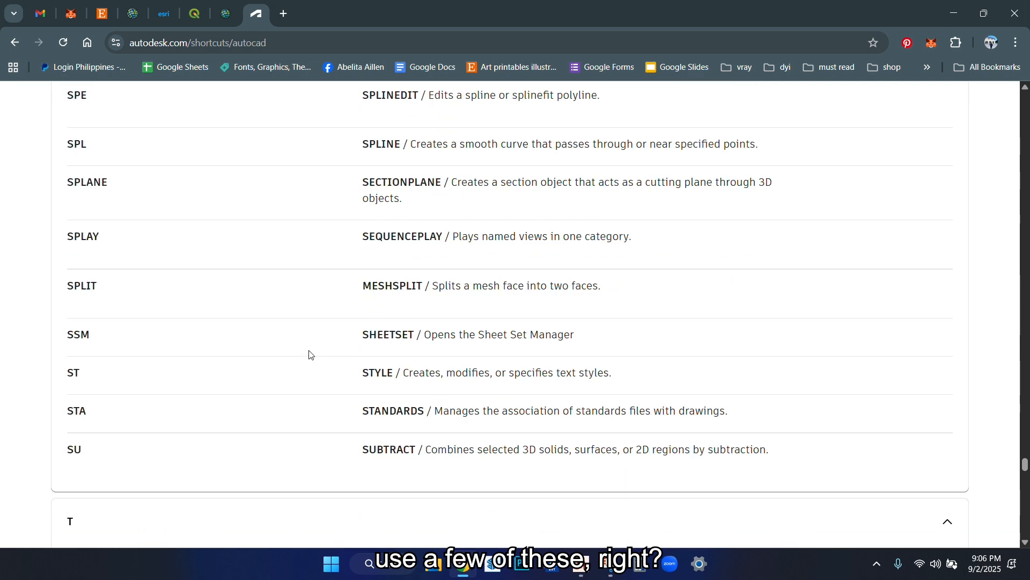
pyautogui.scroll(-20, 309, 357)
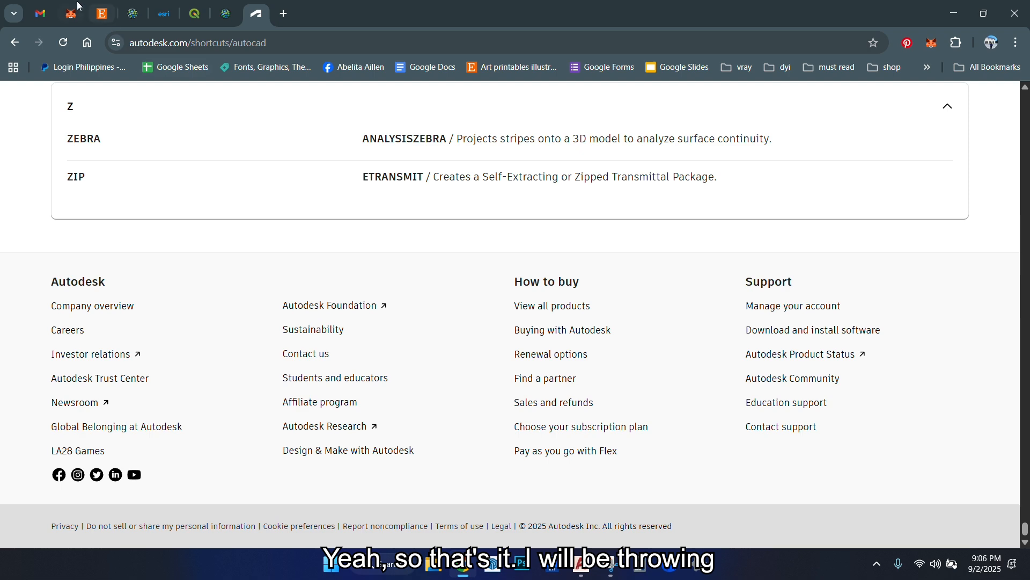
# Return to AutoCAD and erase all the lines in the drawing
pyautogui.click(953, 13)
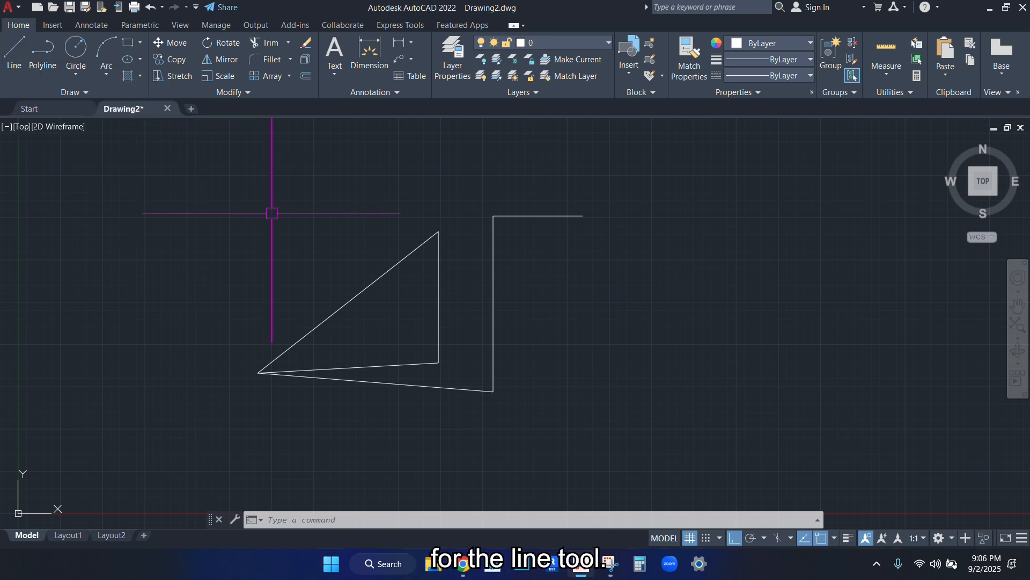
pyautogui.click(166, 154)
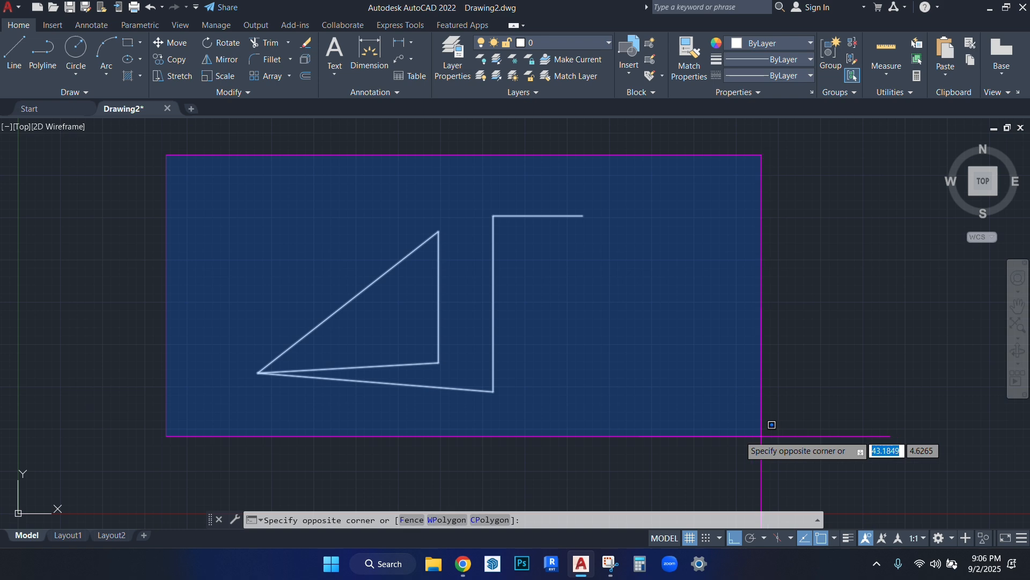
pyautogui.click(768, 433)
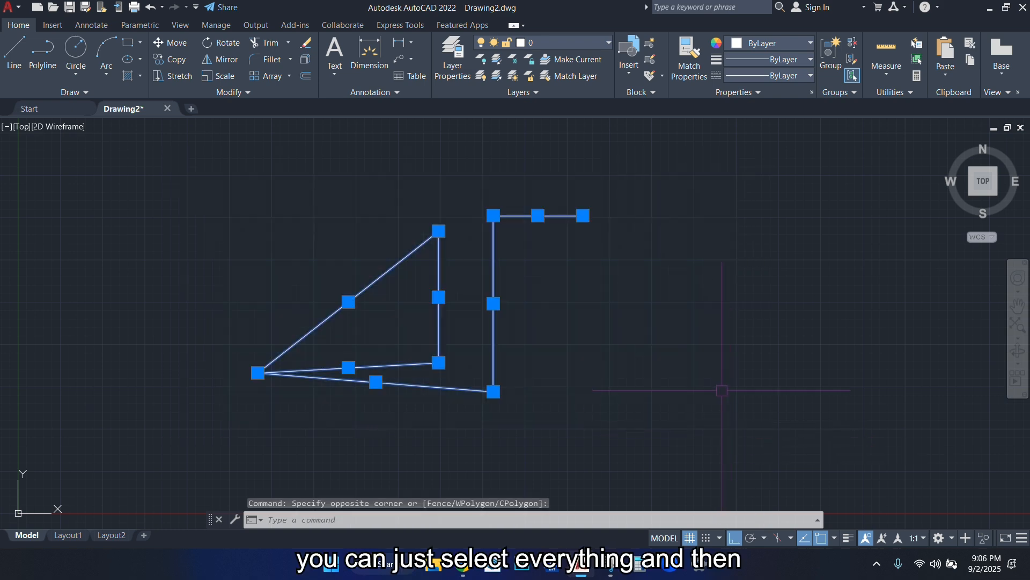
pyautogui.press('Delete')
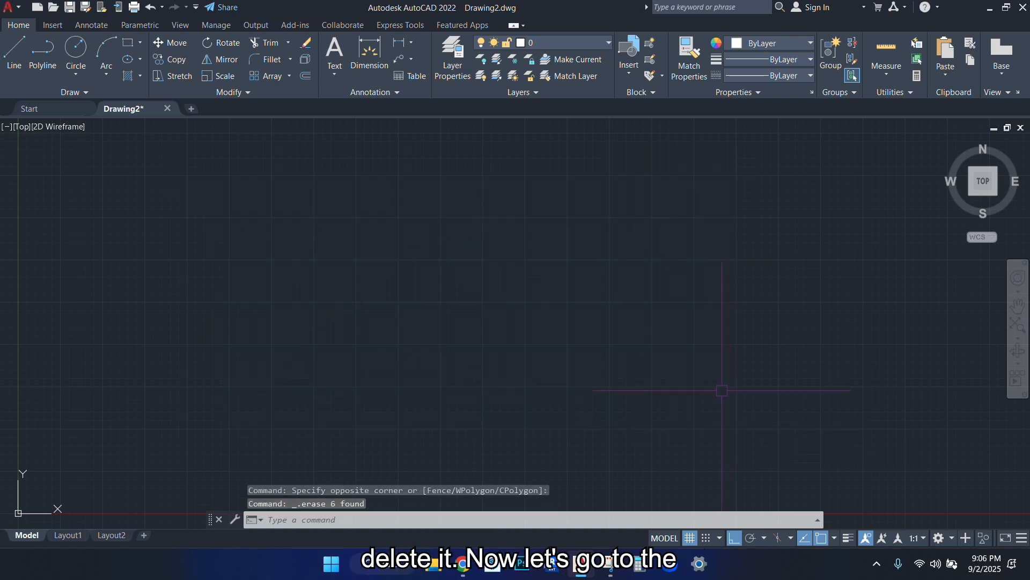
# Begin a polyline with a semicircular Arc segment that bulges to the right and ends straight above its start point
pyautogui.click(50, 66)
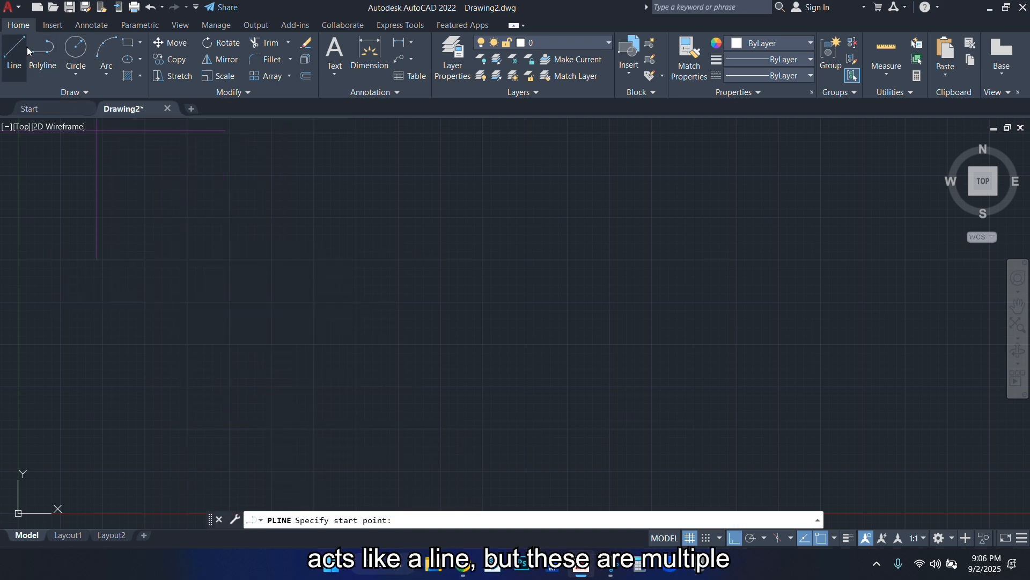
pyautogui.click(39, 67)
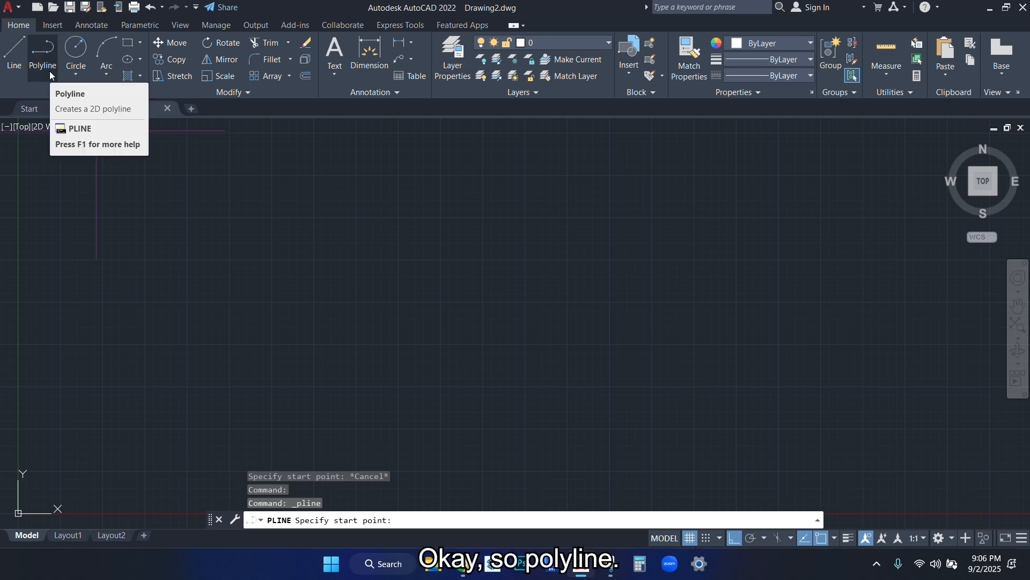
pyautogui.click(238, 313)
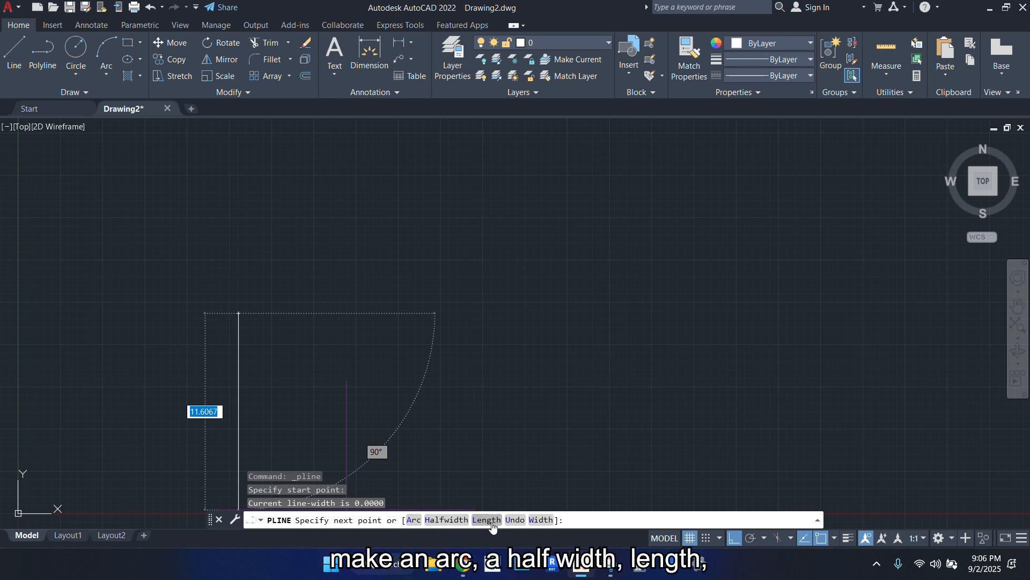
pyautogui.click(415, 521)
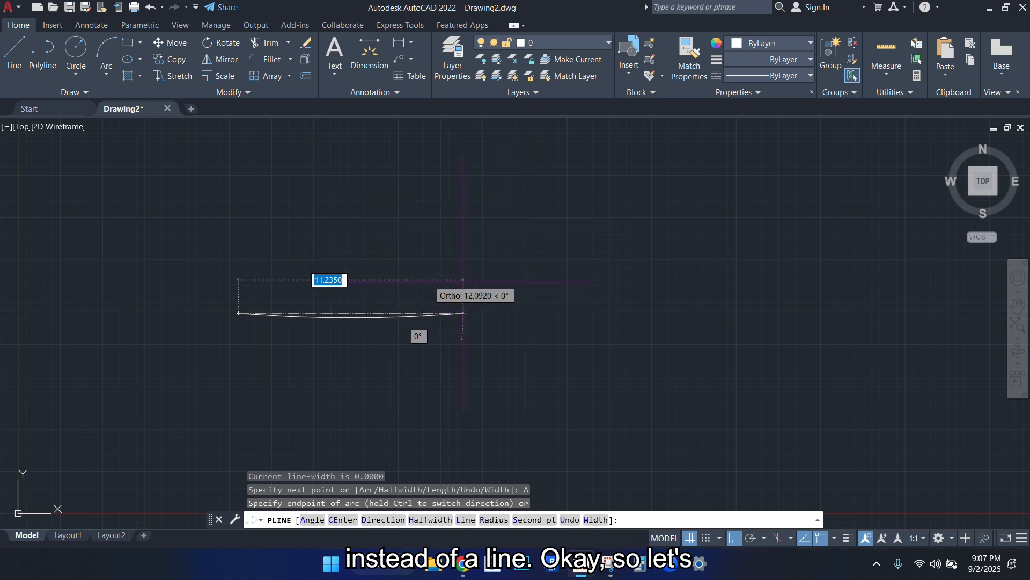
pyautogui.click(244, 205)
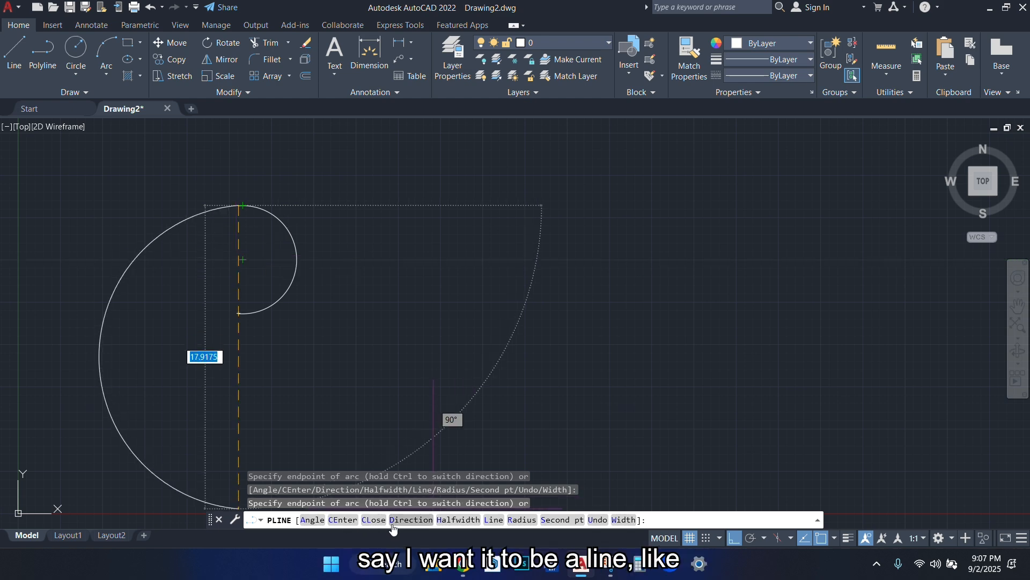
# Continue the polyline with a straight segment upwards and one to the right, and close it back to its start point
pyautogui.click(487, 520)
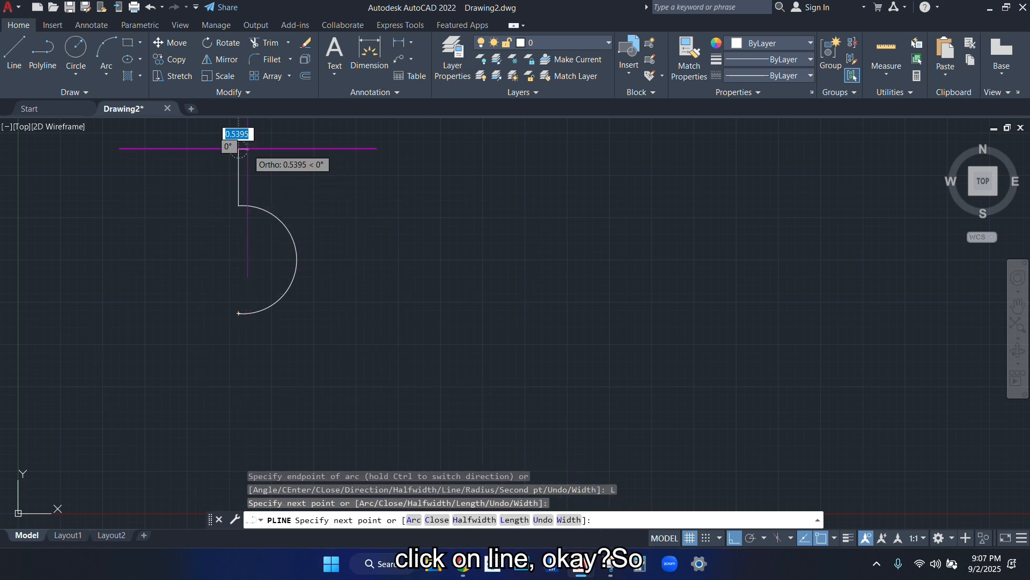
pyautogui.click(351, 152)
pyautogui.moveTo(425, 299)
pyautogui.mouseDown(button='middle')
pyautogui.moveTo(424, 384)
pyautogui.moveTo(445, 352)
pyautogui.moveTo(490, 364)
pyautogui.mouseUp(button='middle')
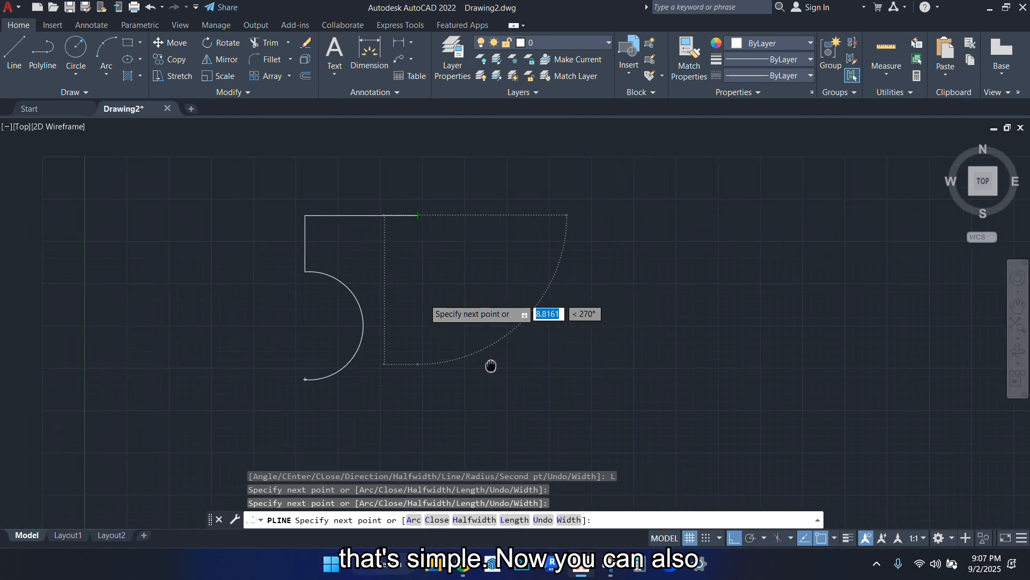
pyautogui.click(436, 520)
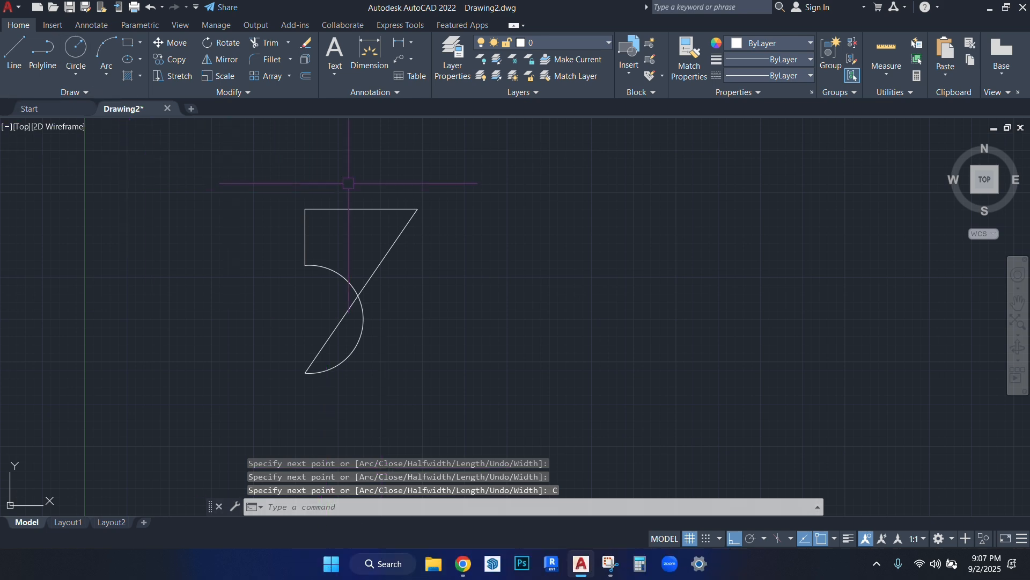
# Draw a circle with a radius of 5 beside the Y axis, below and to the left of the closed polyline
pyautogui.click(74, 78)
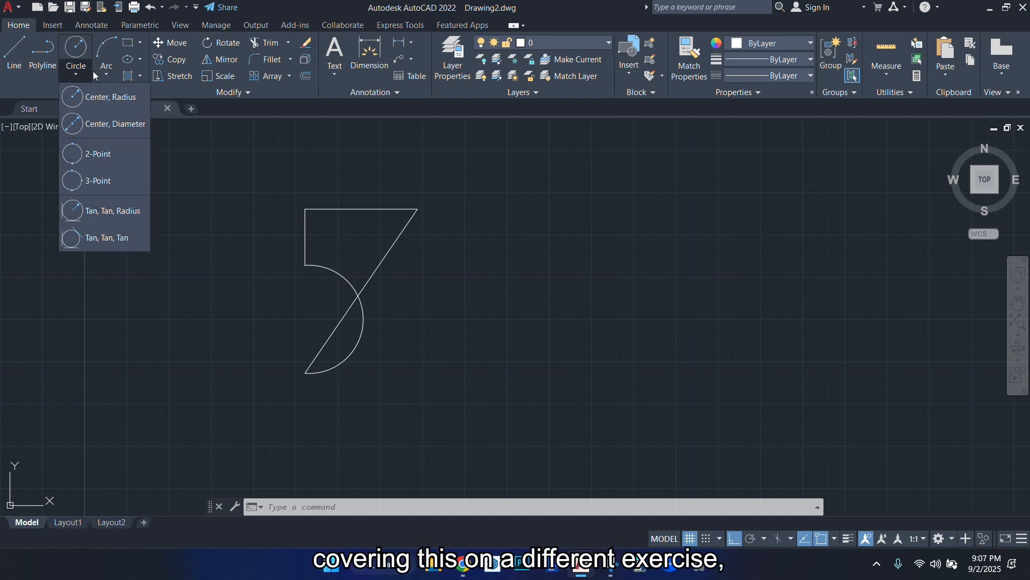
pyautogui.click(79, 51)
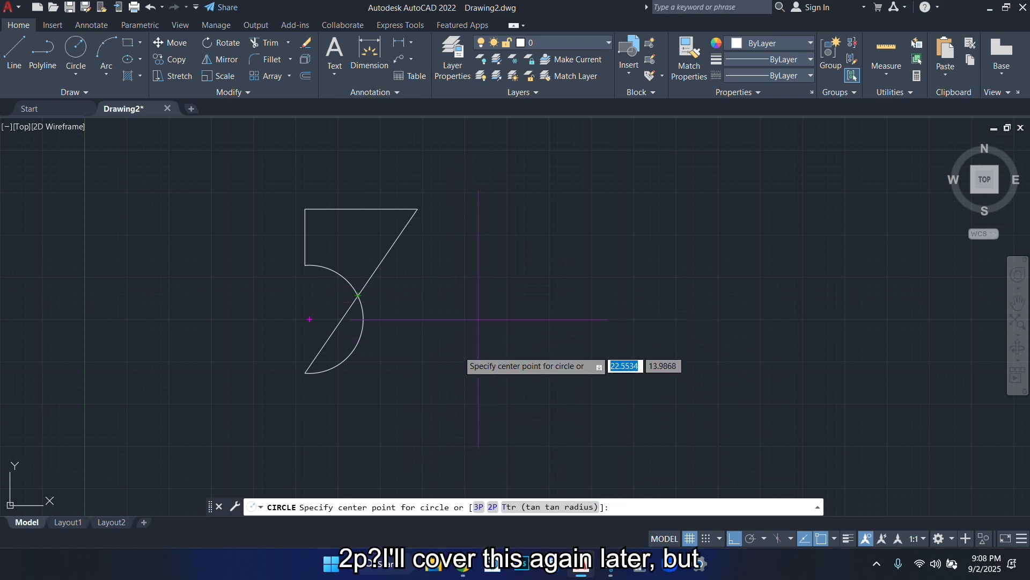
pyautogui.moveTo(156, 333); pyautogui.dragTo(405, 272, button='middle')
pyautogui.scroll(2, 353, 386)
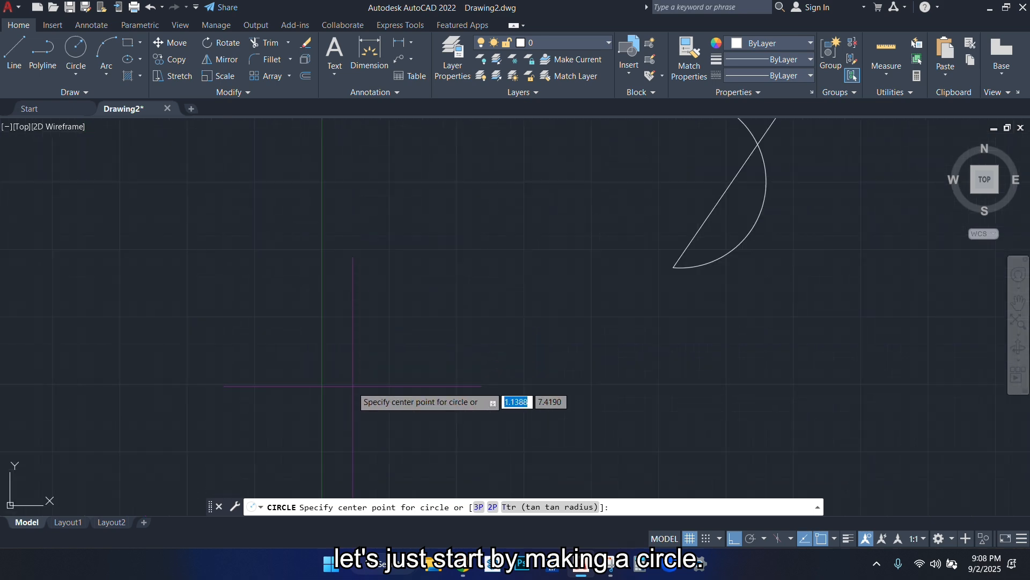
pyautogui.click(349, 375)
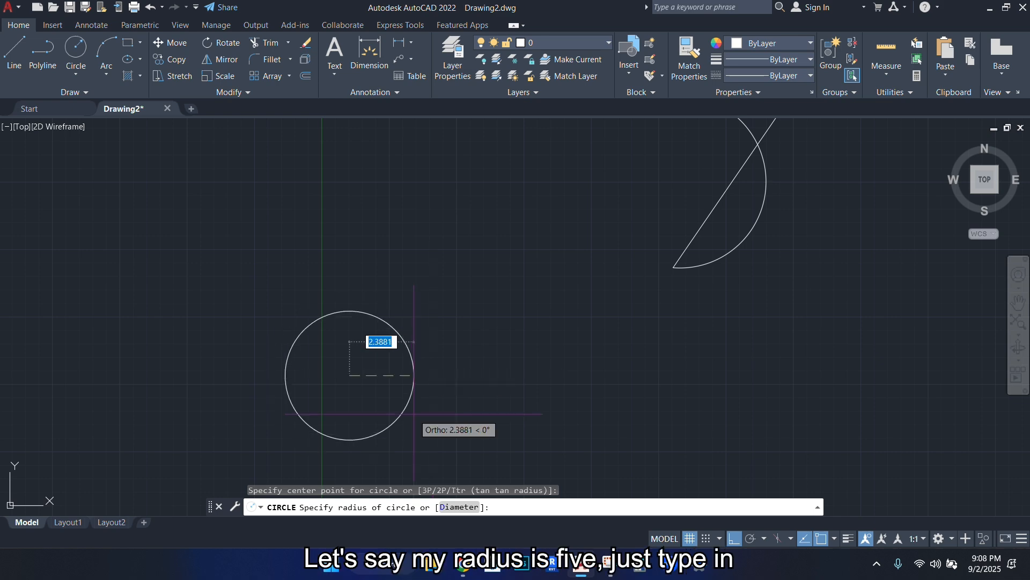
pyautogui.write('5')
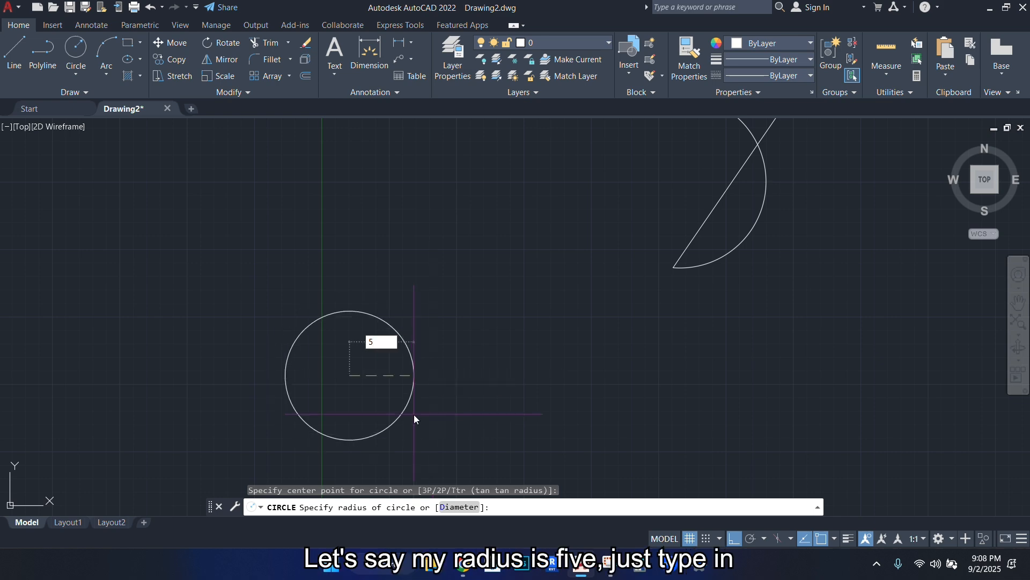
pyautogui.press('Return')
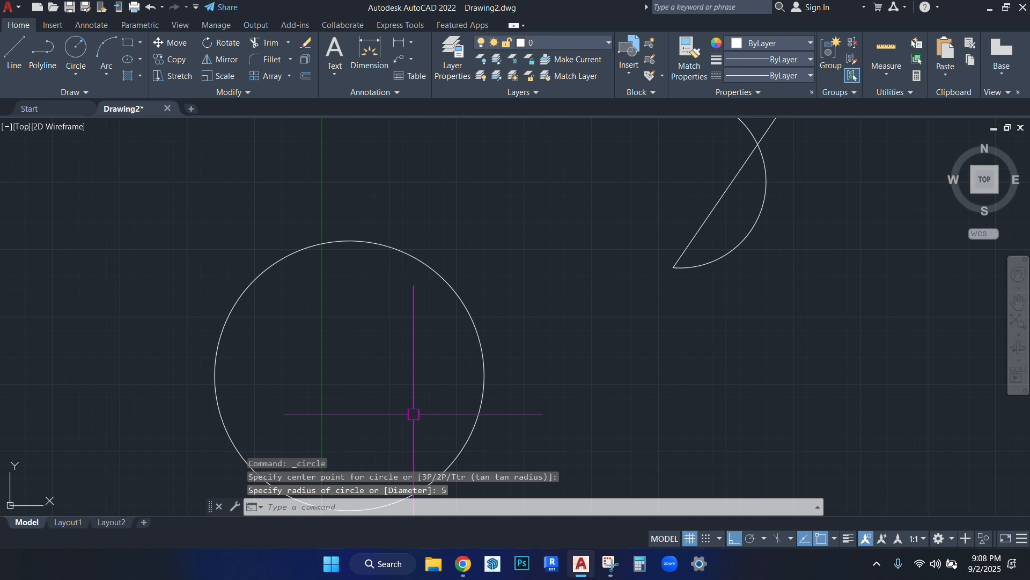
pyautogui.click(777, 76)
pyautogui.click(753, 145)
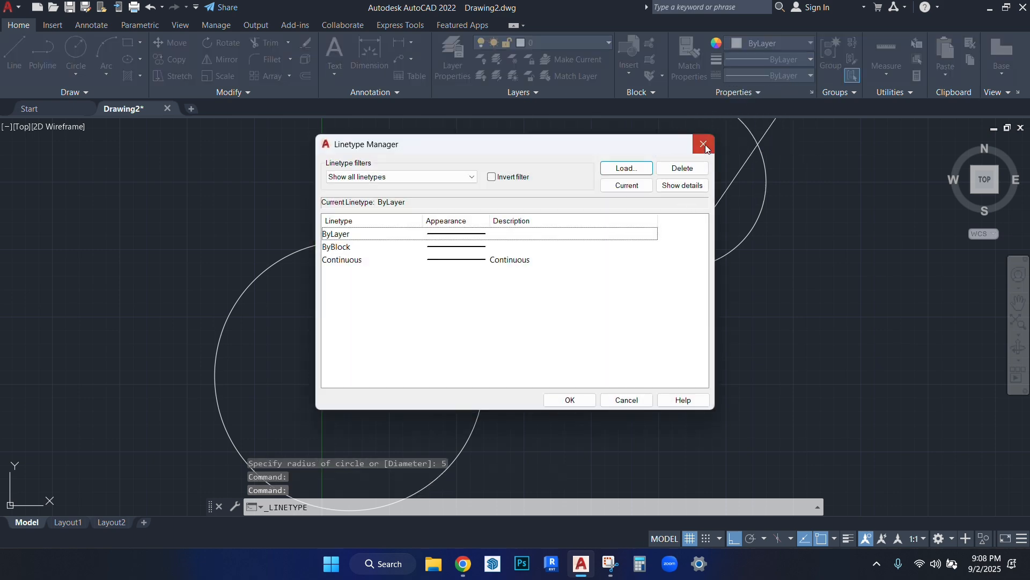
pyautogui.click(705, 145)
# Set the current object colour to Cyan and the current lineweight to 0.70 mm
pyautogui.click(783, 43)
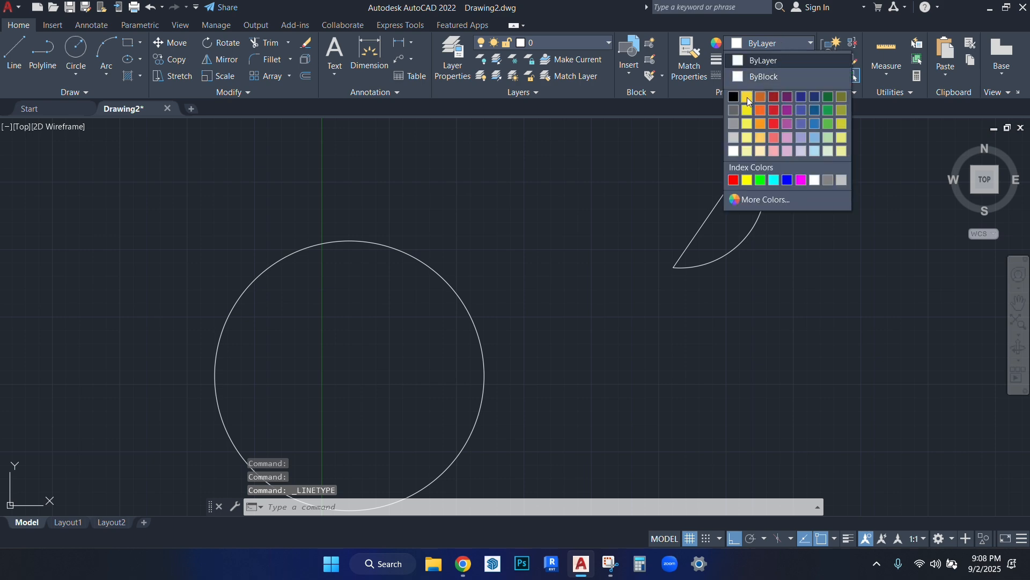
pyautogui.click(774, 180)
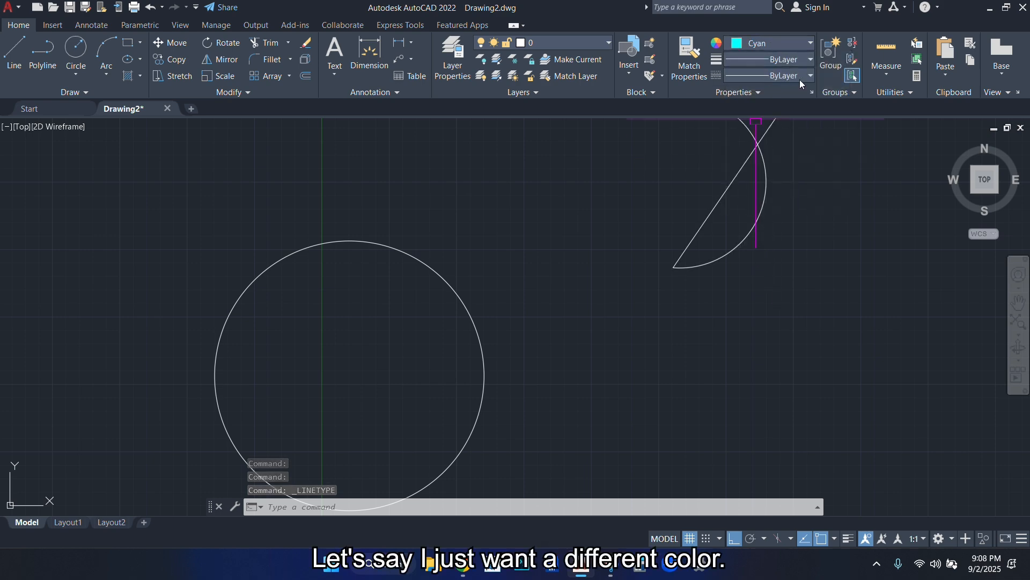
pyautogui.click(803, 59)
pyautogui.scroll(-5, 768, 205)
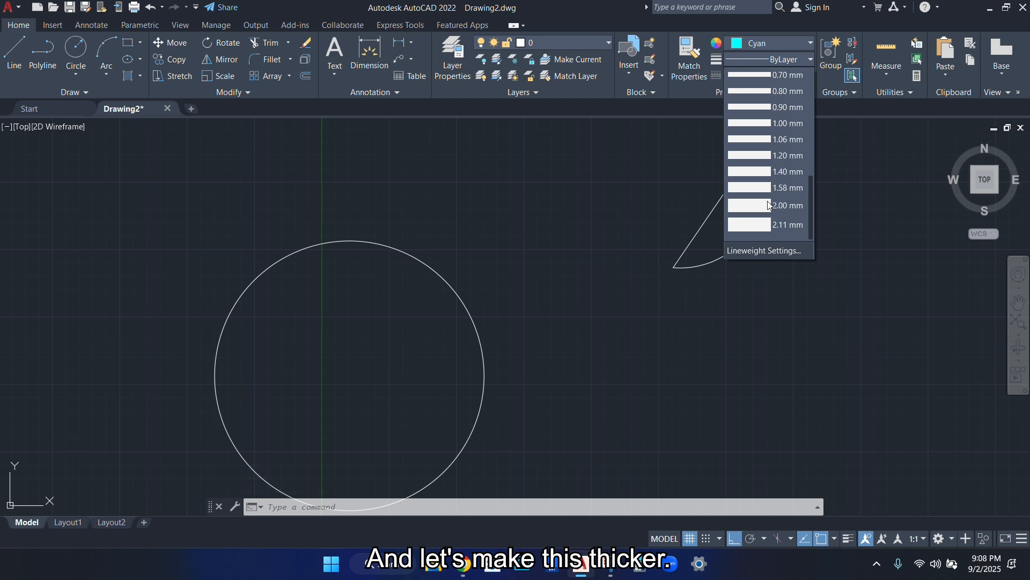
pyautogui.click(756, 75)
pyautogui.click(598, 222)
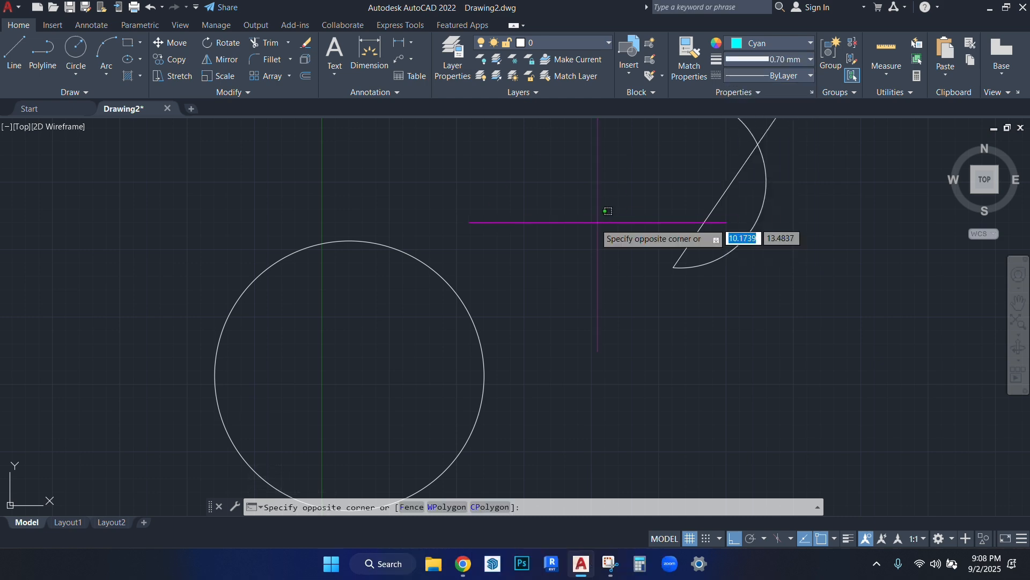
pyautogui.click(528, 293)
# Draw a circle with a diameter of 5, concentric with the existing circle, and turn on the lineweight display
pyautogui.moveTo(271, 236); pyautogui.dragTo(254, 133, button='middle')
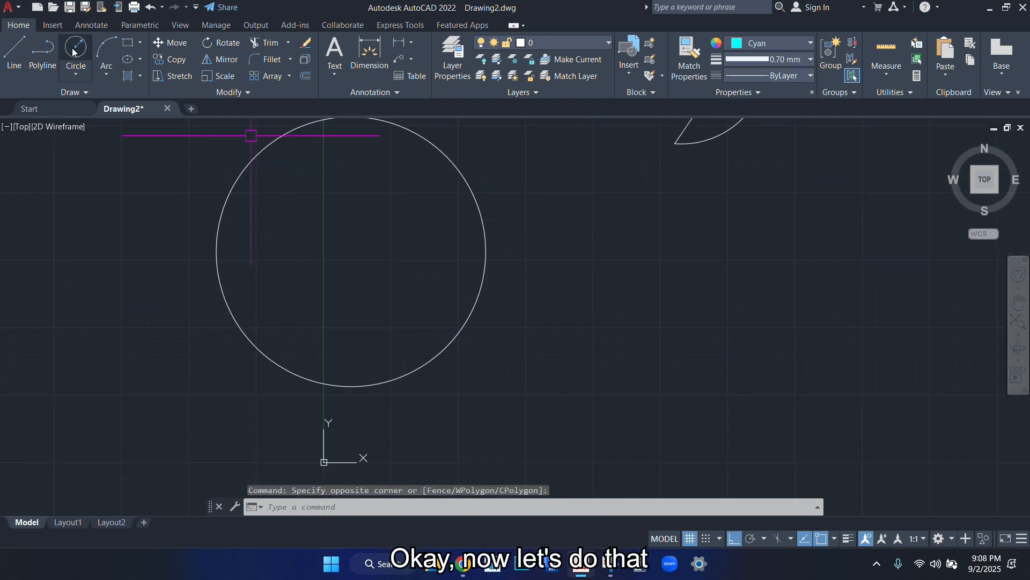
pyautogui.click(73, 52)
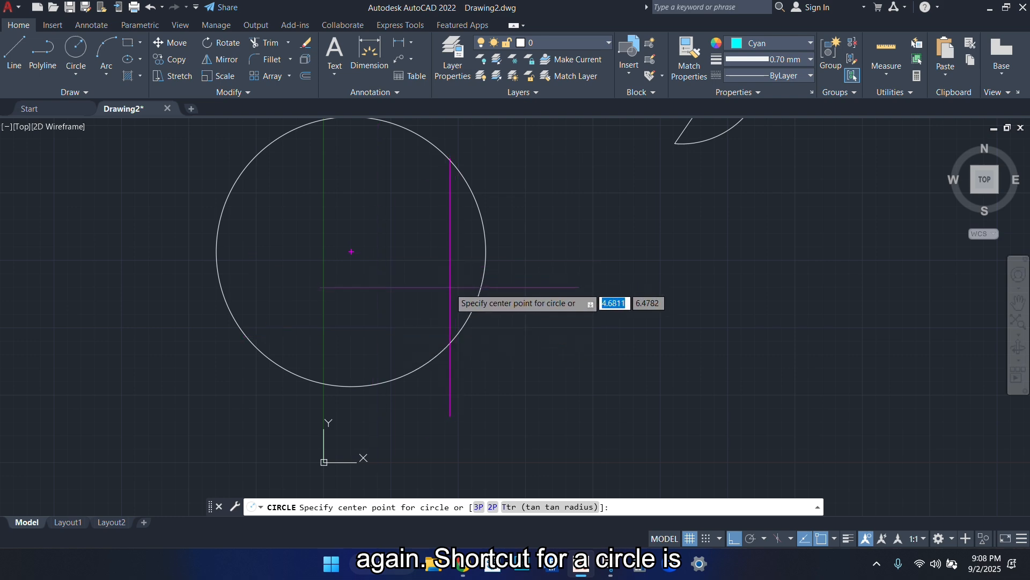
pyautogui.press('Escape')
pyautogui.write('c')
pyautogui.press('Return')
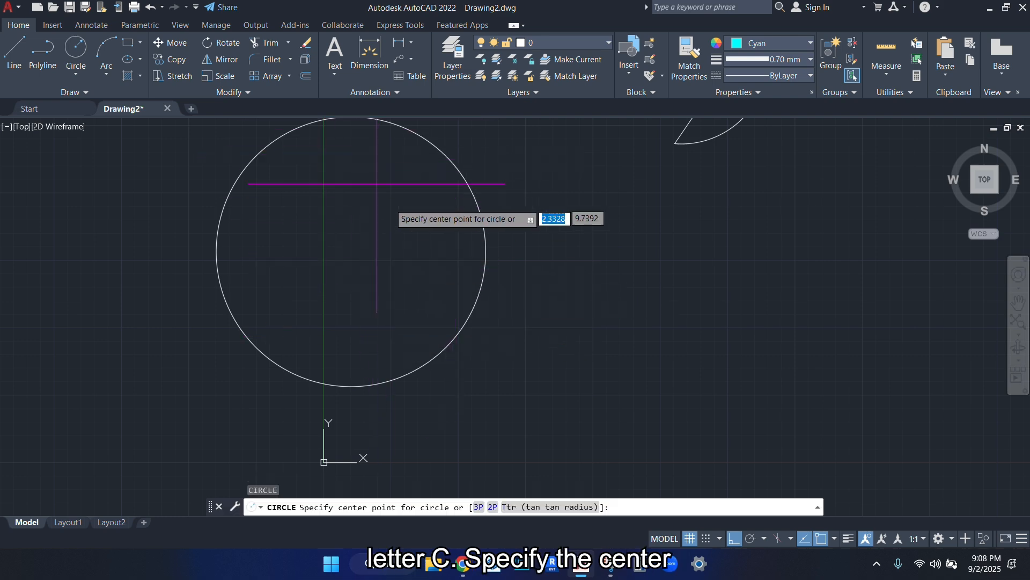
pyautogui.moveTo(391, 204); pyautogui.dragTo(437, 251, button='middle')
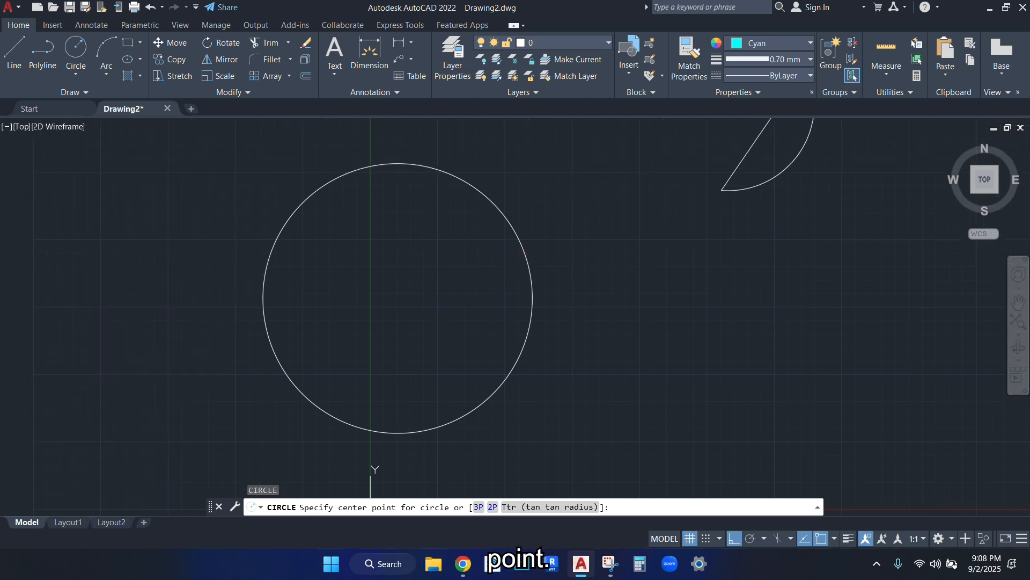
pyautogui.click(398, 298)
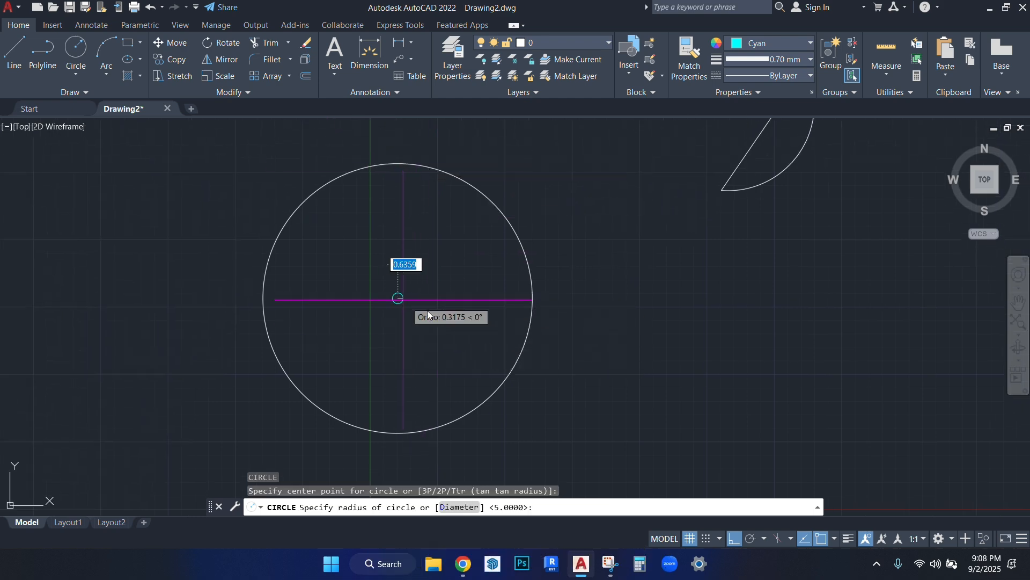
pyautogui.click(458, 507)
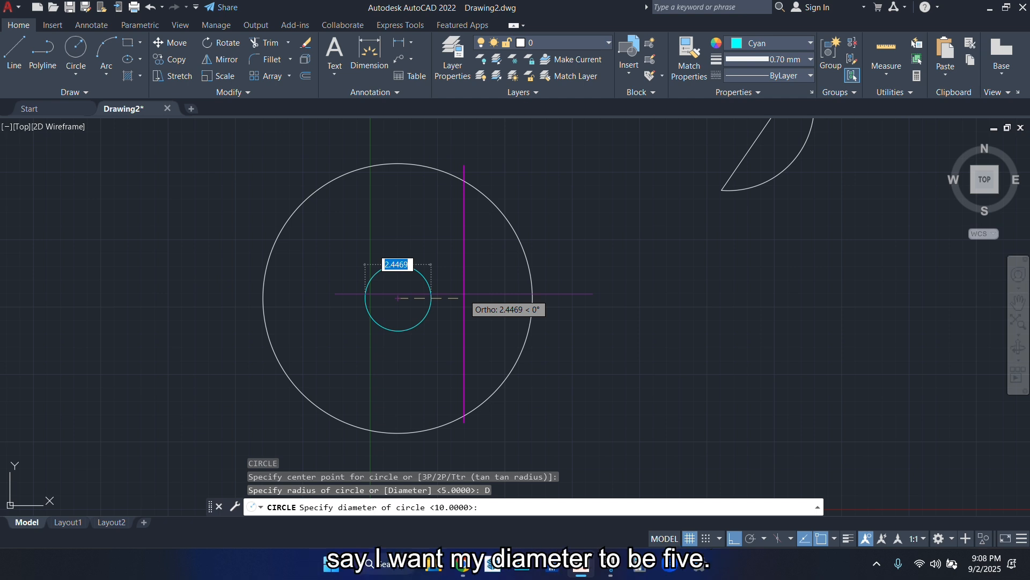
pyautogui.write('5')
pyautogui.press('Return')
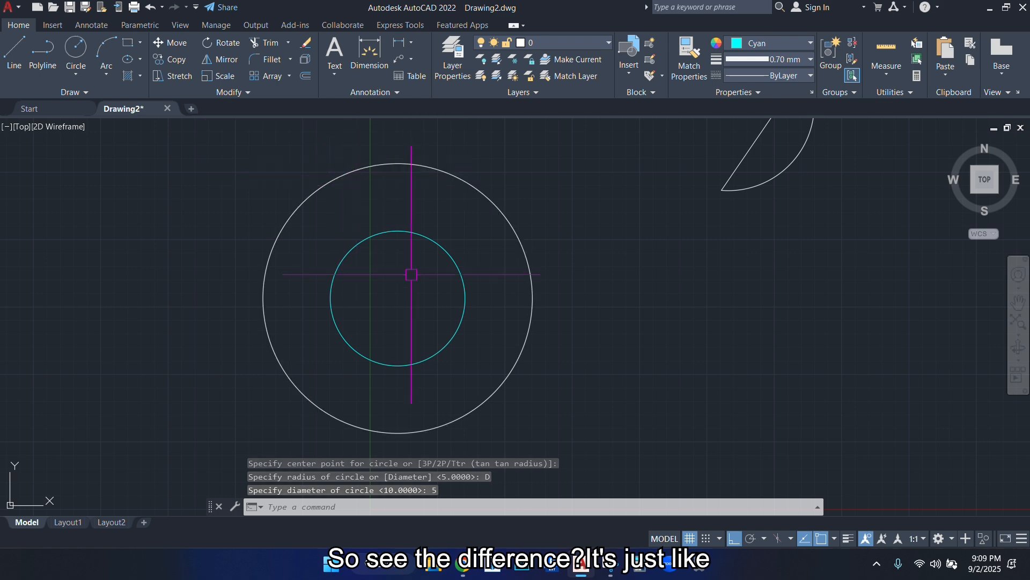
pyautogui.click(849, 539)
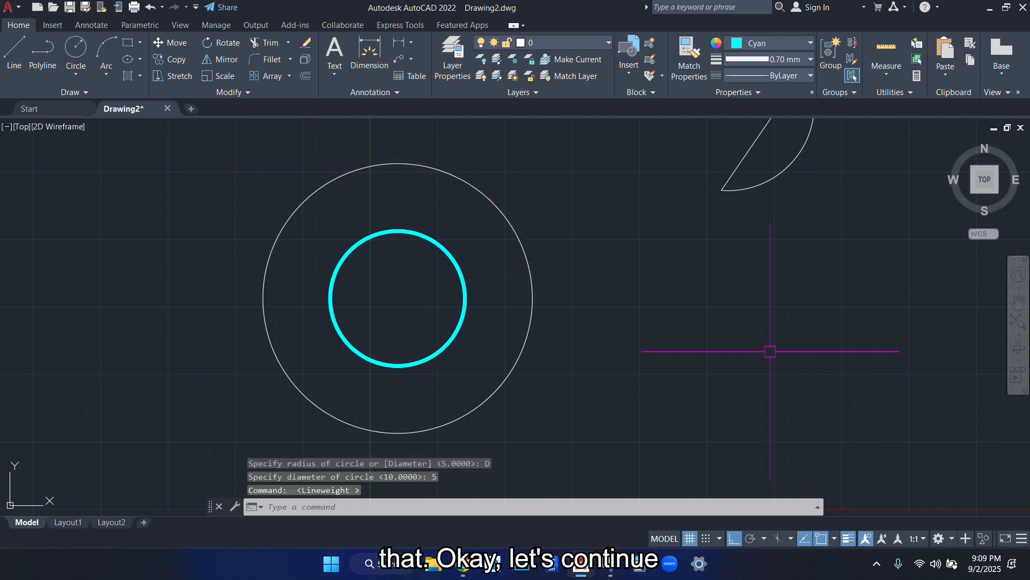
# Delete both circles and the closed polyline
pyautogui.scroll(-4, 402, 402)
pyautogui.click(670, 143)
pyautogui.click(258, 415)
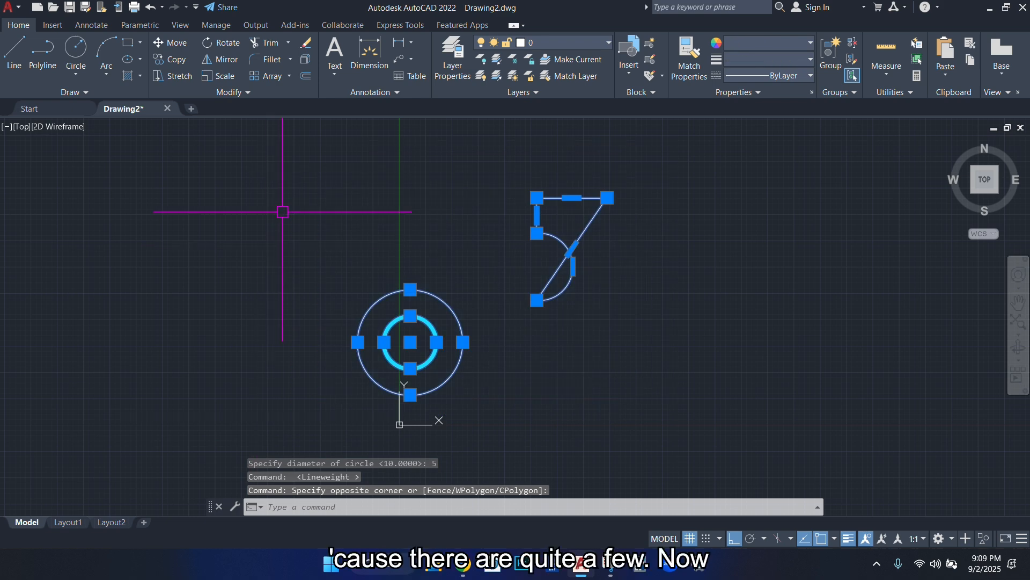
pyautogui.press('Delete')
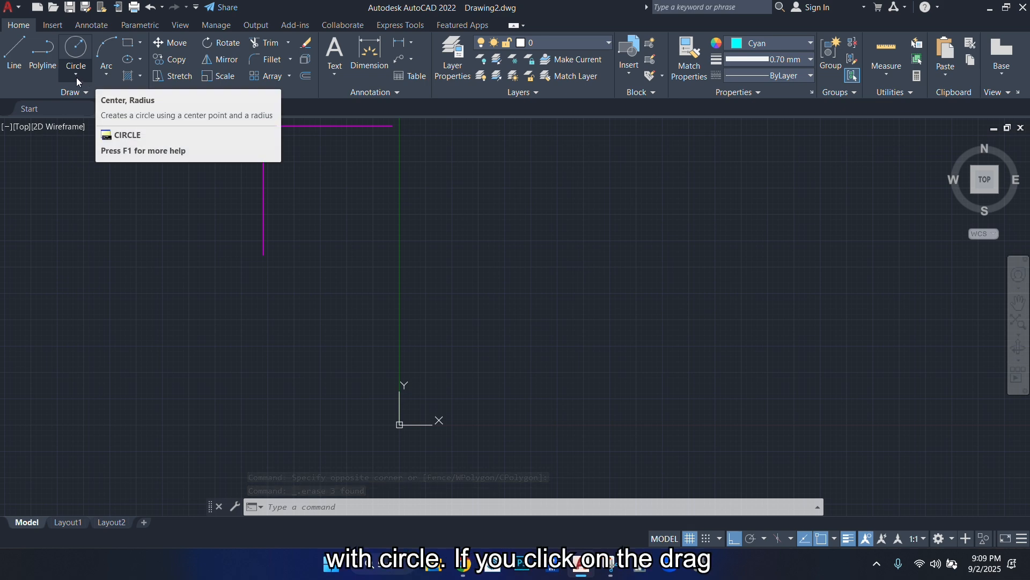
# Draw a large arc across the Y axis with the 3-Point Arc command, using its End option and placing the center last
pyautogui.click(106, 78)
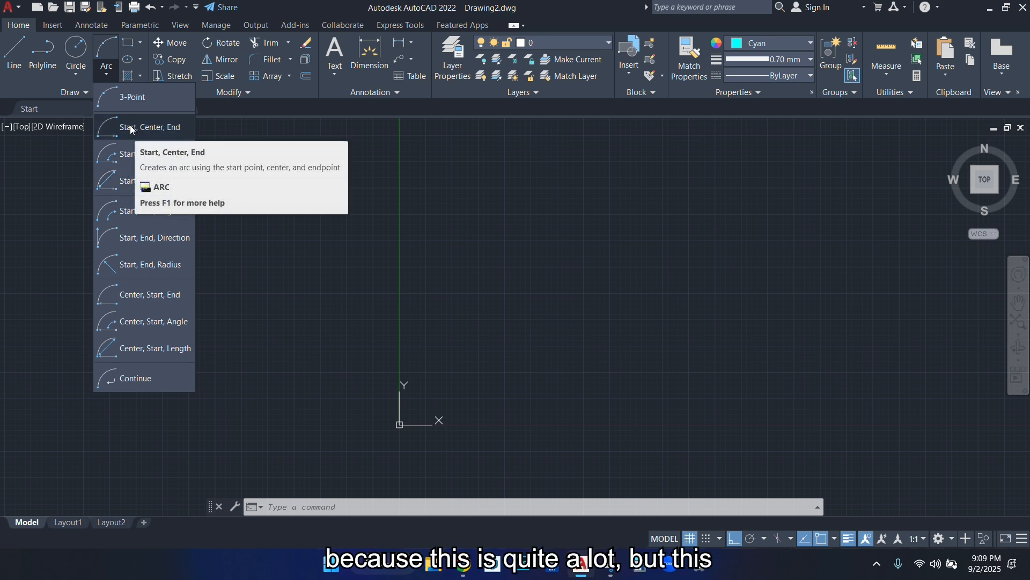
pyautogui.click(121, 98)
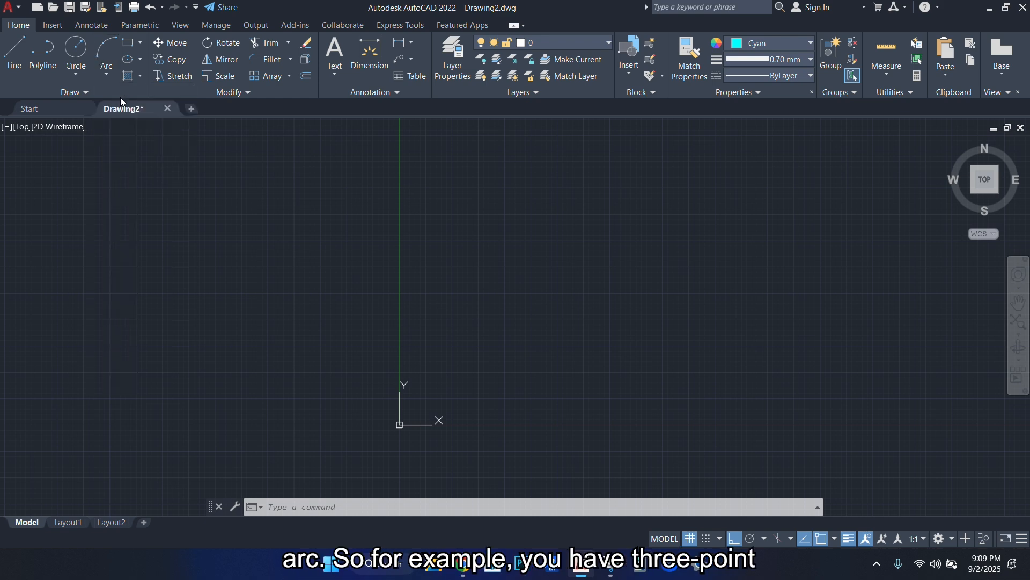
pyautogui.scroll(2, 298, 247)
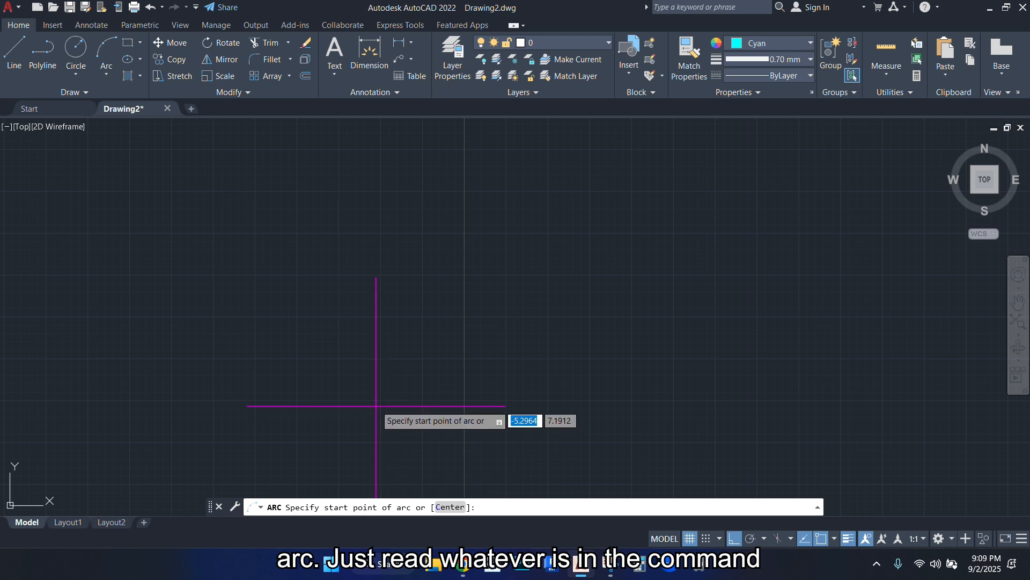
pyautogui.click(410, 328)
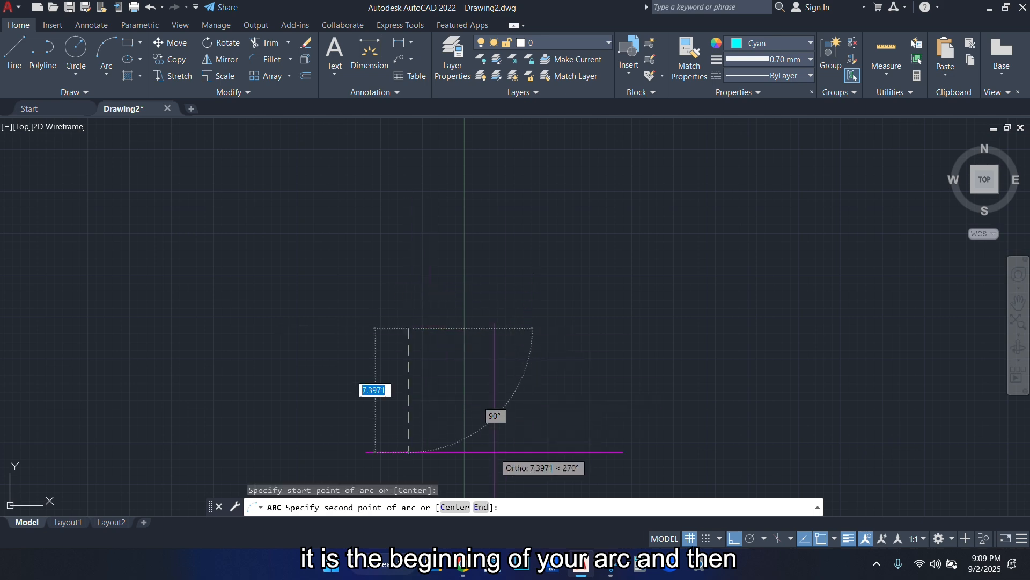
pyautogui.click(481, 508)
pyautogui.click(564, 383)
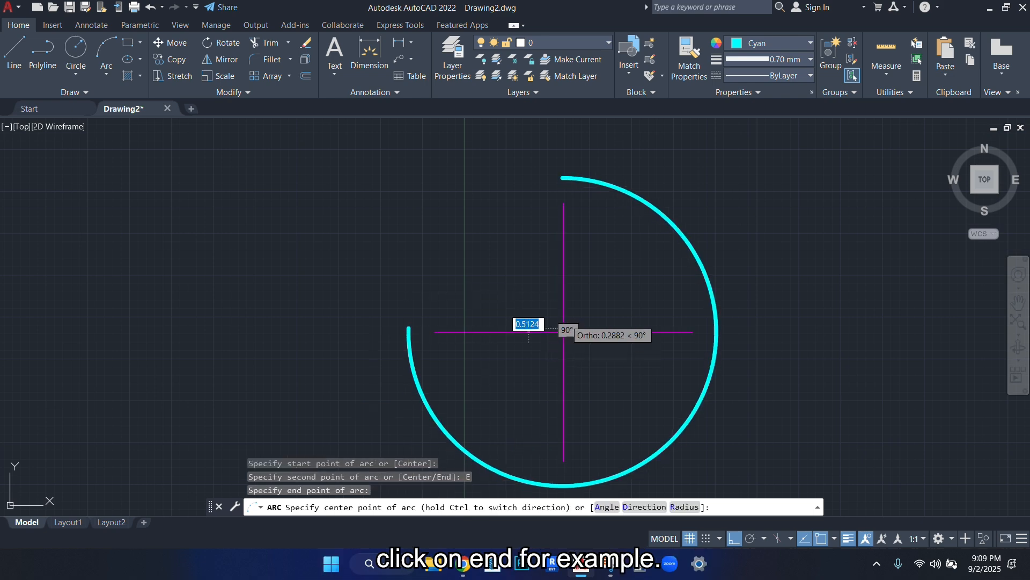
pyautogui.click(580, 355)
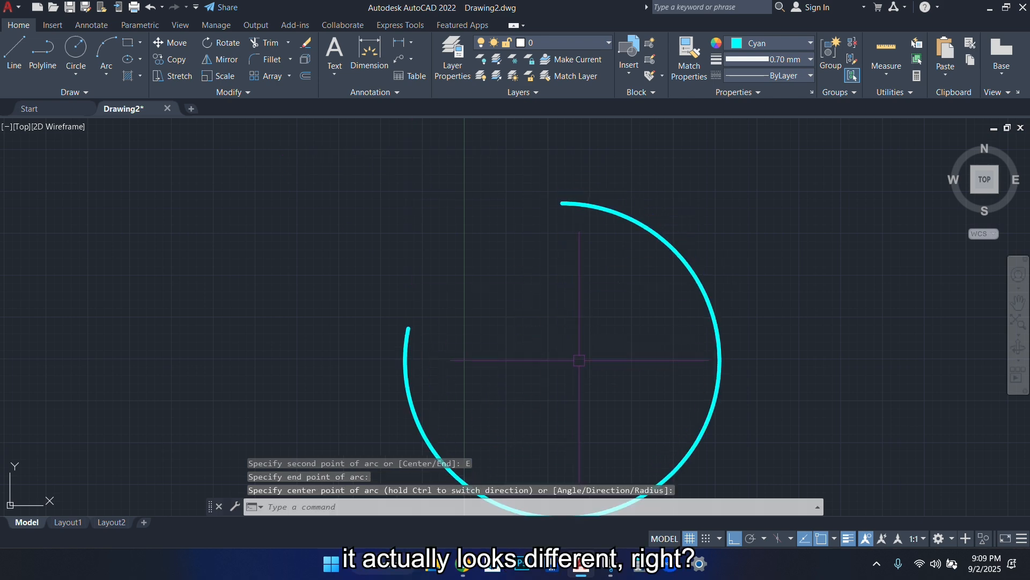
pyautogui.scroll(-3, 589, 290)
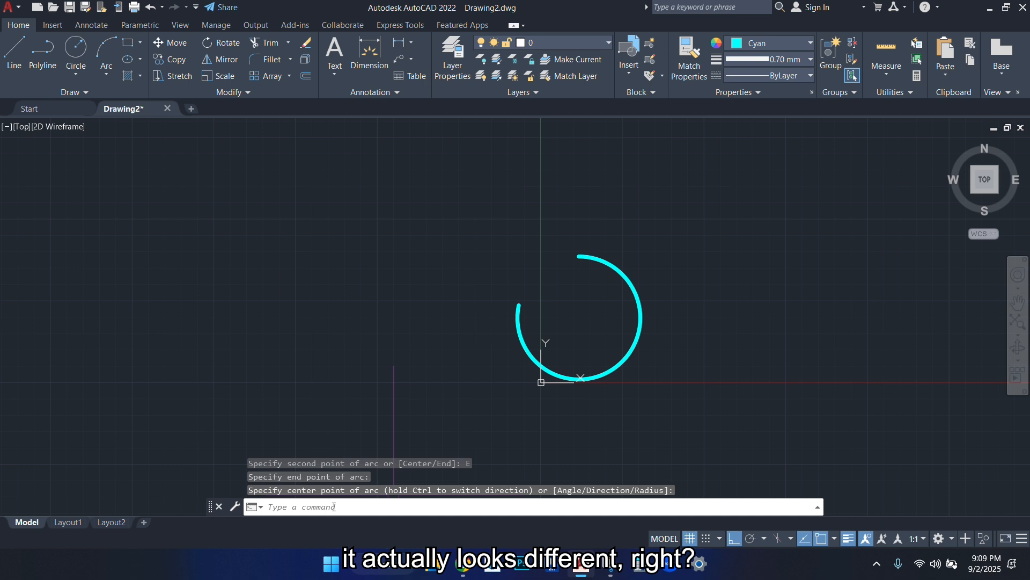
pyautogui.click(107, 74)
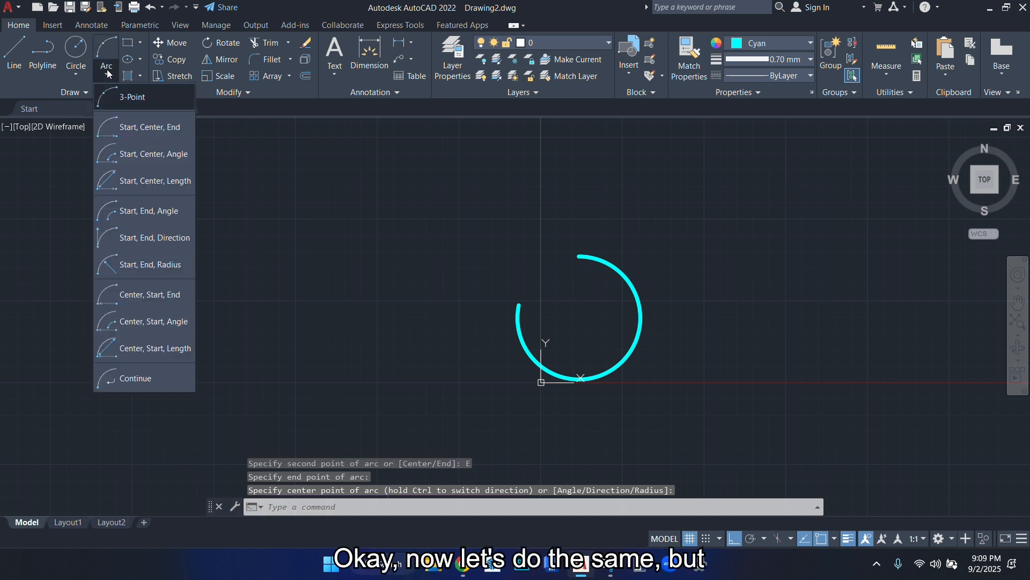
pyautogui.click(133, 106)
pyautogui.click(247, 352)
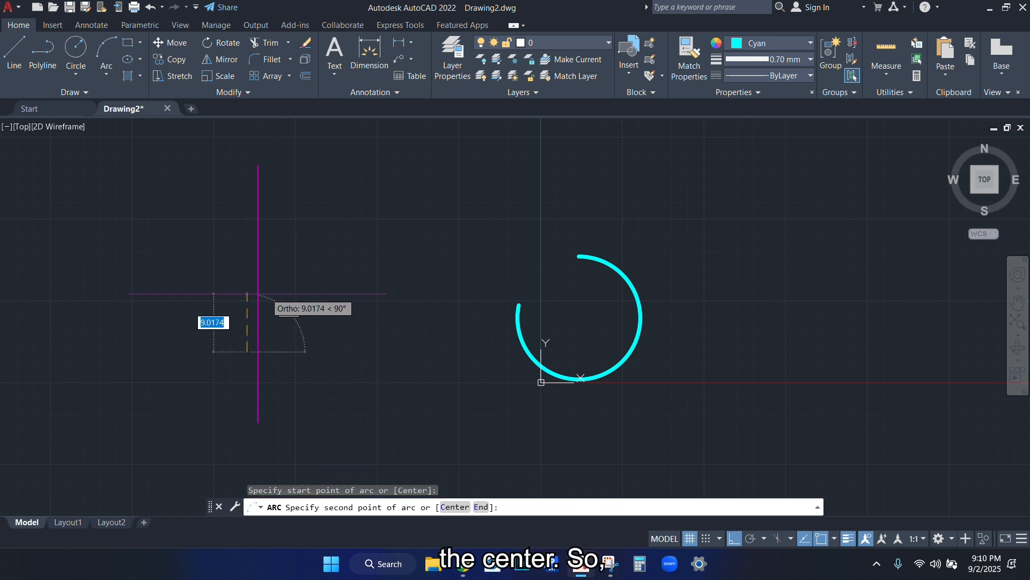
pyautogui.click(311, 319)
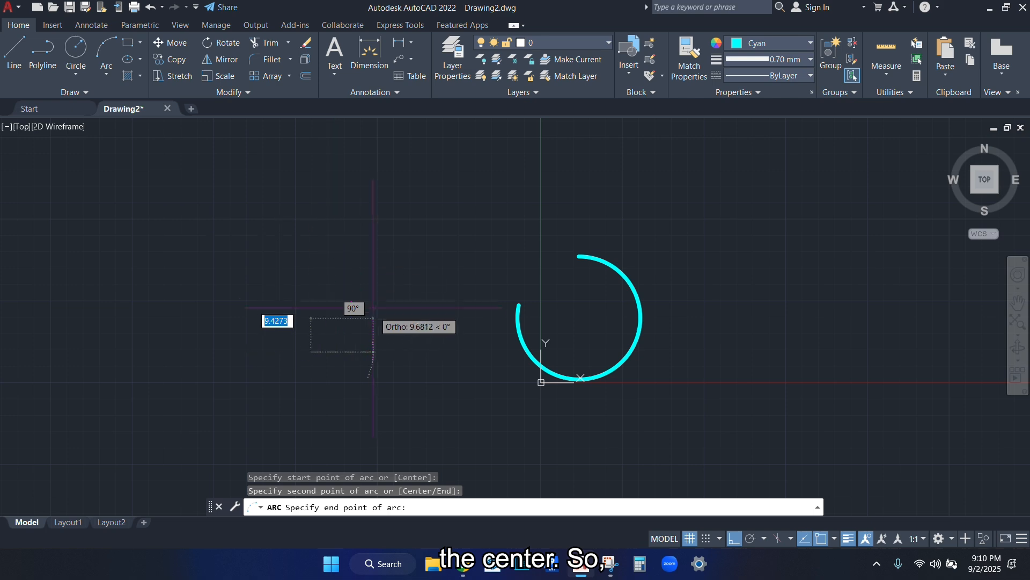
pyautogui.press('Escape')
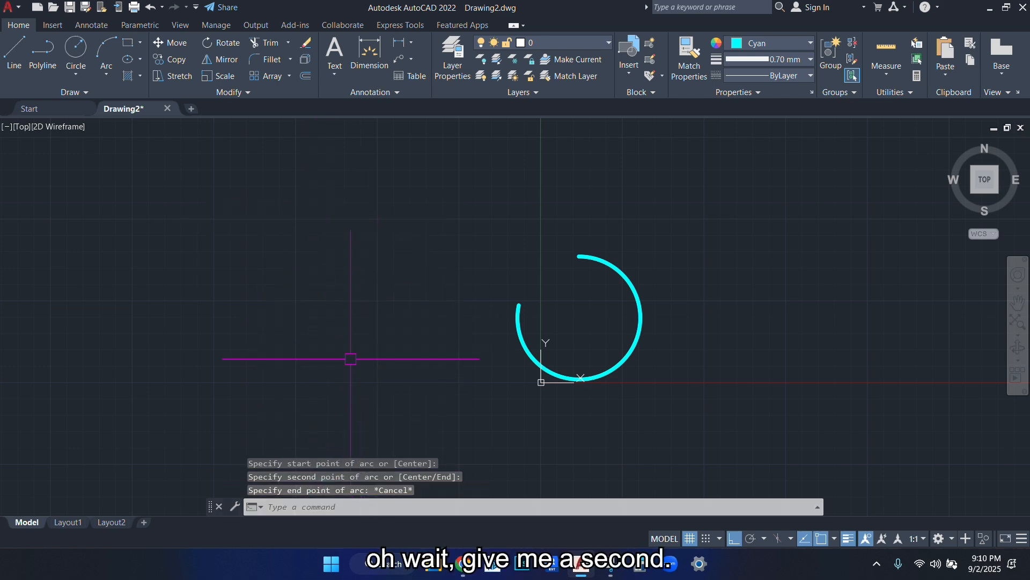
# Draw a three-point arc that bulges upwards, to the left of the existing arc
pyautogui.click(106, 53)
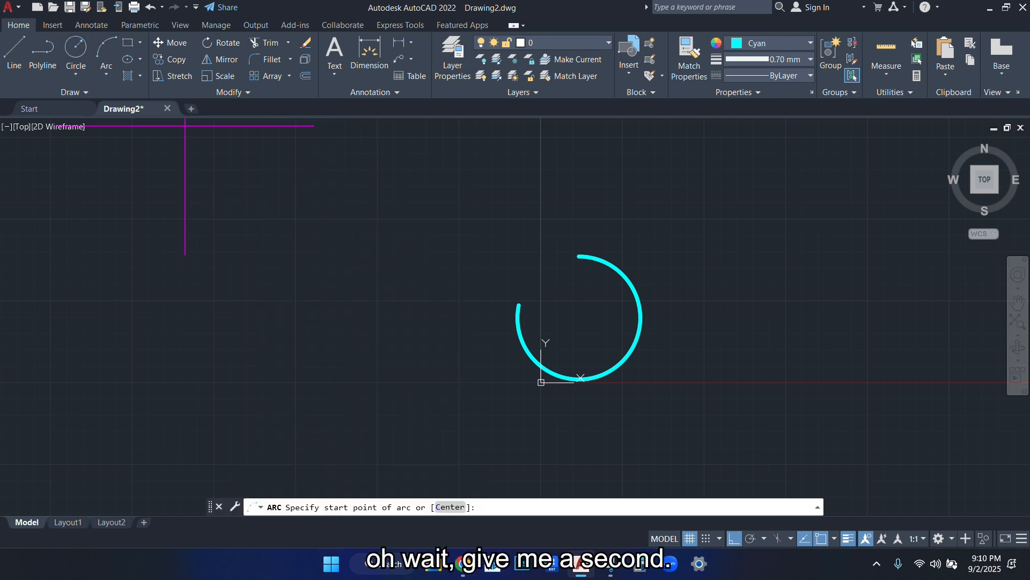
pyautogui.click(256, 320)
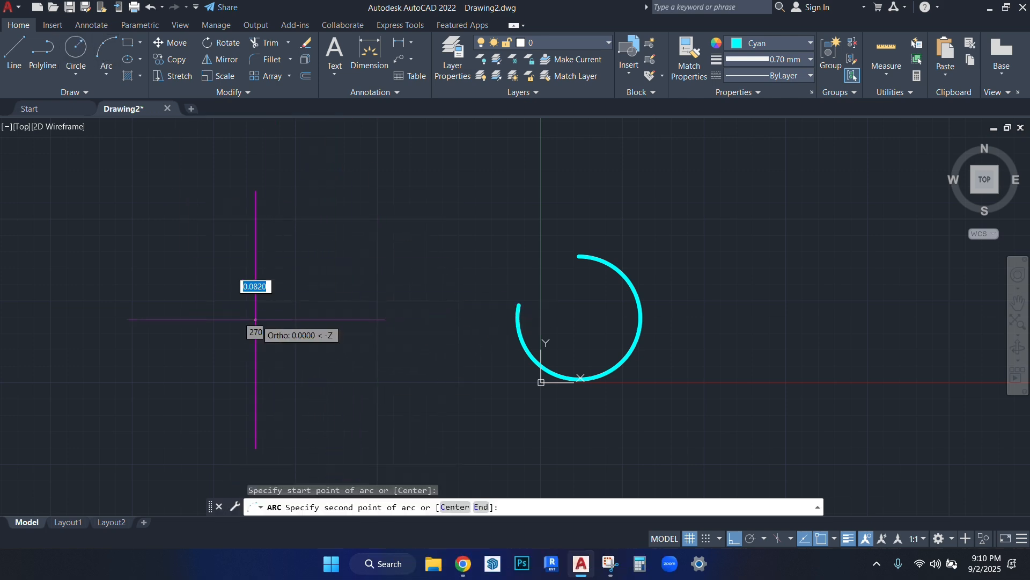
pyautogui.click(433, 319)
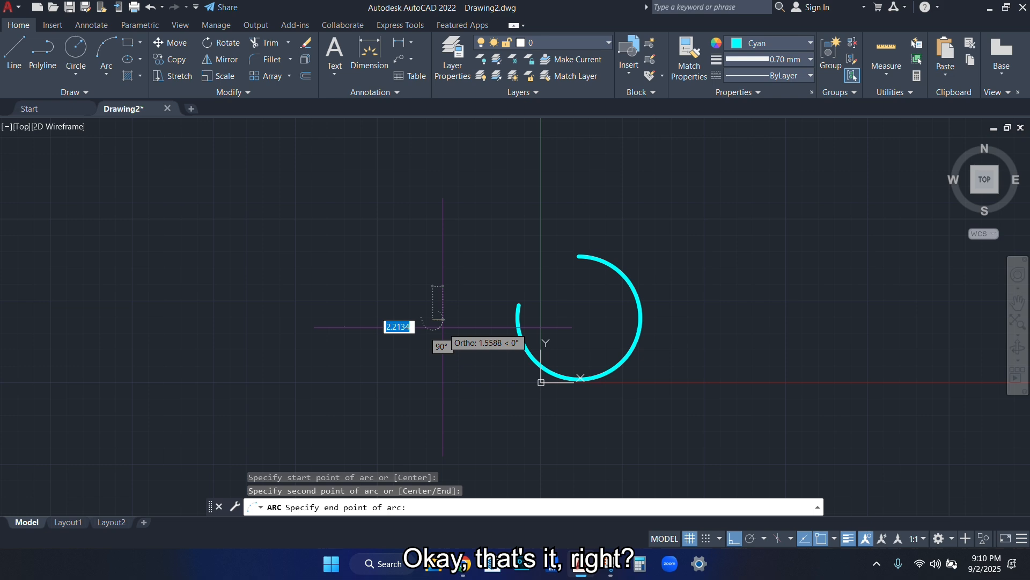
pyautogui.click(433, 354)
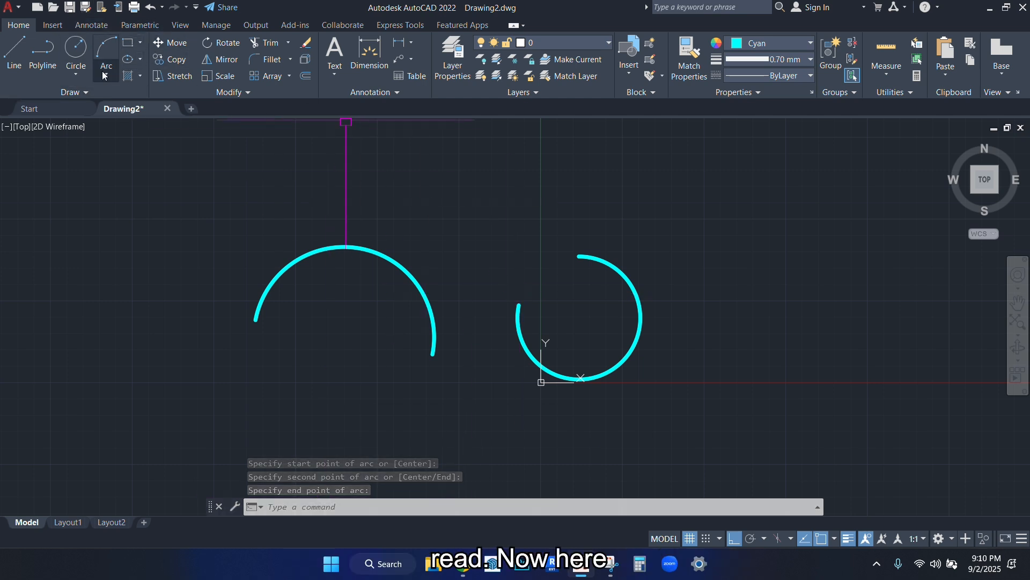
pyautogui.click(140, 44)
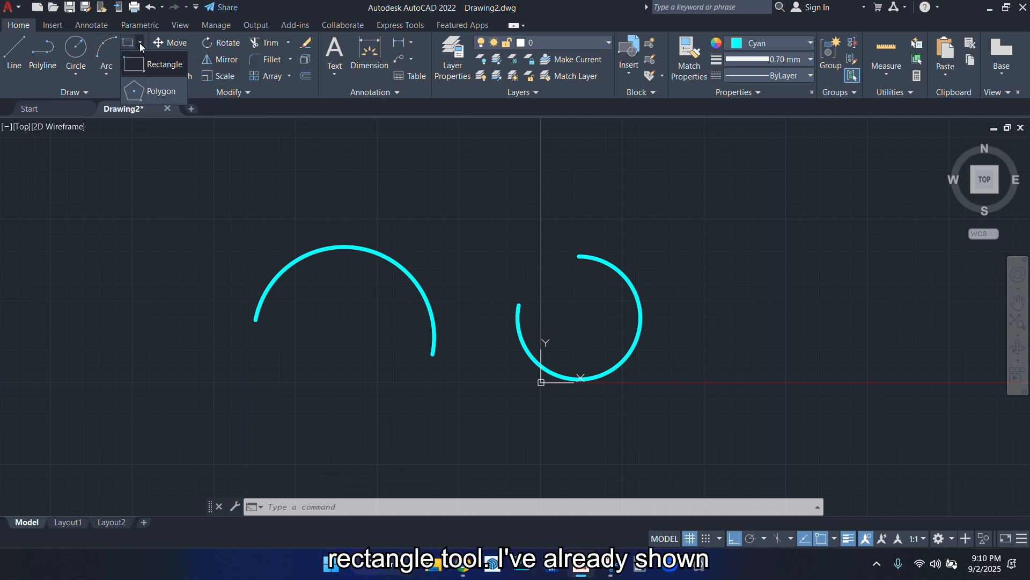
pyautogui.click(140, 43)
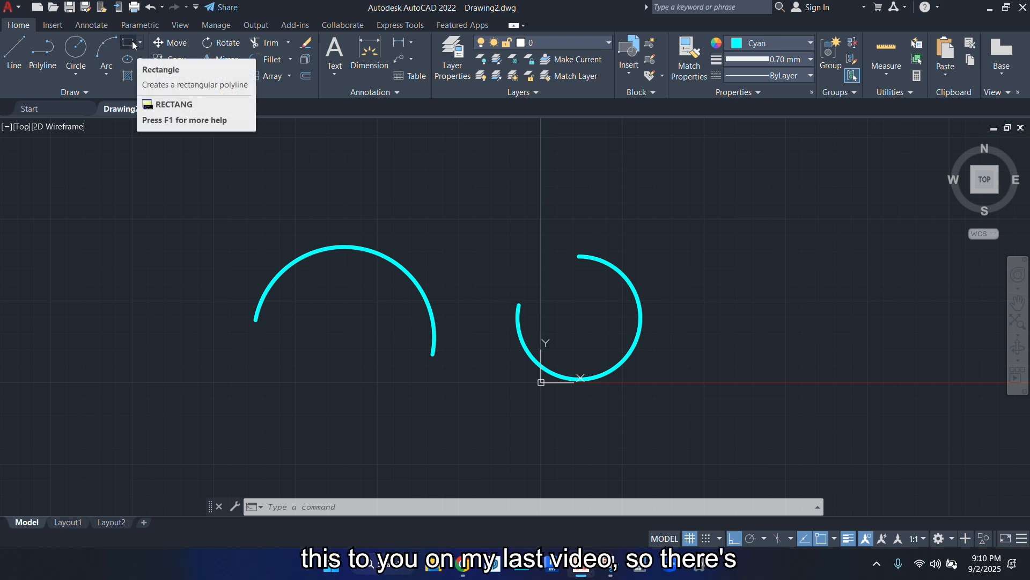
pyautogui.click(140, 43)
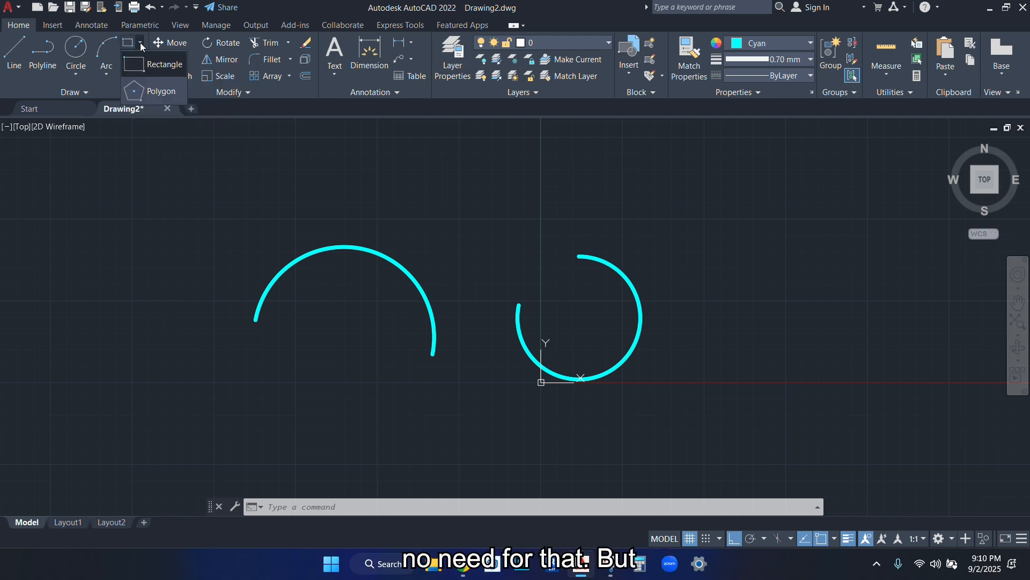
pyautogui.click(151, 91)
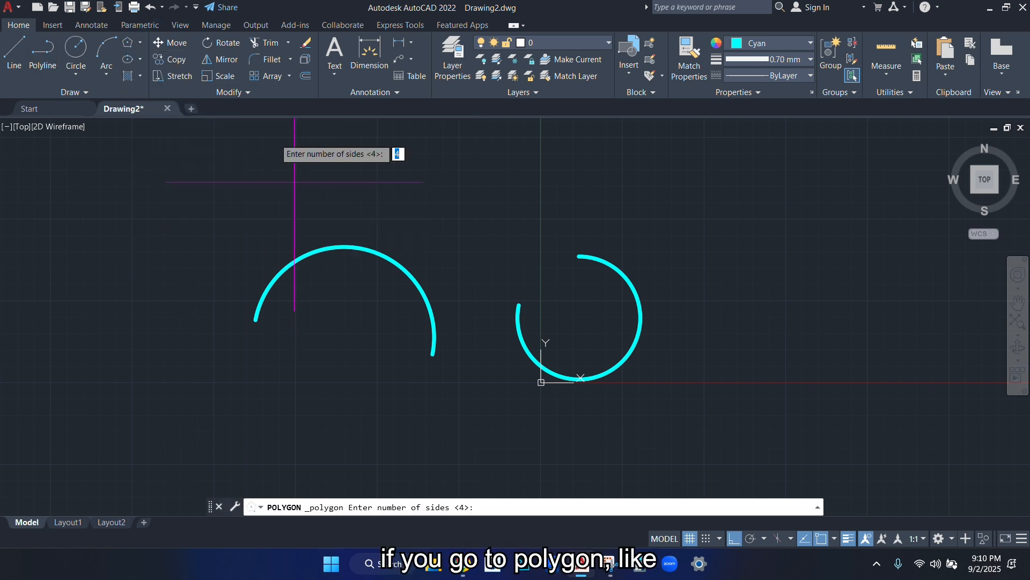
pyautogui.click(140, 42)
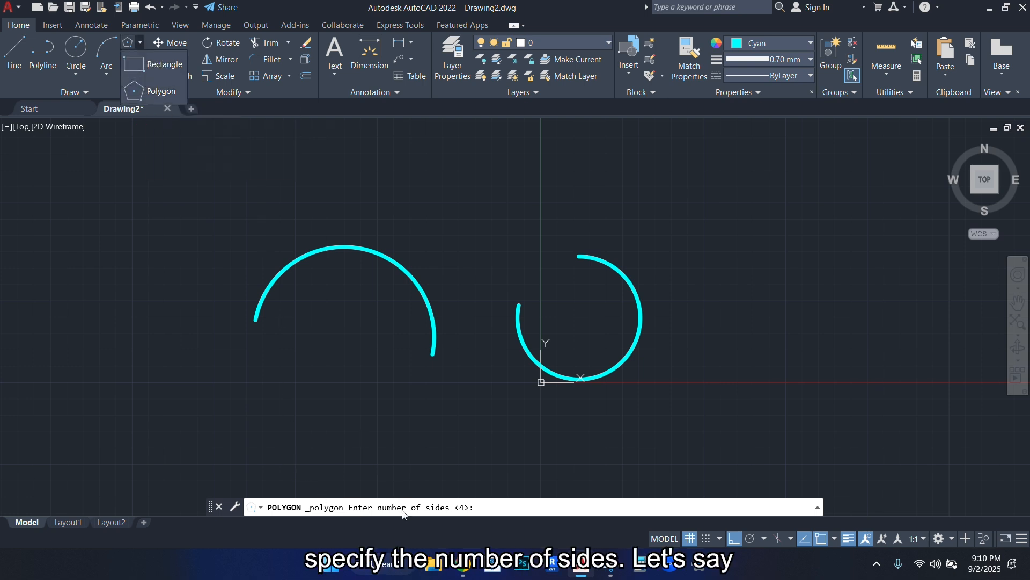
pyautogui.click(140, 42)
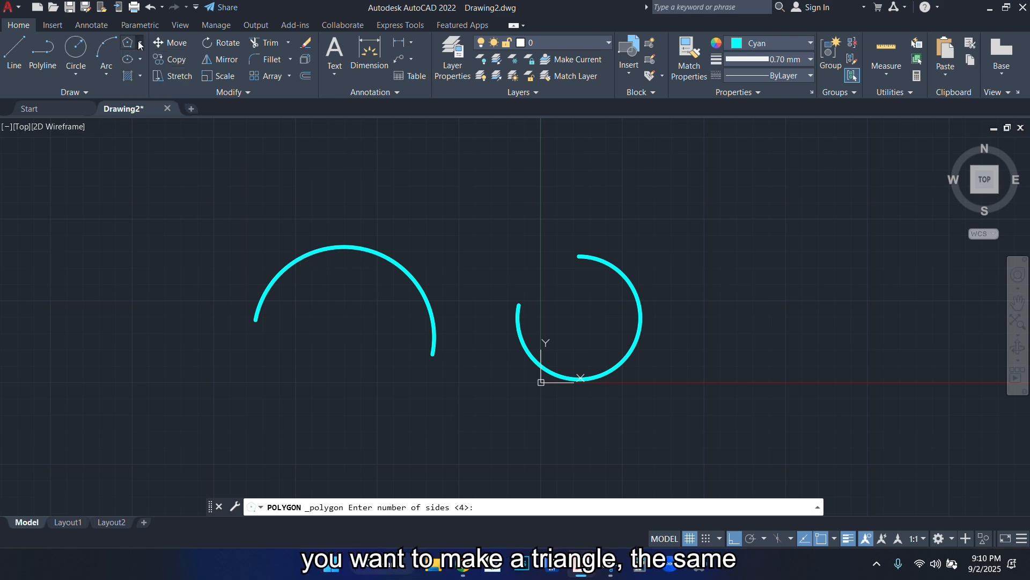
pyautogui.click(139, 44)
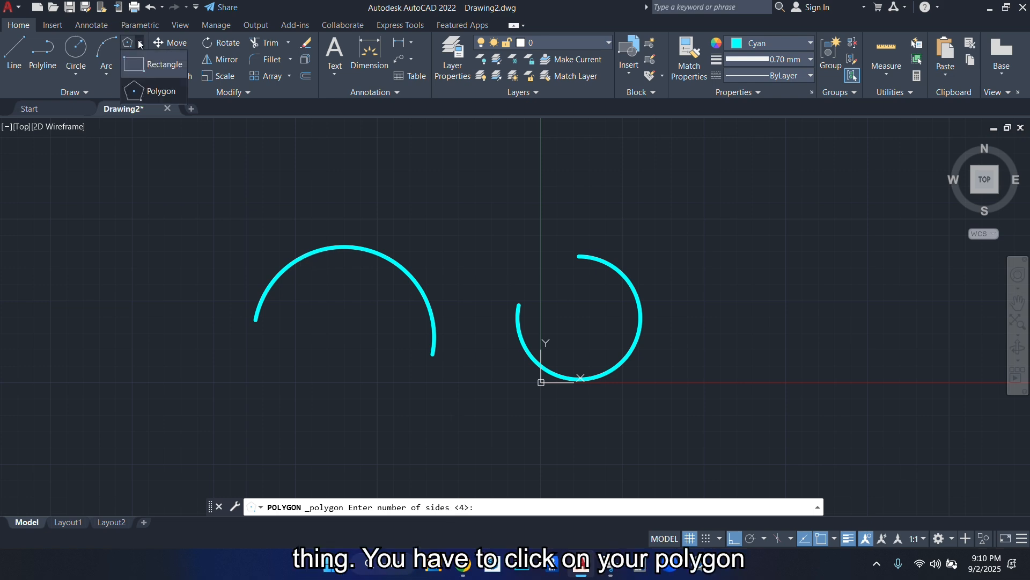
# Draw a three-sided polygon, inscribed in a circle of radius 5, in the empty area to the right of the arcs
pyautogui.click(159, 91)
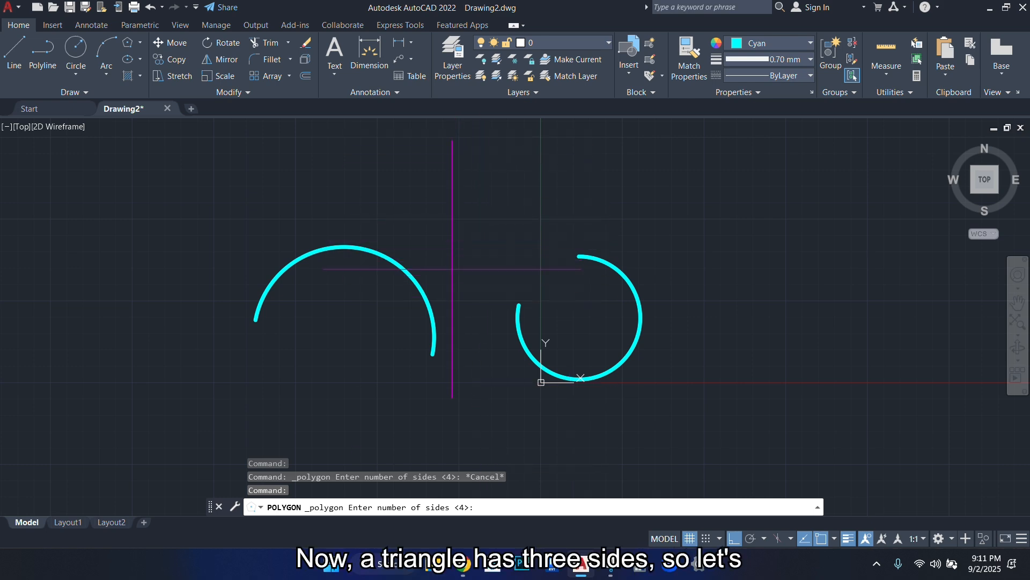
pyautogui.write('3')
pyautogui.press('Return')
pyautogui.moveTo(726, 274)
pyautogui.mouseDown(button='middle')
pyautogui.moveTo(605, 260)
pyautogui.moveTo(133, 338)
pyautogui.mouseUp(button='middle')
pyautogui.moveTo(451, 263); pyautogui.dragTo(256, 300, button='middle')
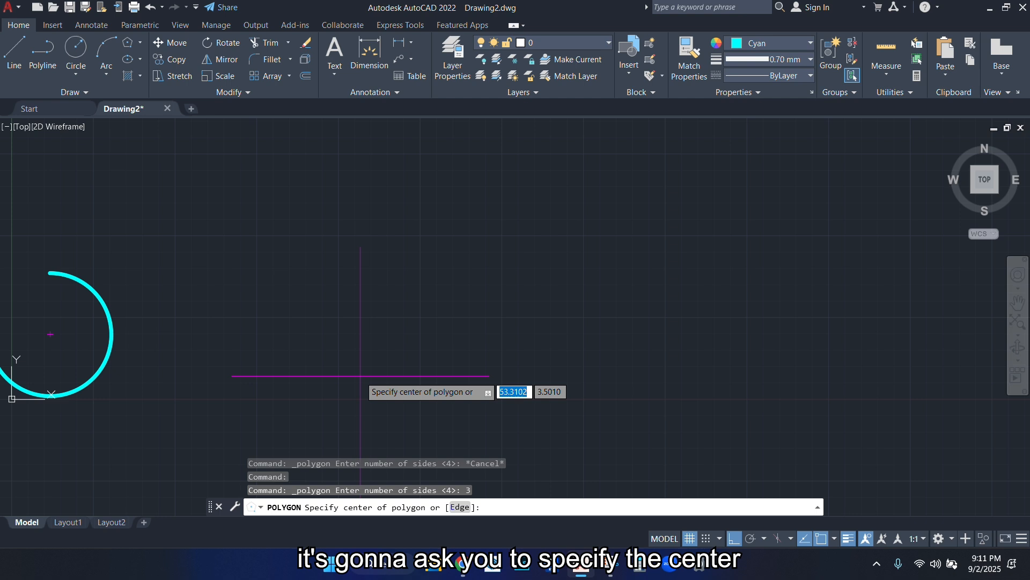
pyautogui.click(382, 336)
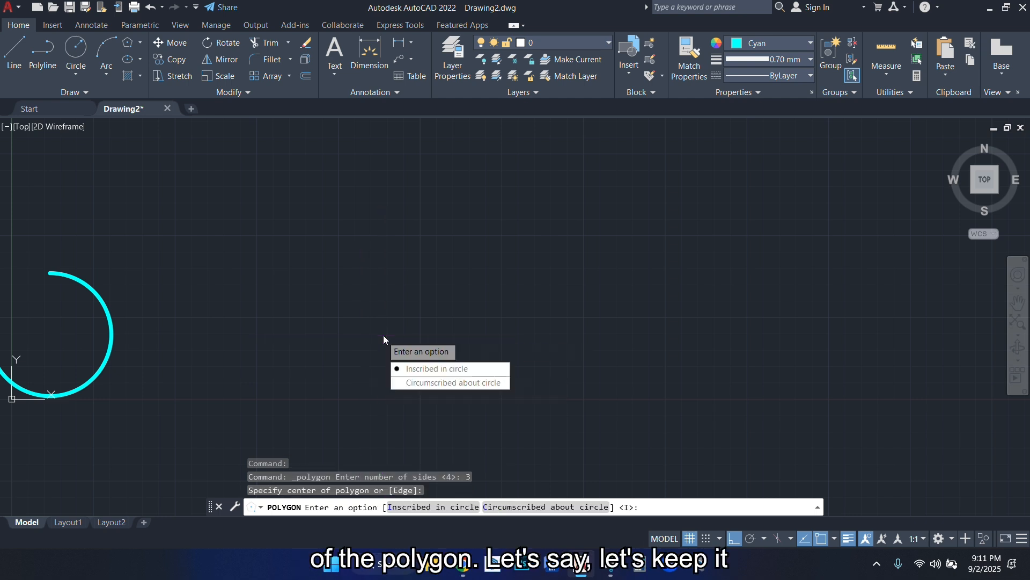
pyautogui.click(430, 368)
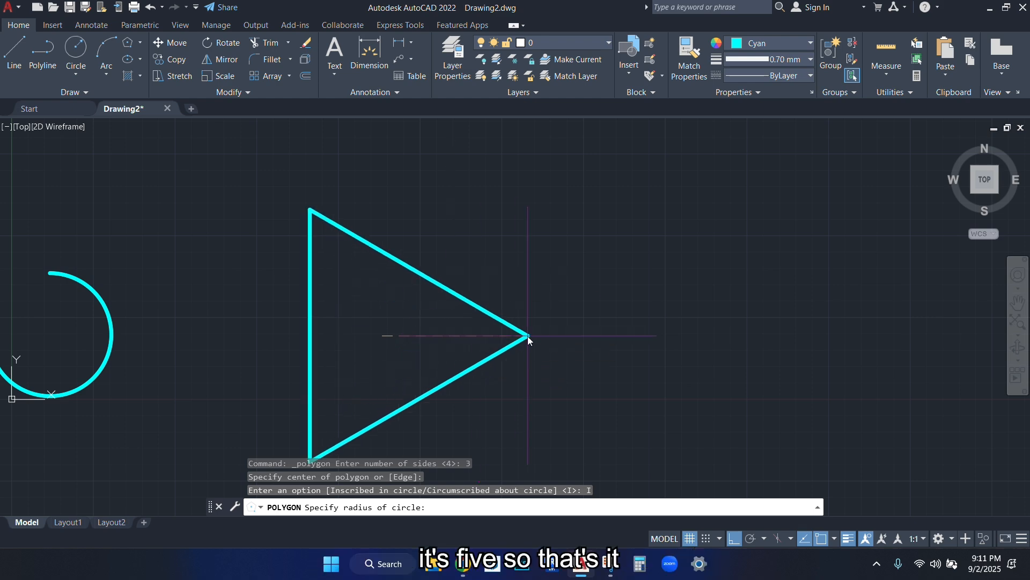
pyautogui.write('5')
pyautogui.press('Return')
pyautogui.press('Return')
pyautogui.press('Escape')
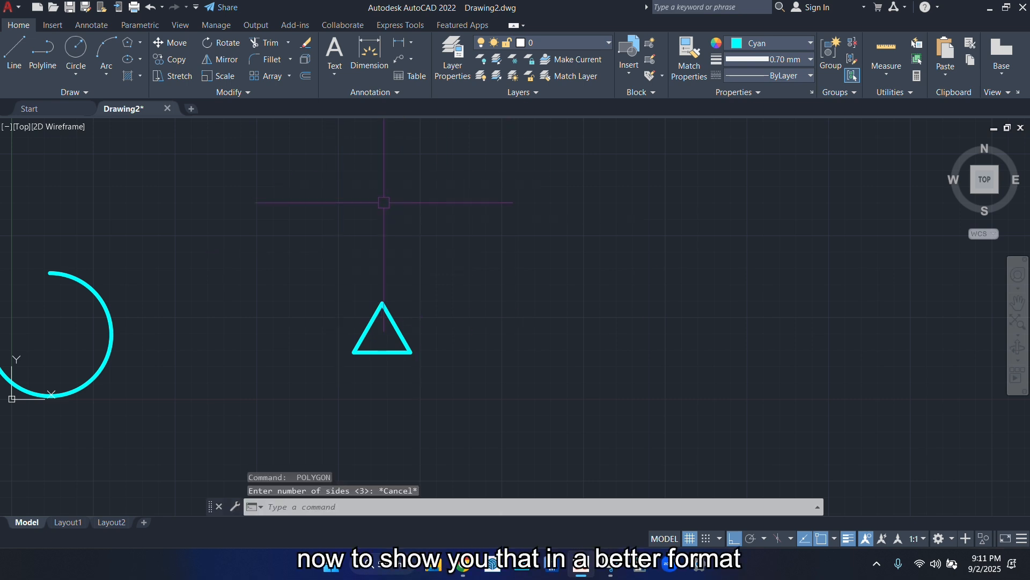
# Draw a circle with a radius of 10 to the right of the triangle
pyautogui.write('c')
pyautogui.press('Return')
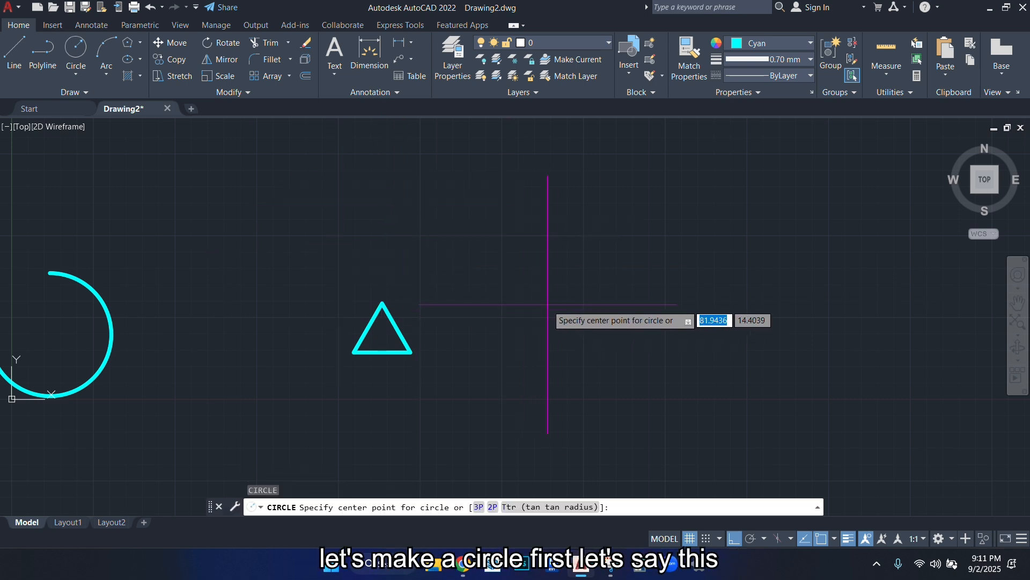
pyautogui.click(547, 304)
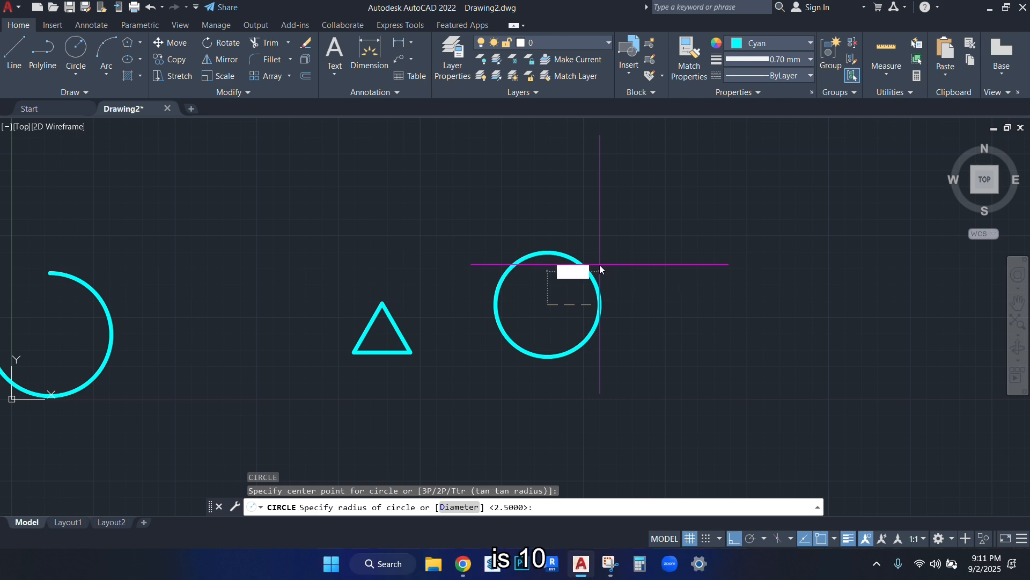
pyautogui.write('10')
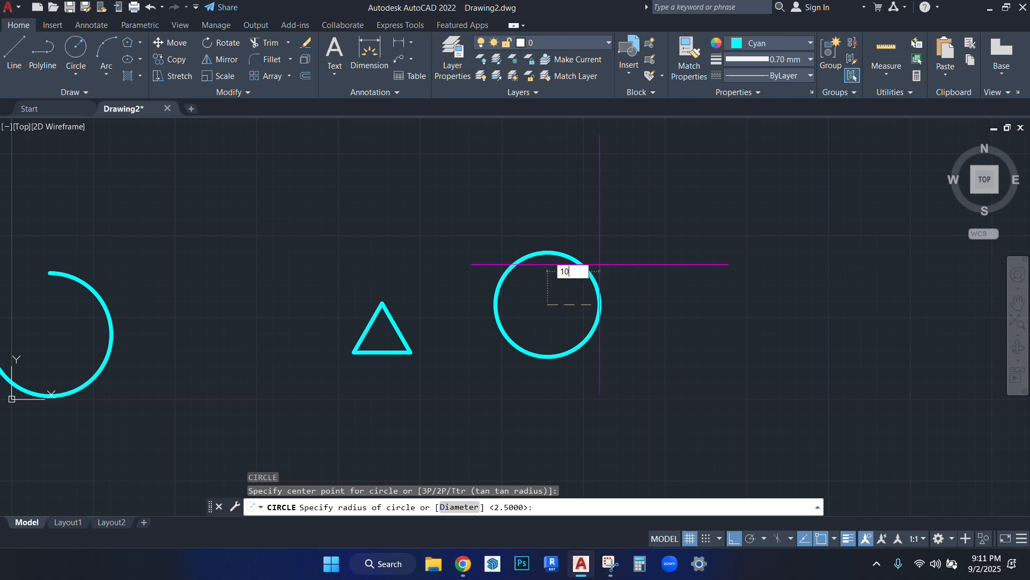
pyautogui.press('Return')
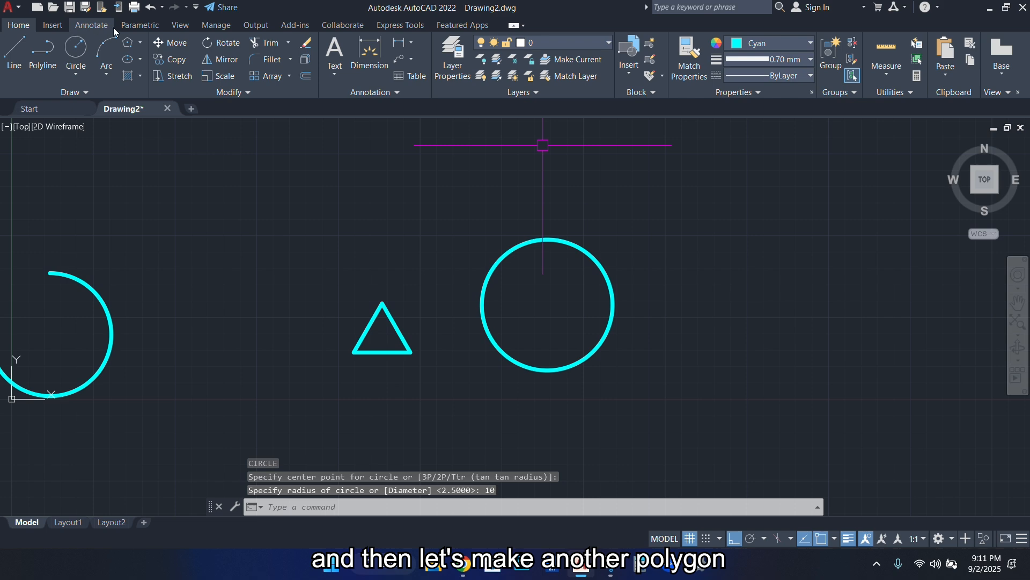
# Draw a five-sided polygon inscribed in the circle, centered on the circle's center with a vertex on its top quadrant
pyautogui.click(140, 43)
pyautogui.click(161, 92)
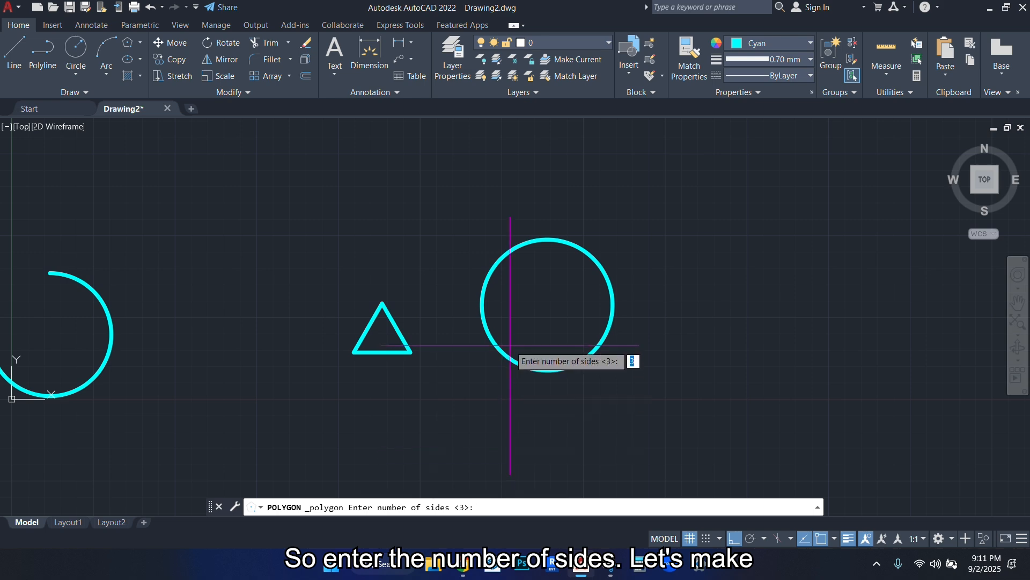
pyautogui.write('5')
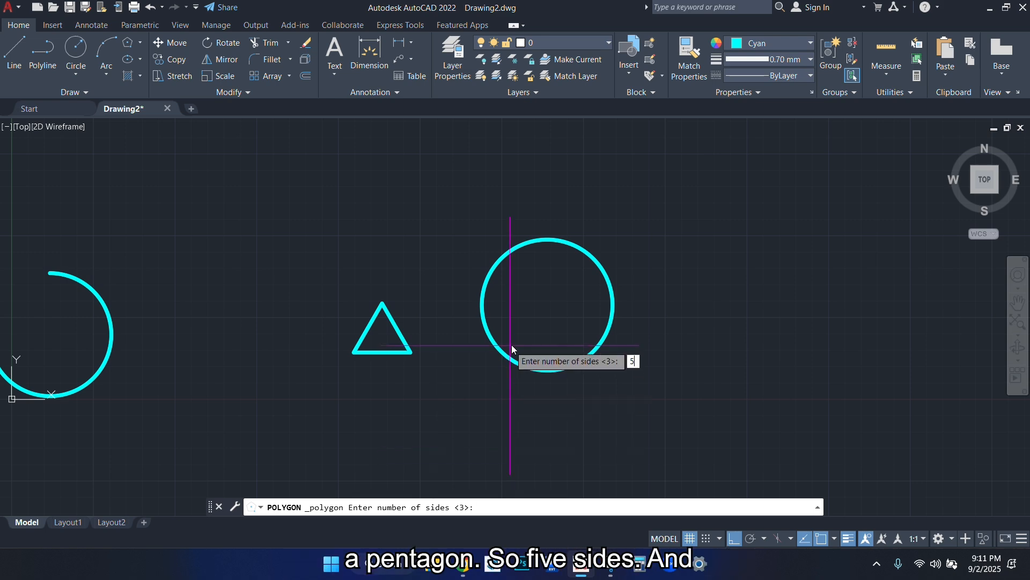
pyautogui.press('Return')
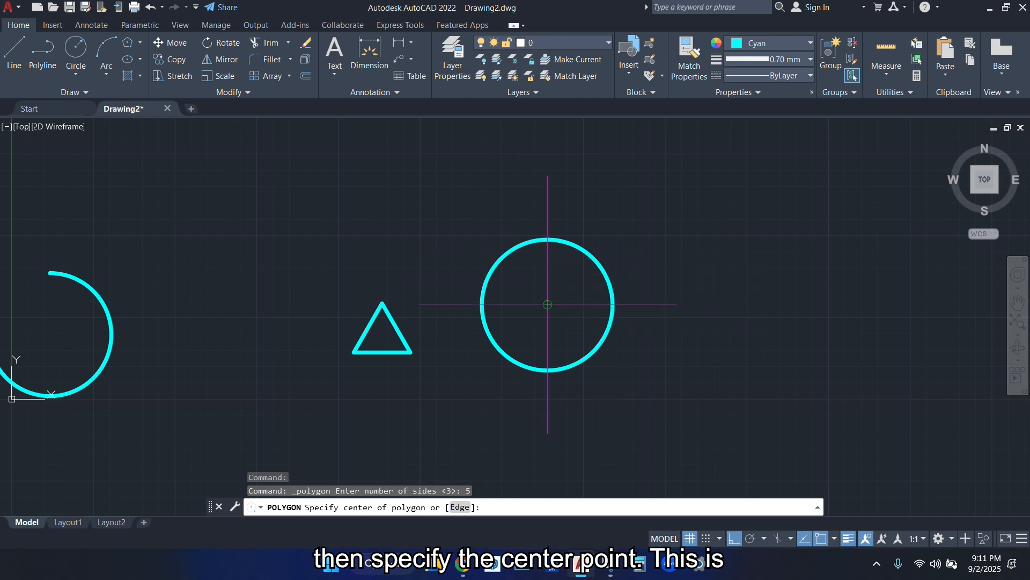
pyautogui.scroll(4, 550, 268)
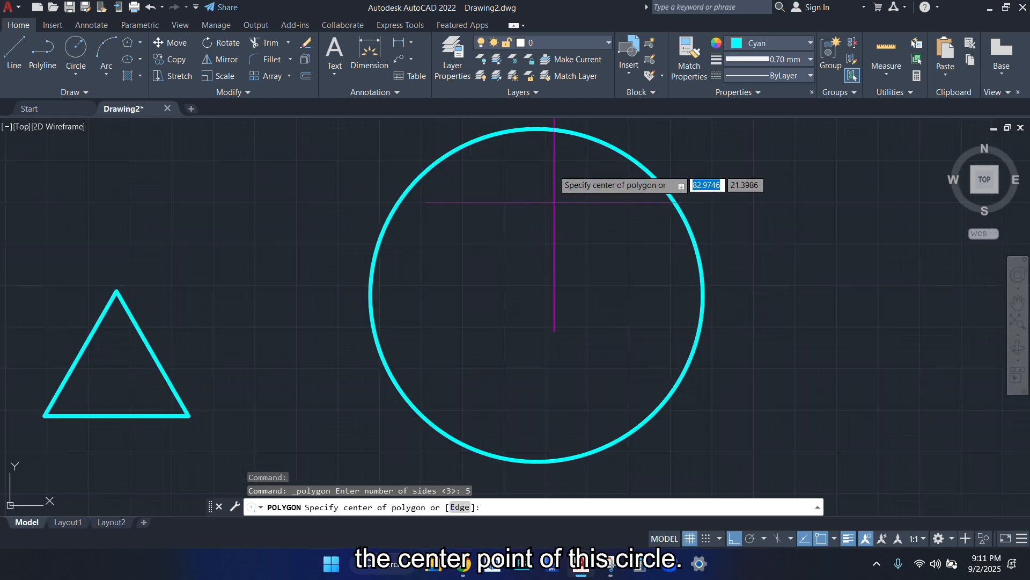
pyautogui.click(536, 294)
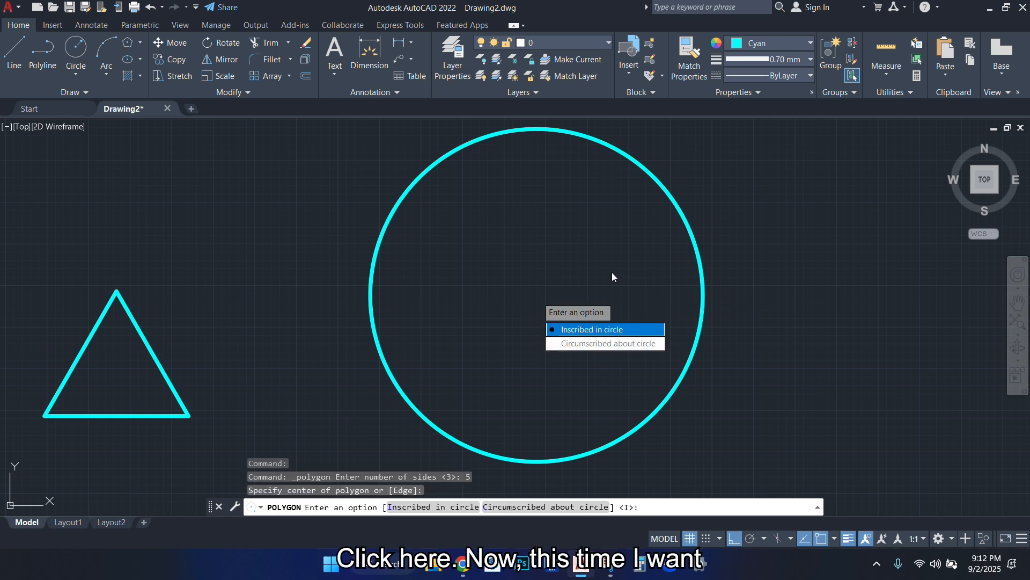
pyautogui.click(590, 330)
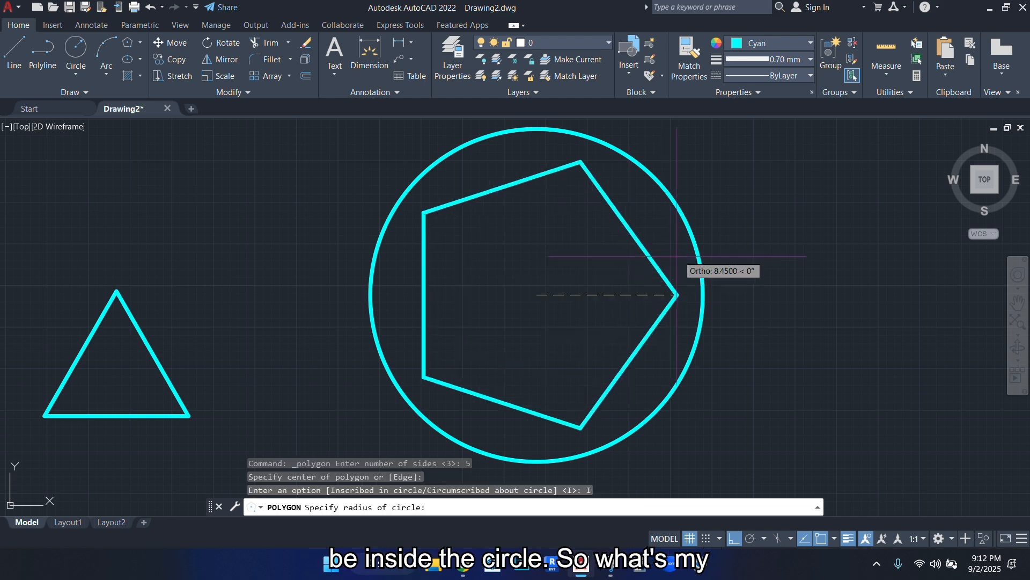
pyautogui.click(703, 295)
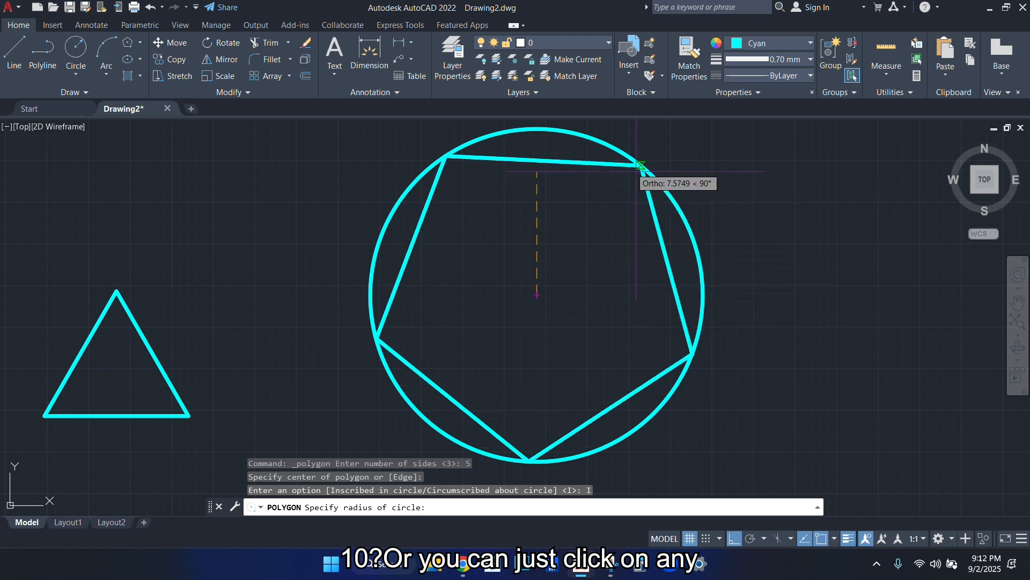
pyautogui.click(536, 128)
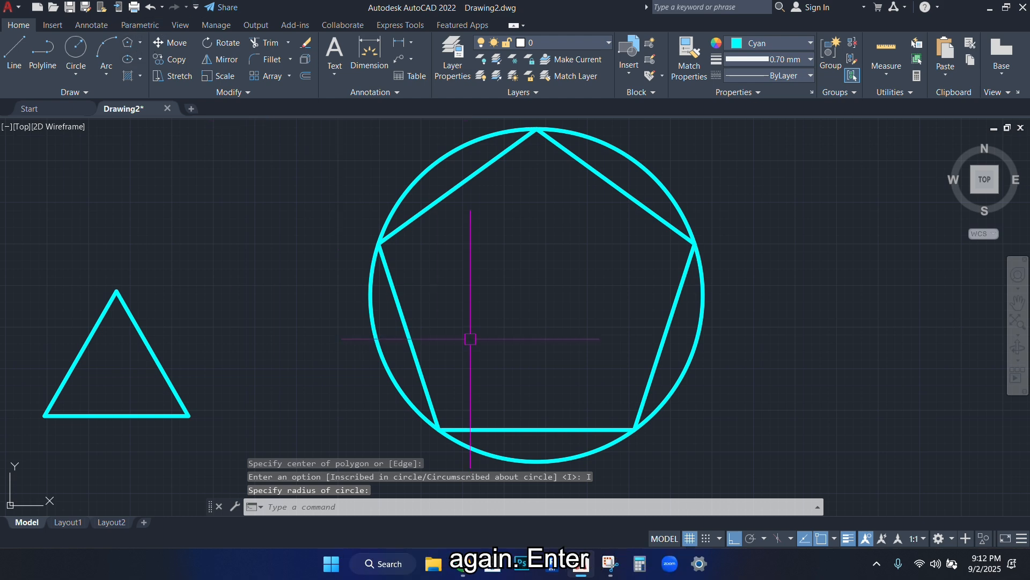
# Draw another five-sided polygon on the same center, circumscribed about a circle of radius 10
pyautogui.press('Return')
pyautogui.press('Return')
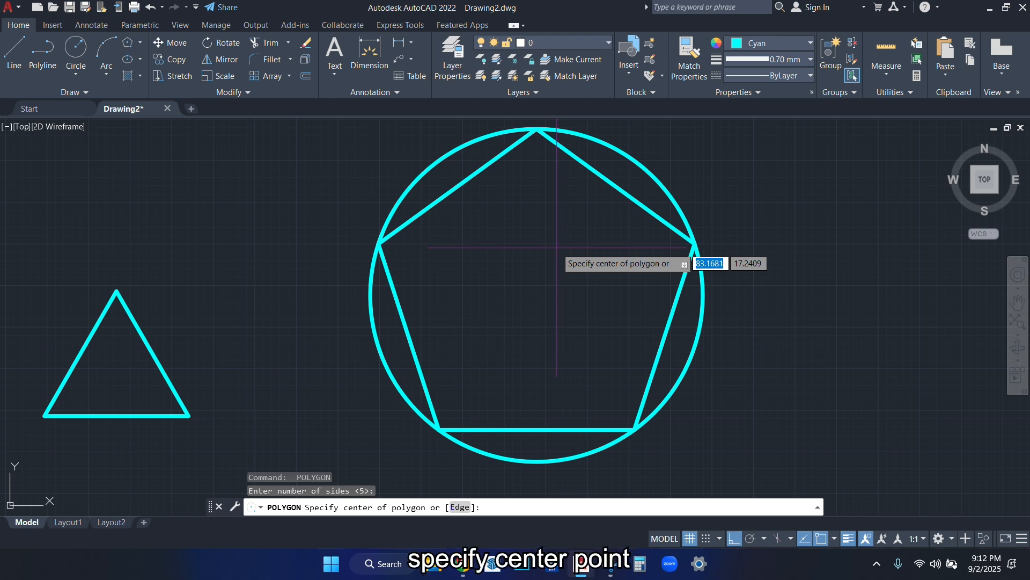
pyautogui.click(537, 295)
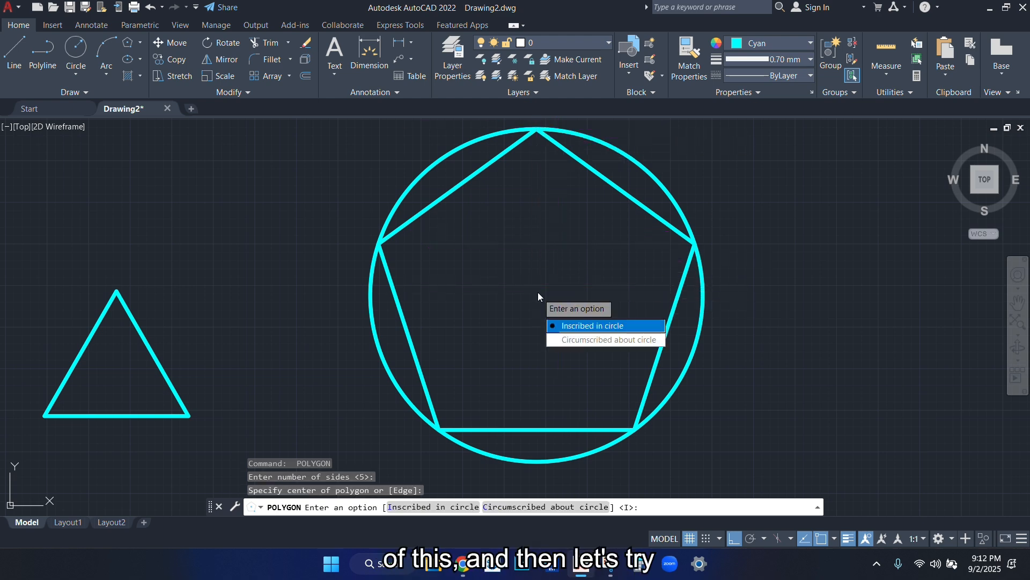
pyautogui.click(598, 341)
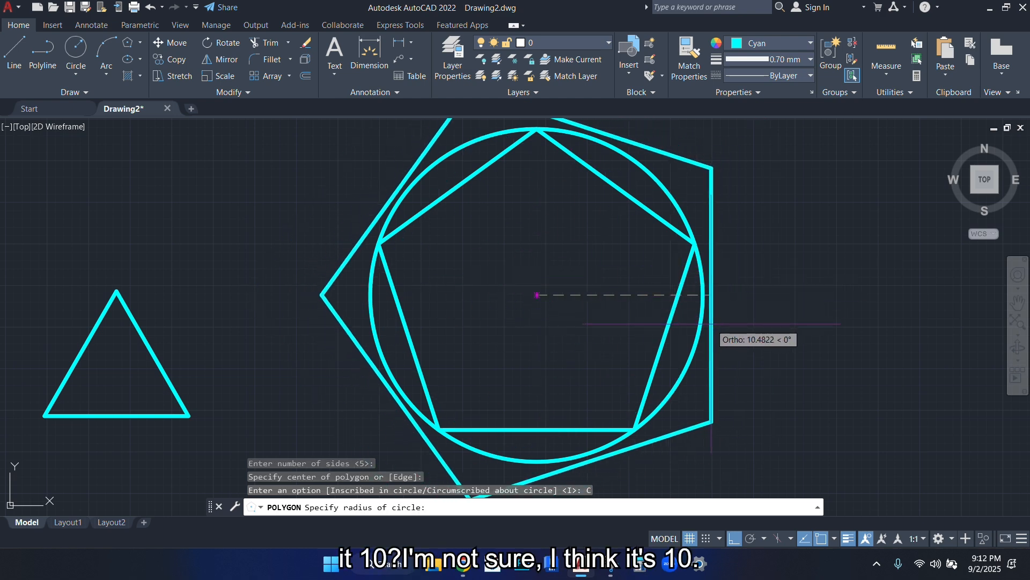
pyautogui.write('10')
pyautogui.press('Return')
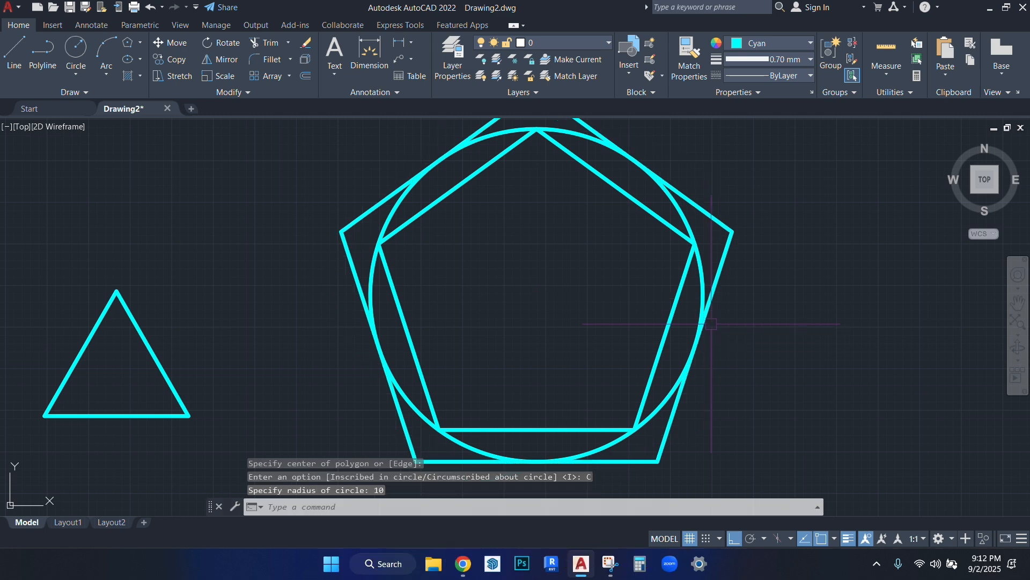
# Change the color of the circle between the two pentagons to yellow (248,215,49)
pyautogui.scroll(-5, 533, 329)
pyautogui.scroll(3, 515, 288)
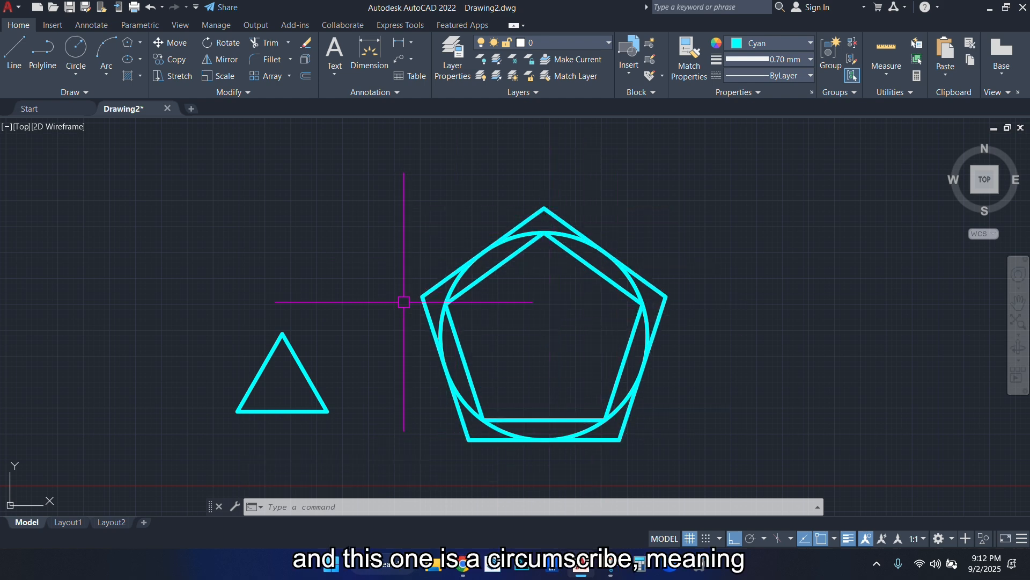
pyautogui.scroll(2, 610, 277)
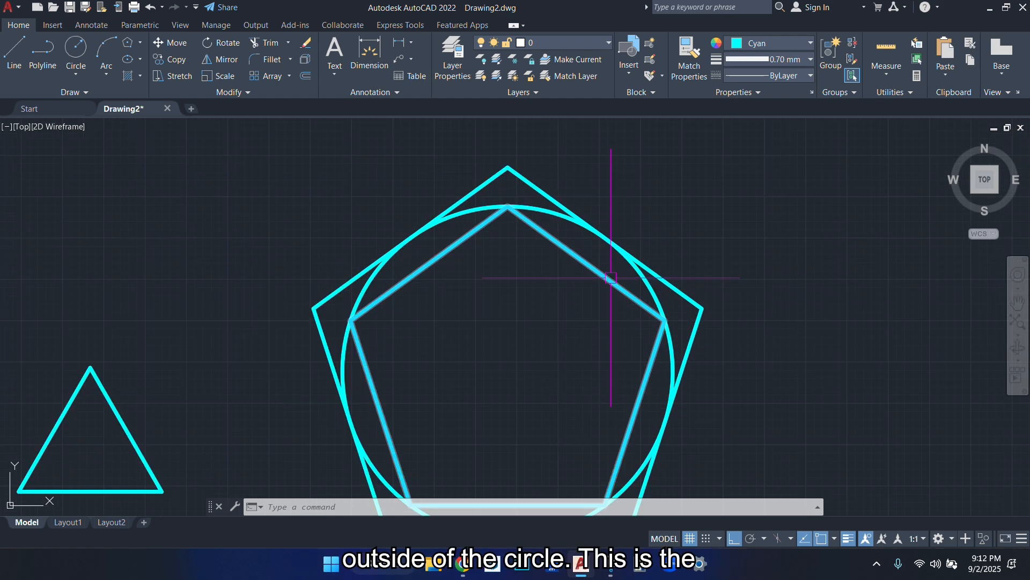
pyautogui.click(664, 301)
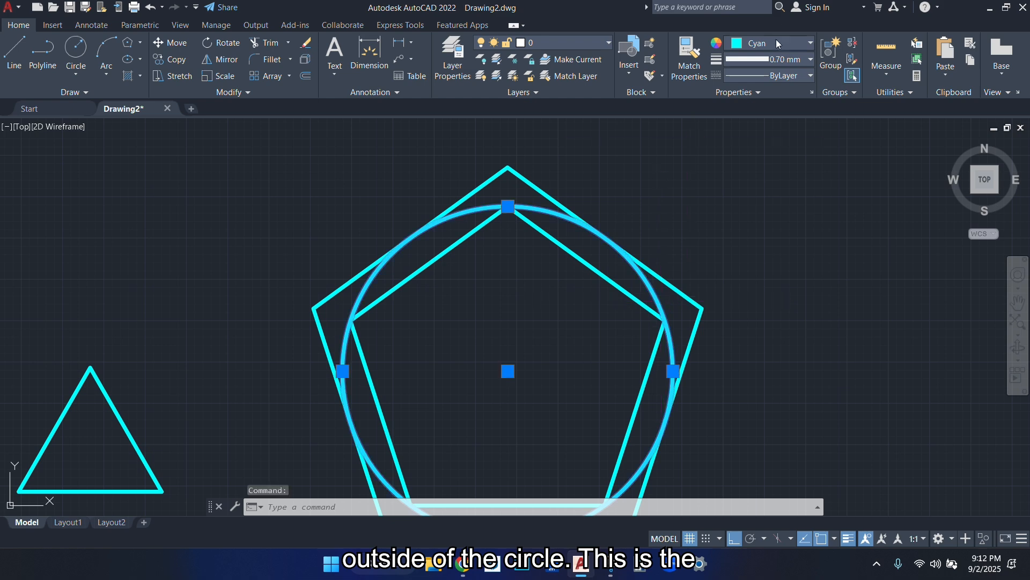
pyautogui.click(776, 43)
pyautogui.click(795, 107)
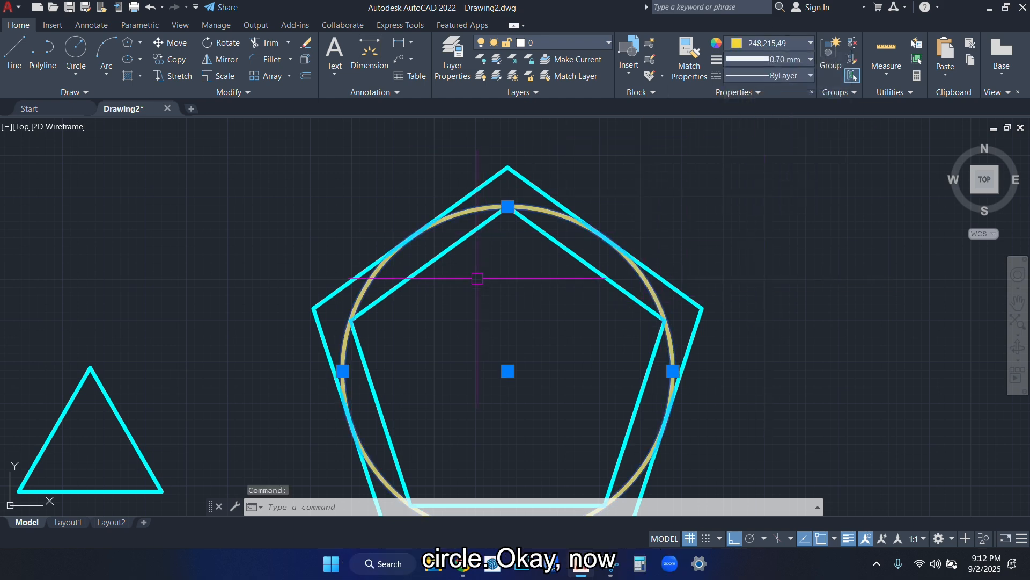
pyautogui.press('Escape')
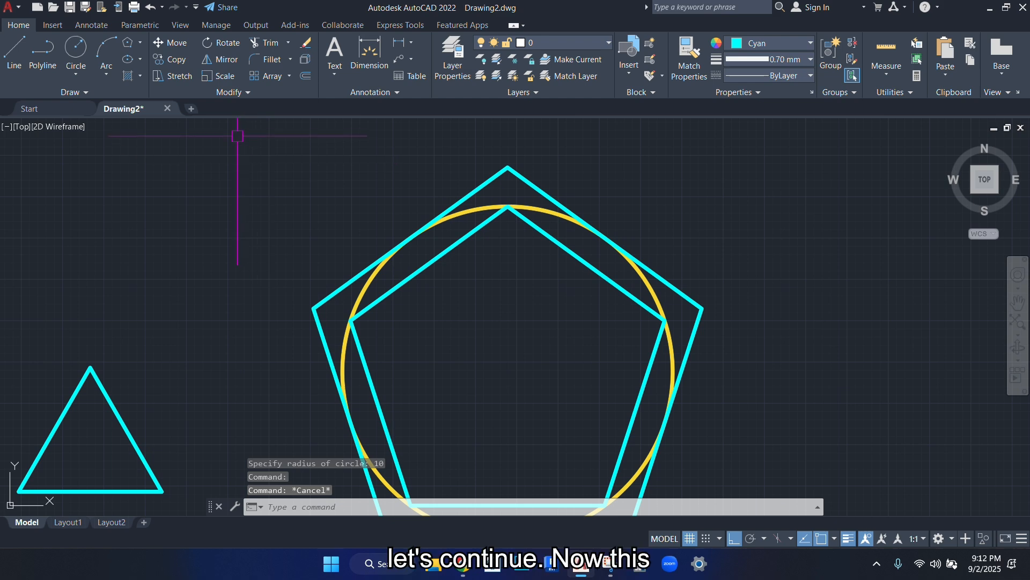
# Draw a wide horizontal ellipse above the triangle by its center, axis endpoint and other axis distance
pyautogui.click(140, 60)
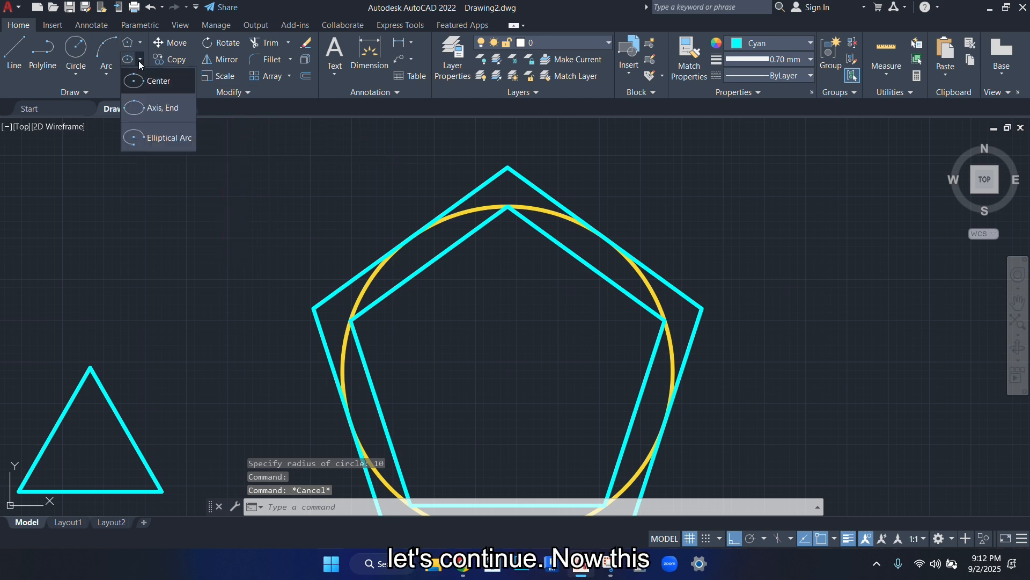
pyautogui.click(137, 86)
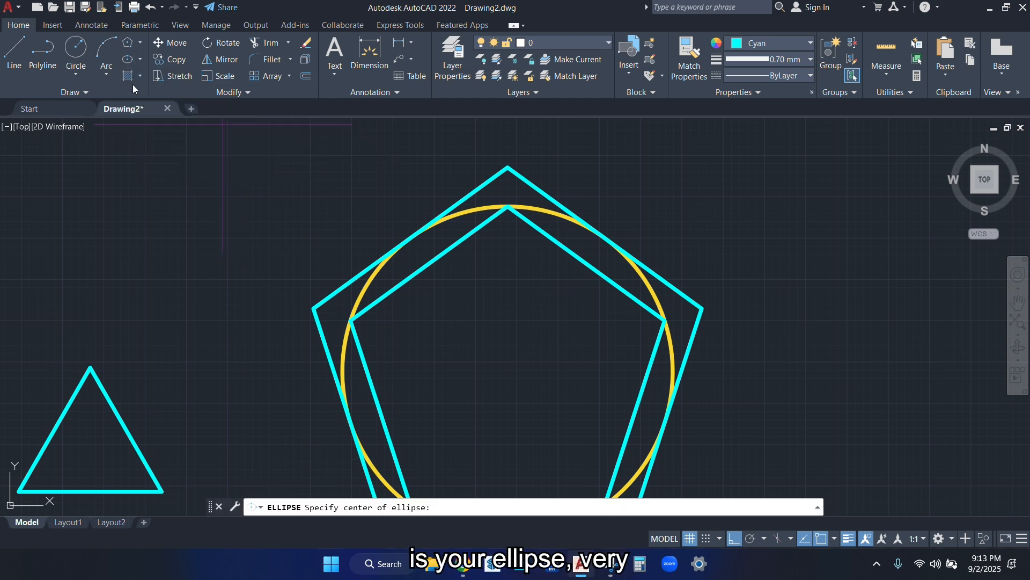
pyautogui.click(118, 230)
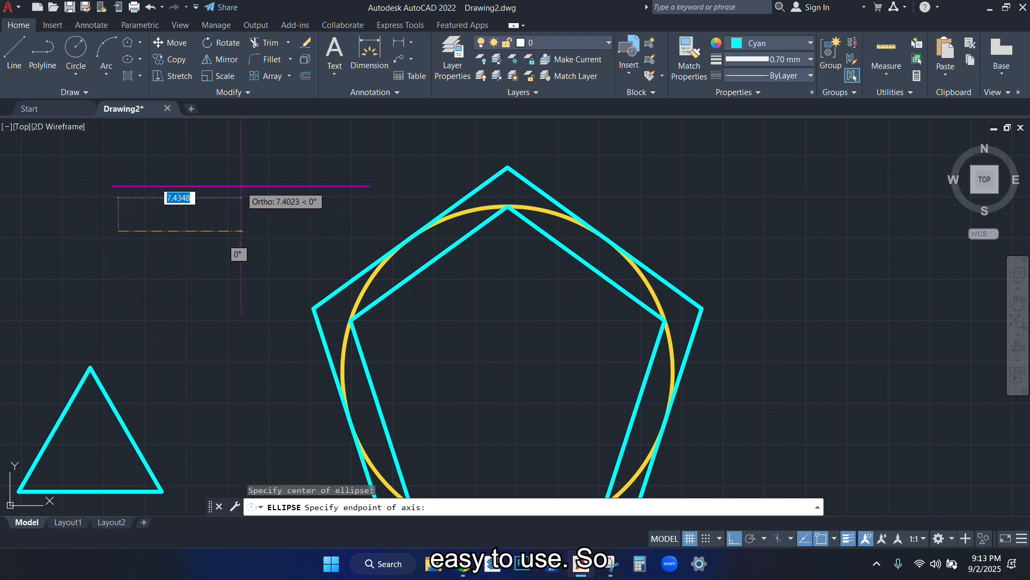
pyautogui.click(284, 218)
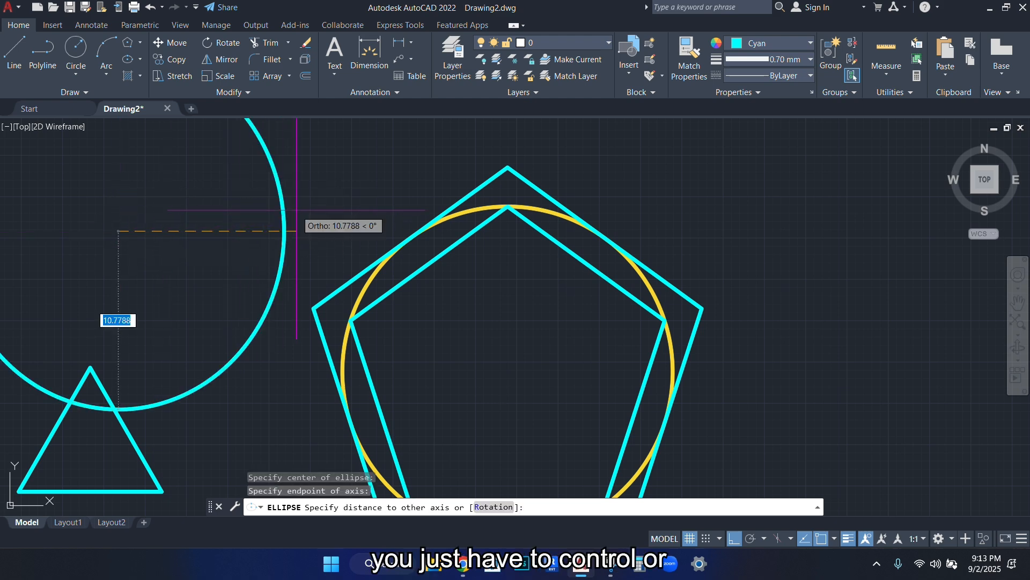
pyautogui.click(195, 253)
# Draw a smaller ellipse from the center of the existing ellipse, picking its axis endpoint and other axis distance
pyautogui.moveTo(208, 216); pyautogui.dragTo(361, 217, button='middle')
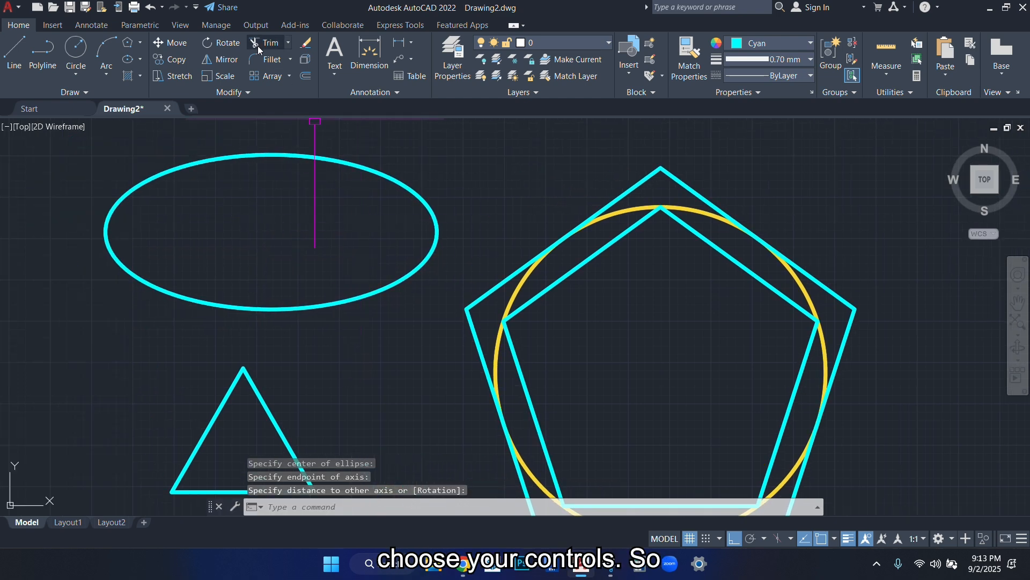
pyautogui.click(129, 60)
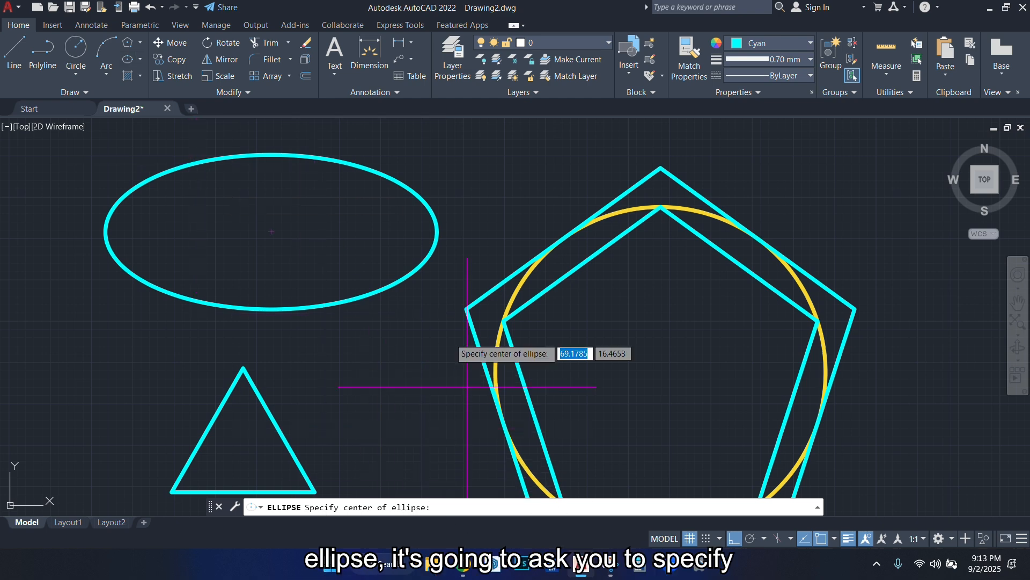
pyautogui.click(271, 232)
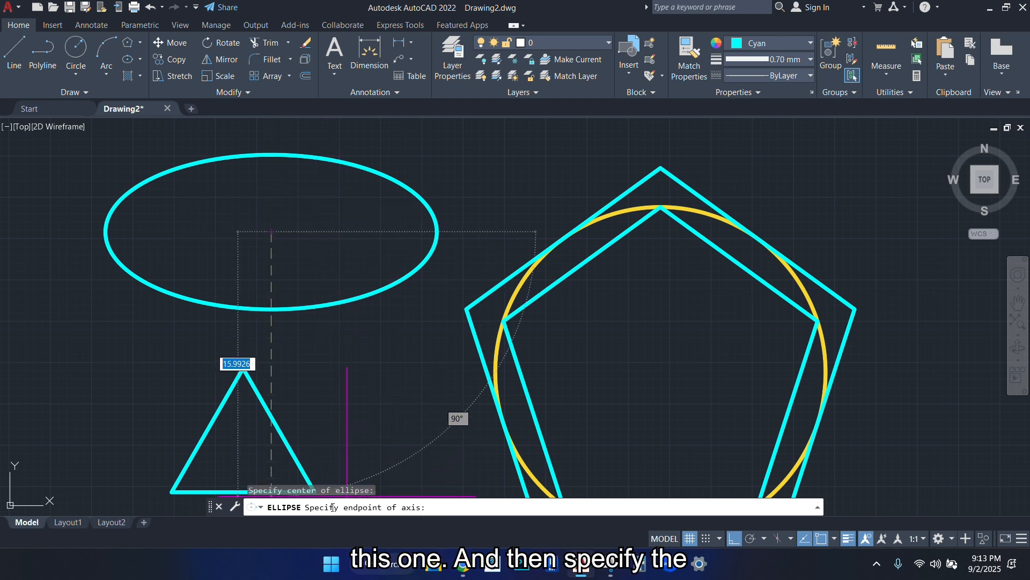
pyautogui.click(337, 232)
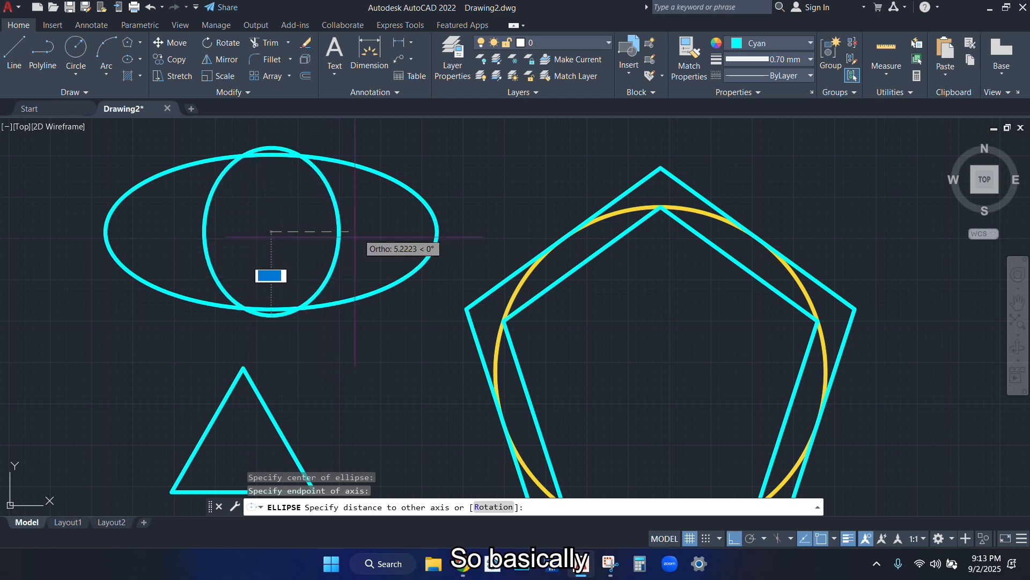
pyautogui.click(337, 275)
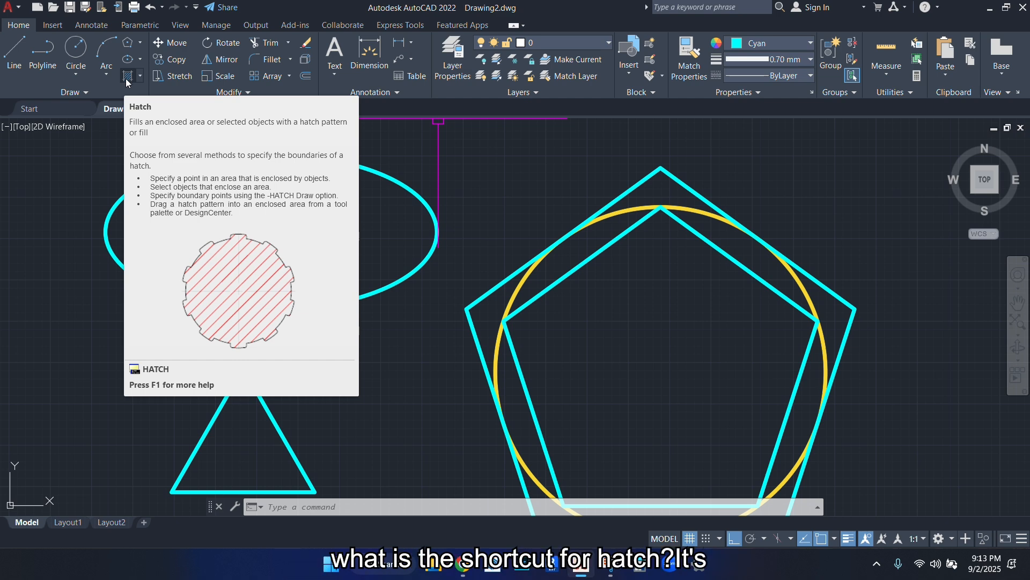
# Hatch the inside of the smaller ellipse with the ANSI31 pattern at scale 1
pyautogui.write('h')
pyautogui.press('Return')
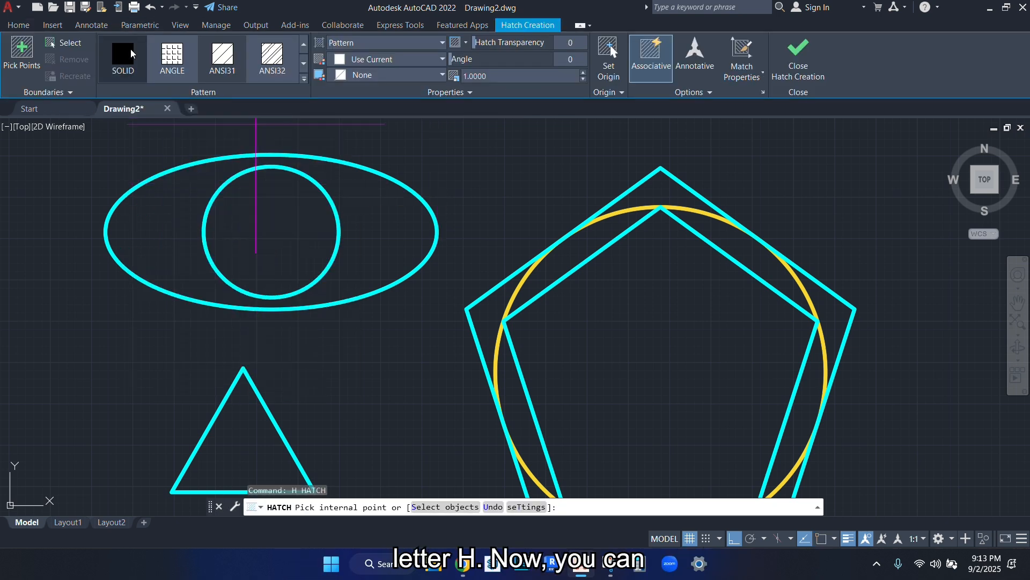
pyautogui.click(127, 56)
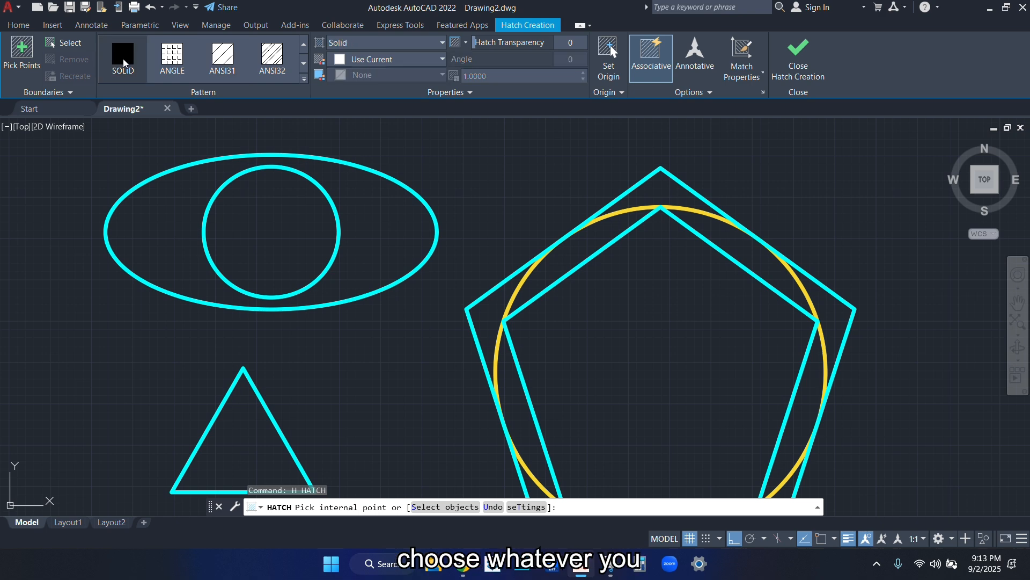
pyautogui.click(230, 64)
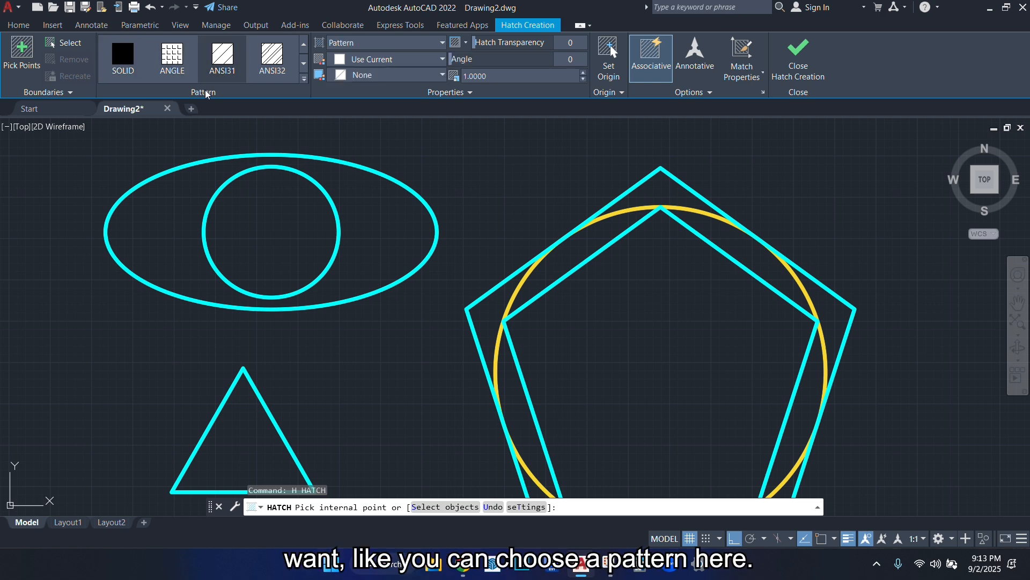
pyautogui.click(304, 78)
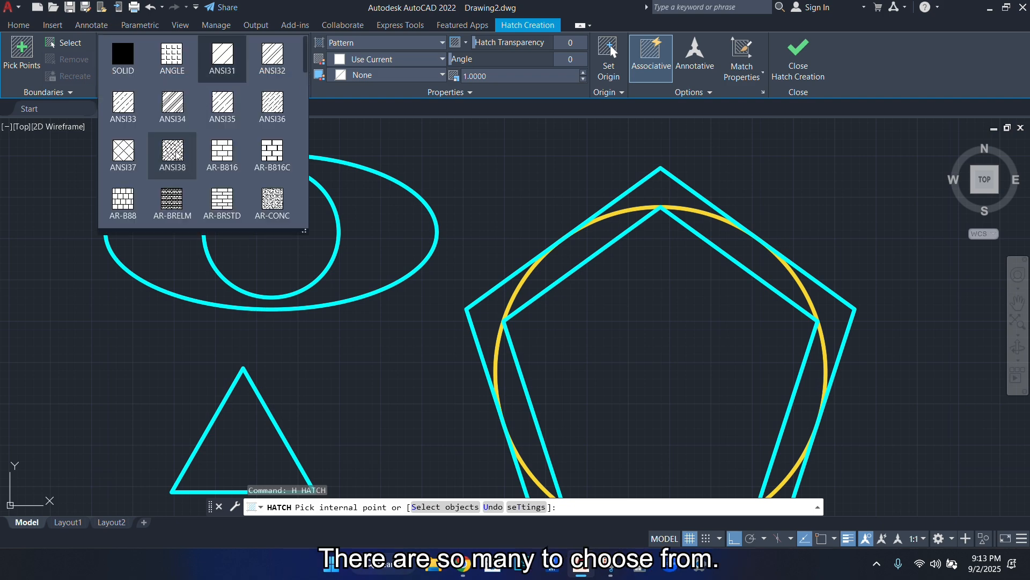
pyautogui.scroll(-3, 181, 128)
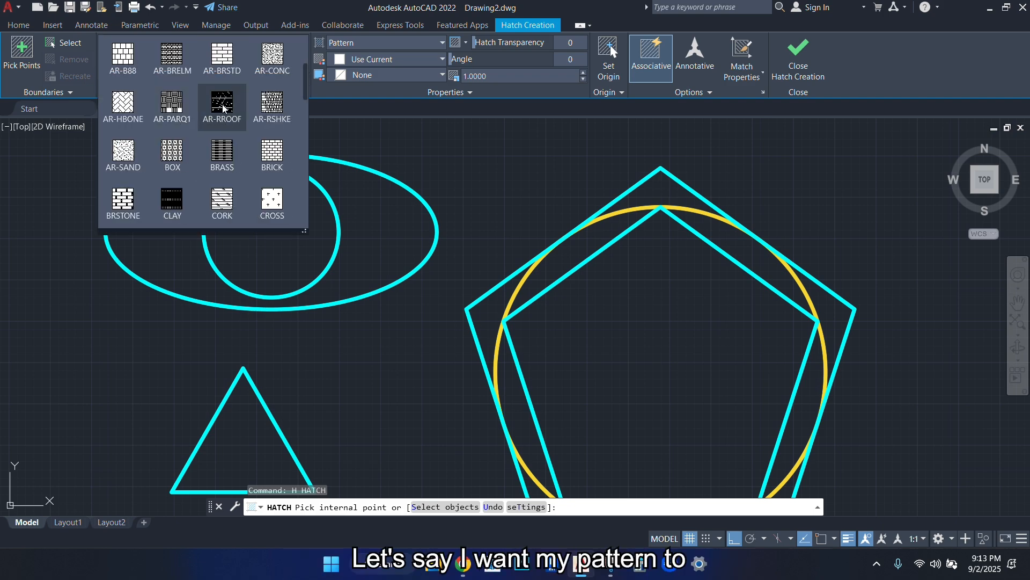
pyautogui.scroll(-8, 224, 121)
pyautogui.scroll(11, 224, 120)
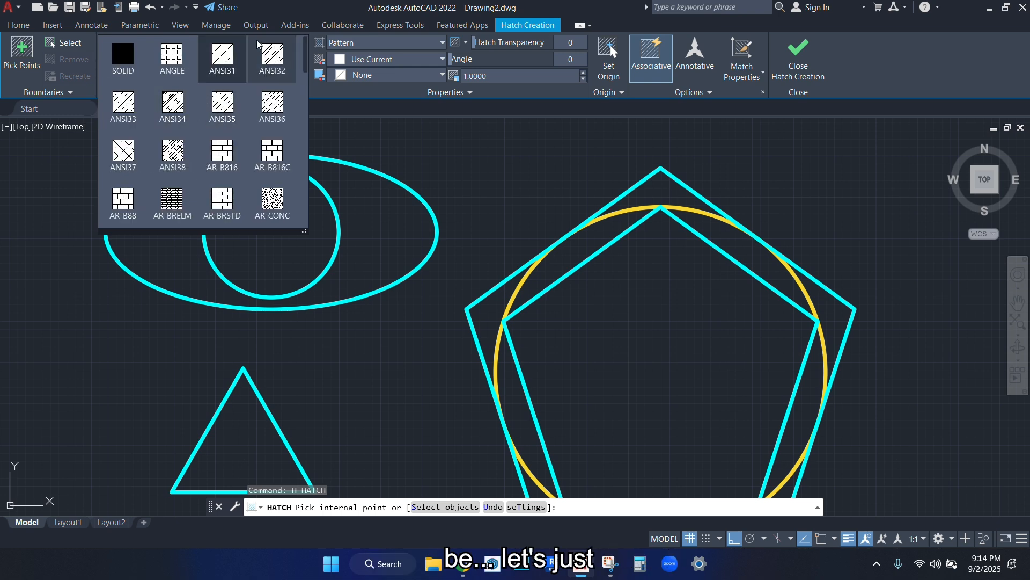
pyautogui.click(224, 152)
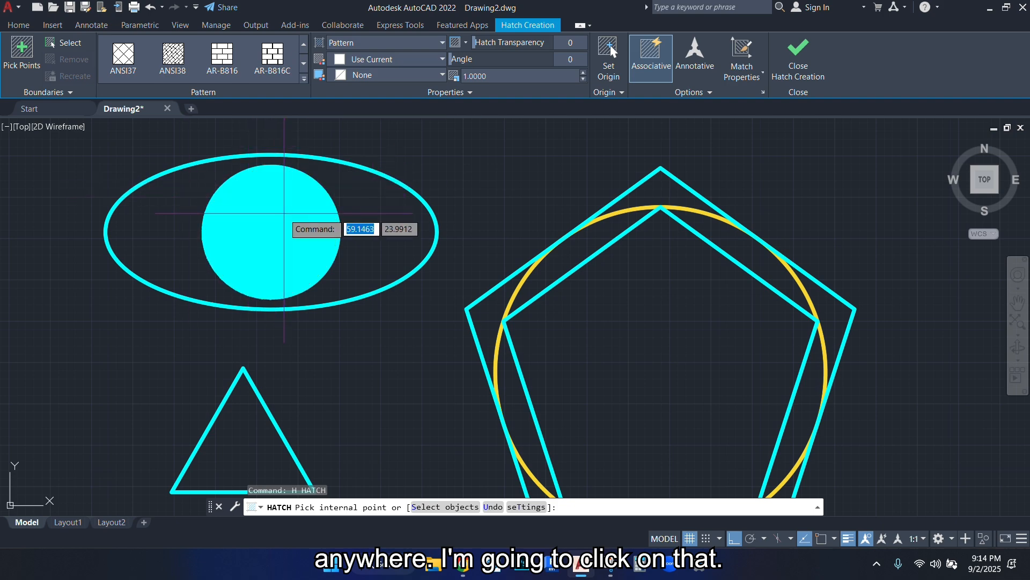
pyautogui.click(309, 206)
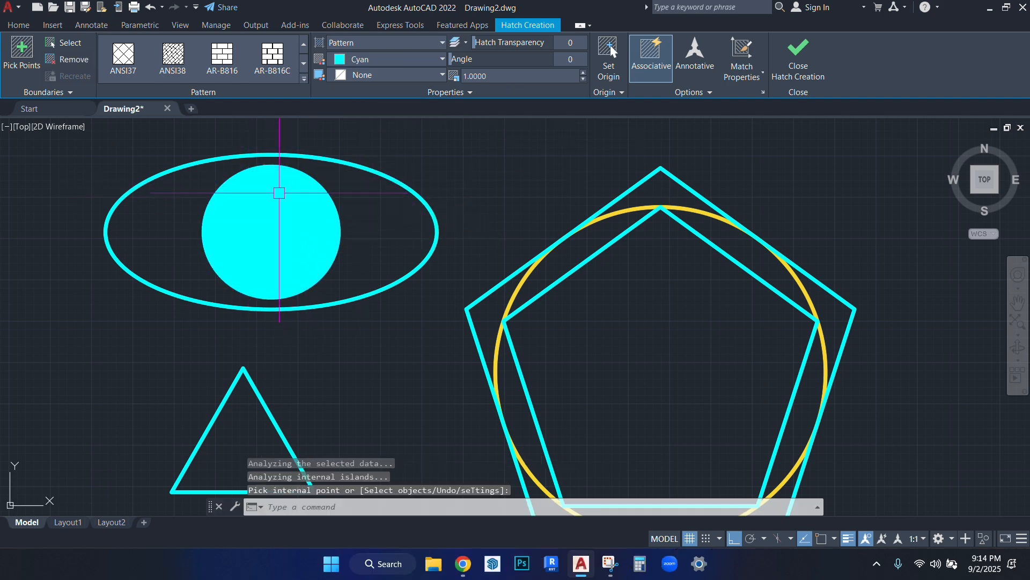
pyautogui.press('Return')
# Select the new hatch and turn off the lineweight display to show its pattern lines thin
pyautogui.click(269, 225)
pyautogui.scroll(6, 255, 213)
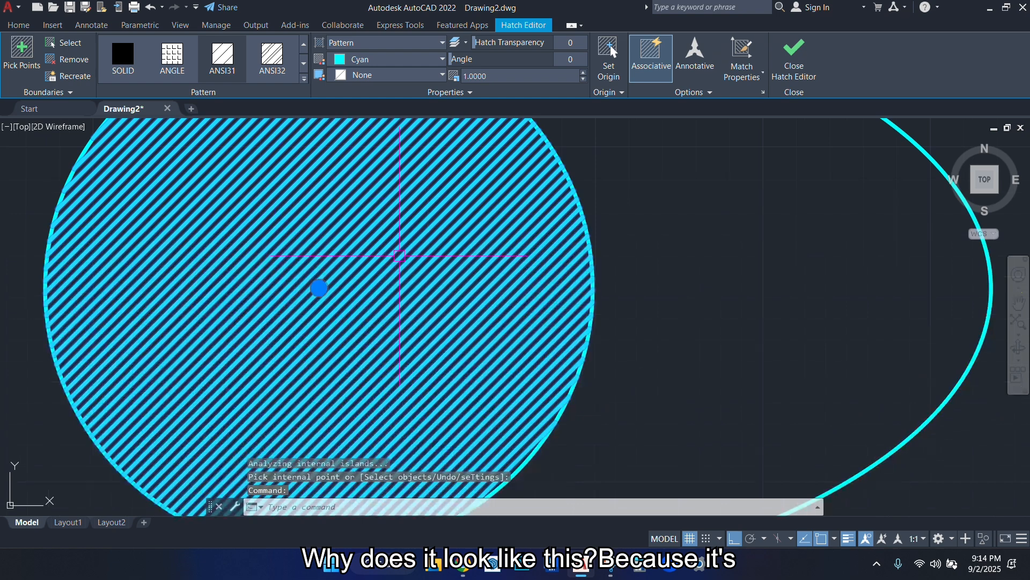
pyautogui.scroll(-4, 329, 285)
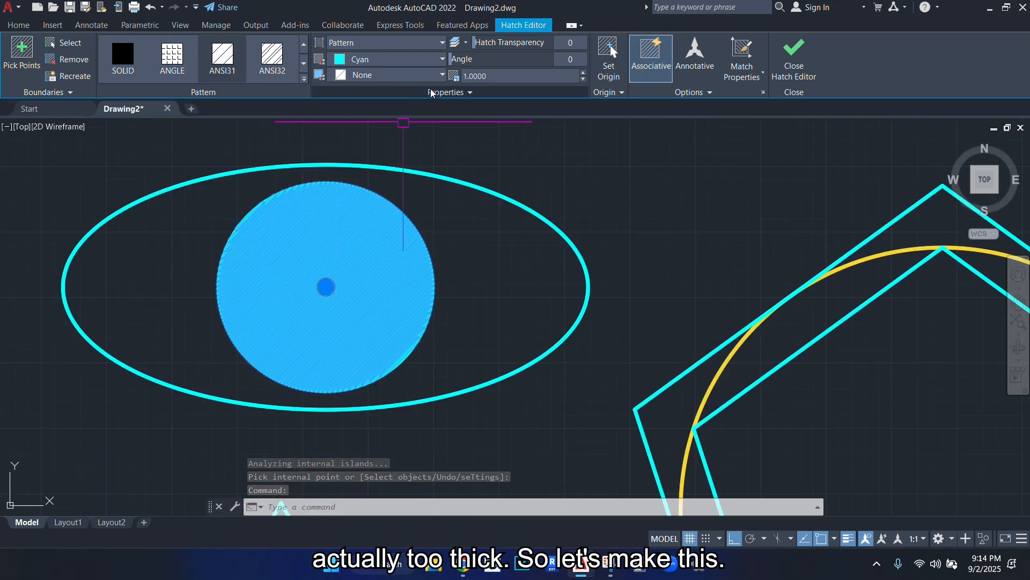
pyautogui.click(848, 539)
pyautogui.scroll(4, 256, 295)
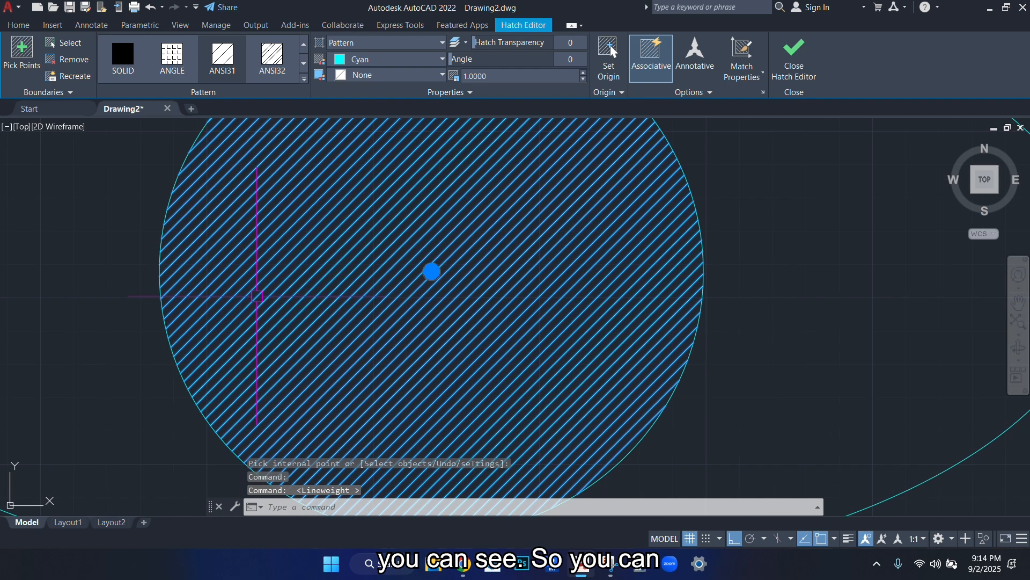
pyautogui.scroll(-2, 408, 291)
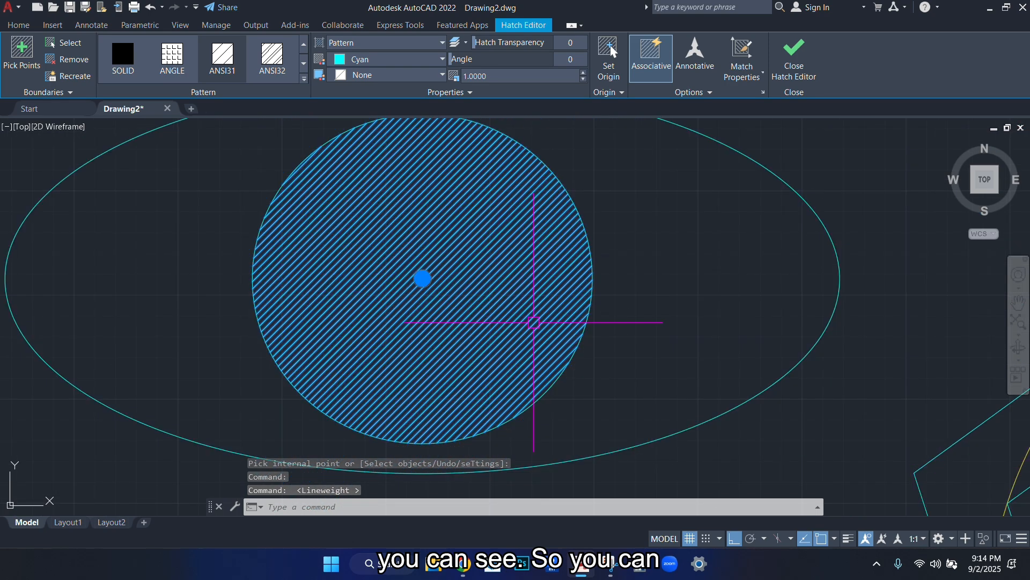
# Change the selected hatch in the smaller ellipse from a pattern to a solid fill
pyautogui.click(123, 54)
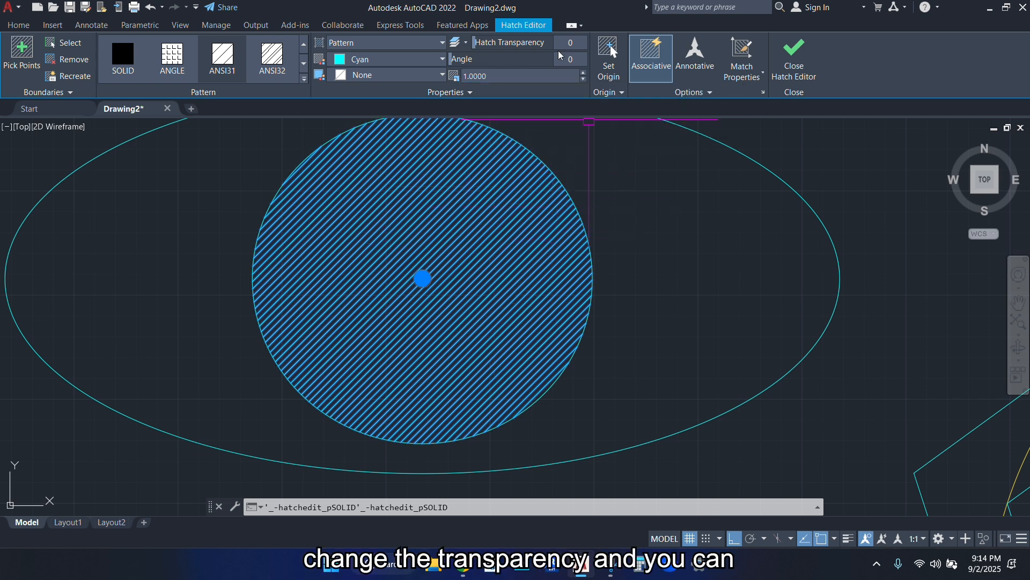
pyautogui.click(374, 47)
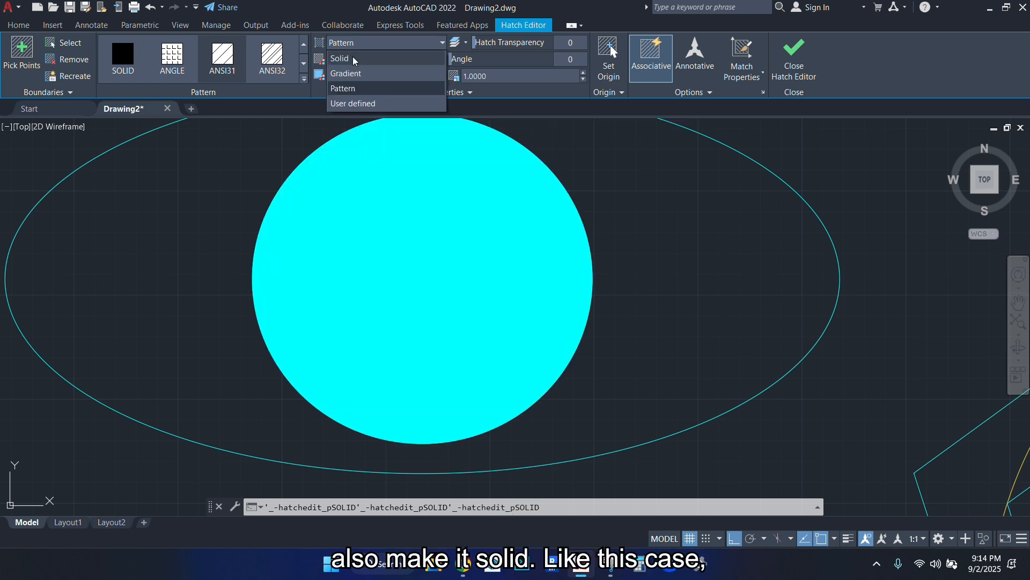
pyautogui.click(354, 59)
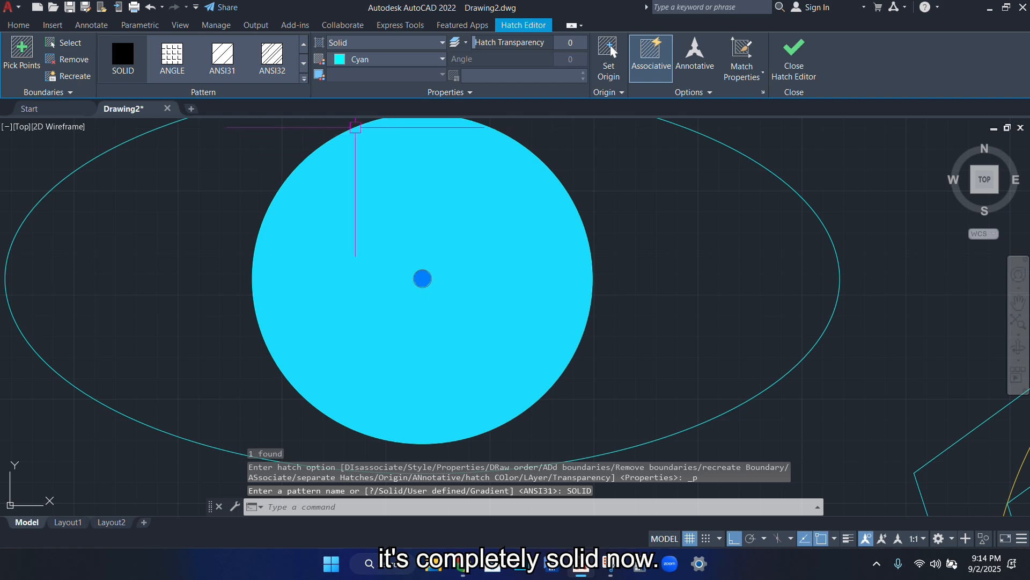
# Turn the lineweight display back on and deselect the hatch
pyautogui.click(848, 539)
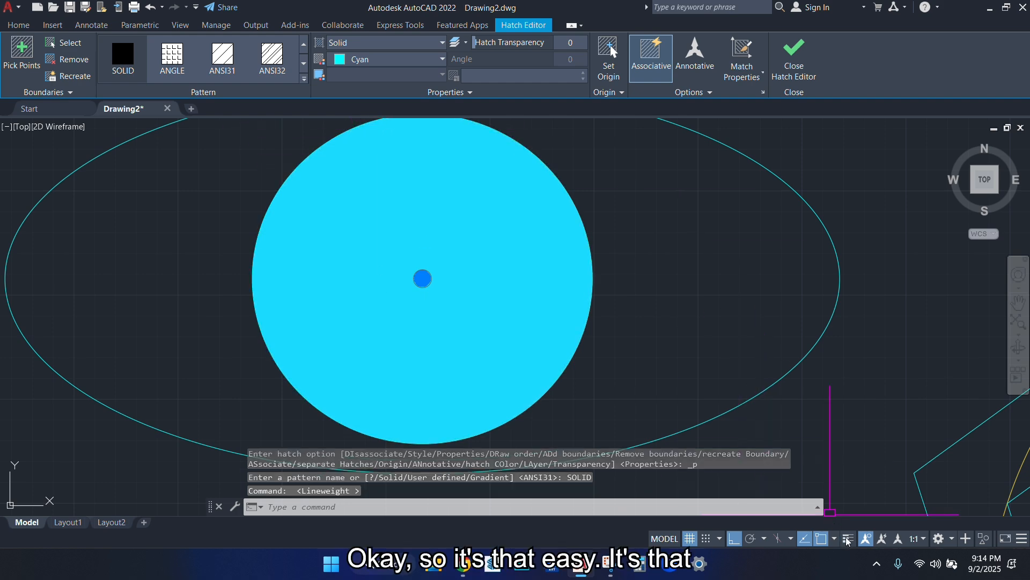
pyautogui.click(860, 148)
pyautogui.press('Escape')
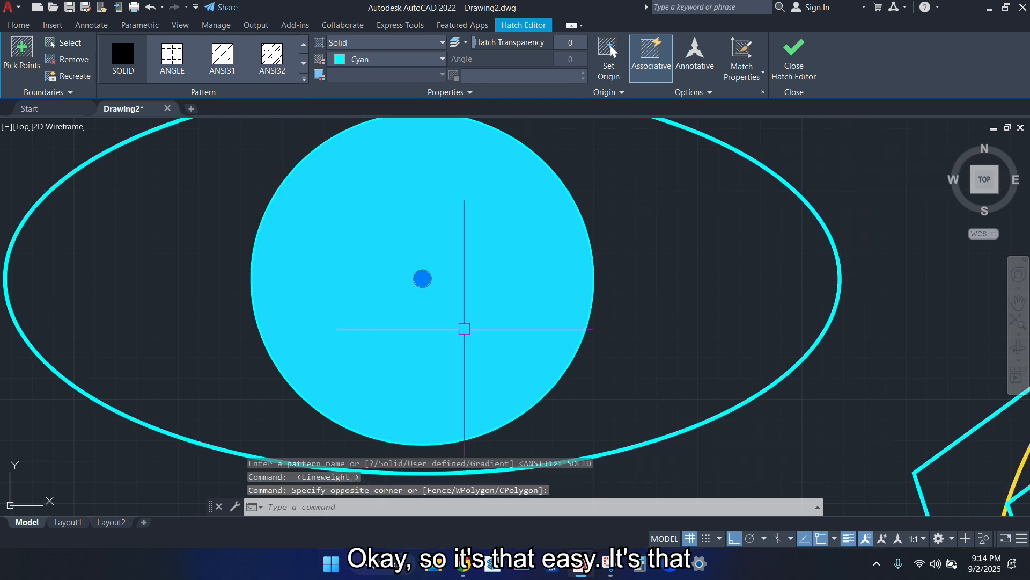
pyautogui.scroll(-5, 364, 385)
pyautogui.press('Escape')
pyautogui.scroll(3, 359, 408)
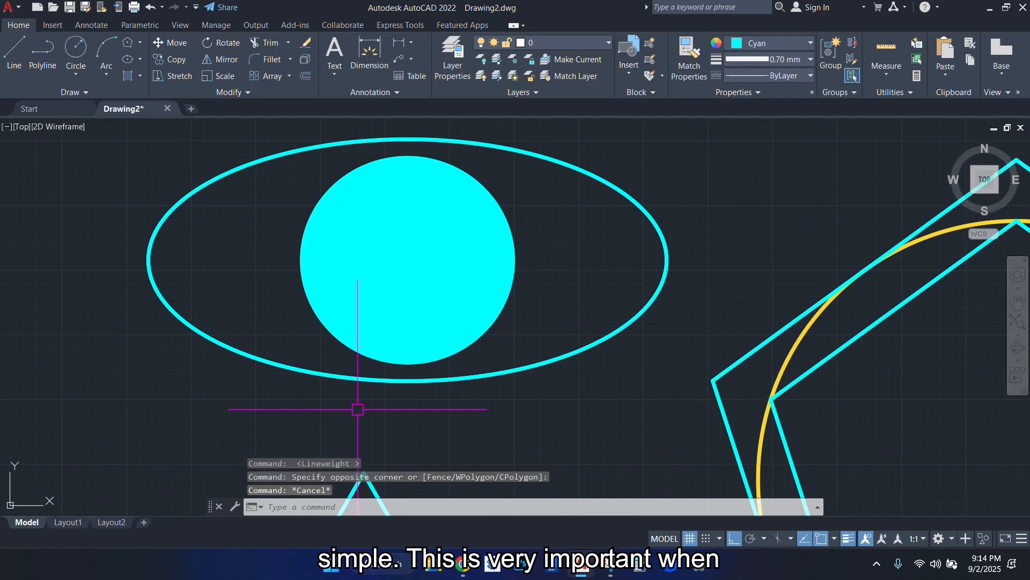
# Turn off the drawing grid and bring the ellipses, triangle and pentagons into view
pyautogui.click(691, 539)
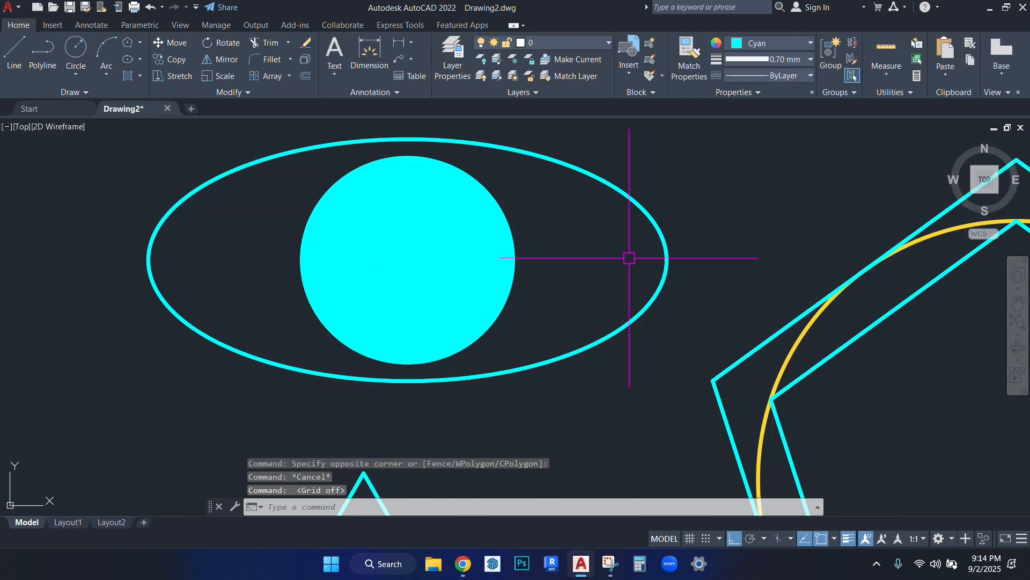
pyautogui.scroll(-5, 488, 225)
pyautogui.moveTo(411, 247); pyautogui.dragTo(435, 286, button='middle')
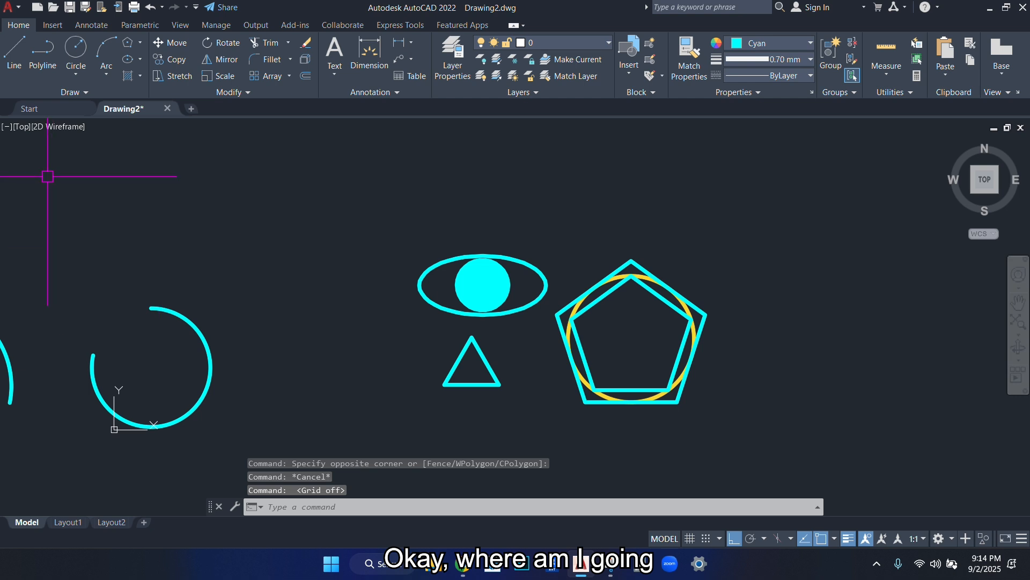
pyautogui.click(86, 93)
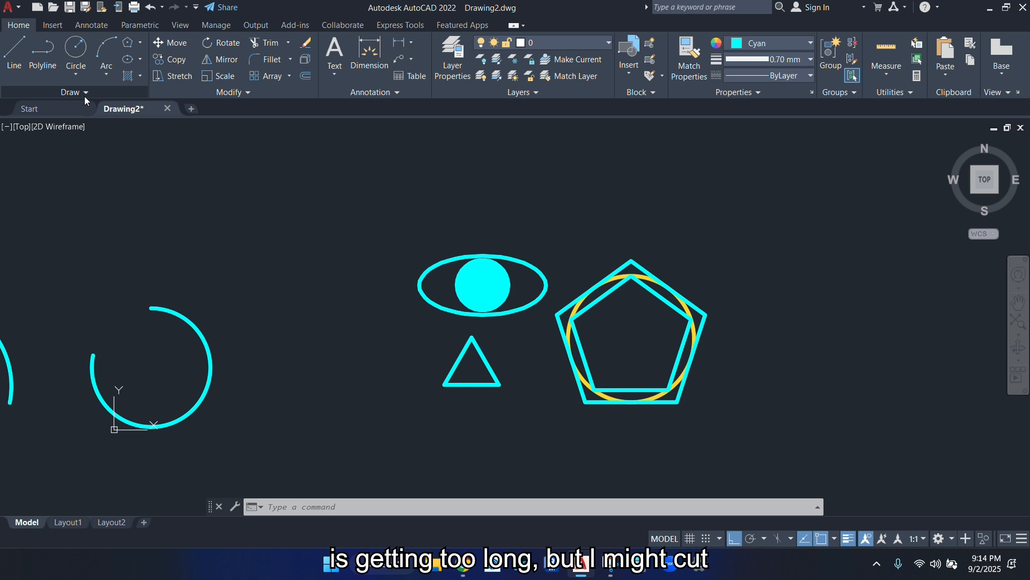
pyautogui.click(84, 96)
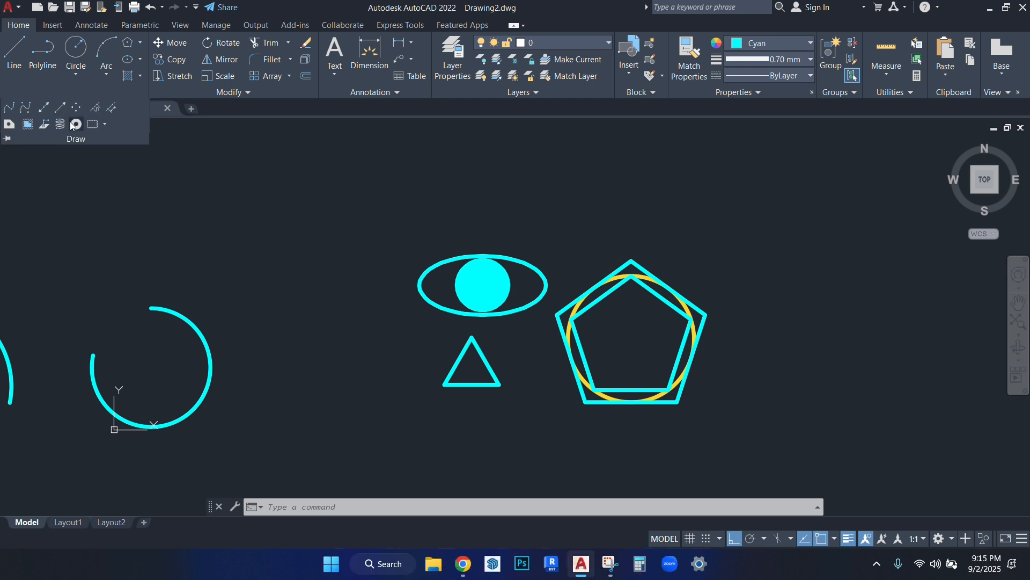
pyautogui.click(9, 111)
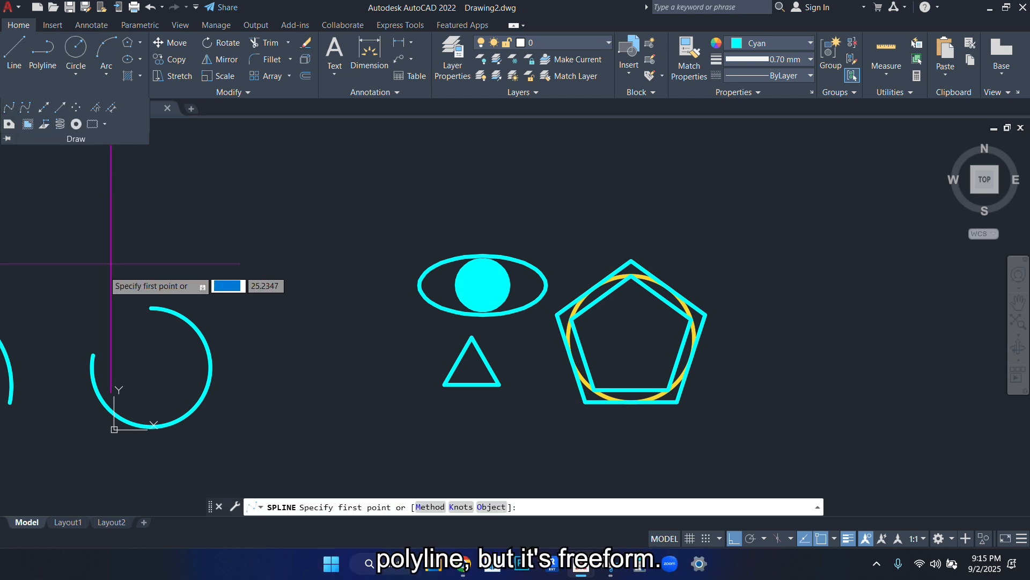
pyautogui.click(82, 277)
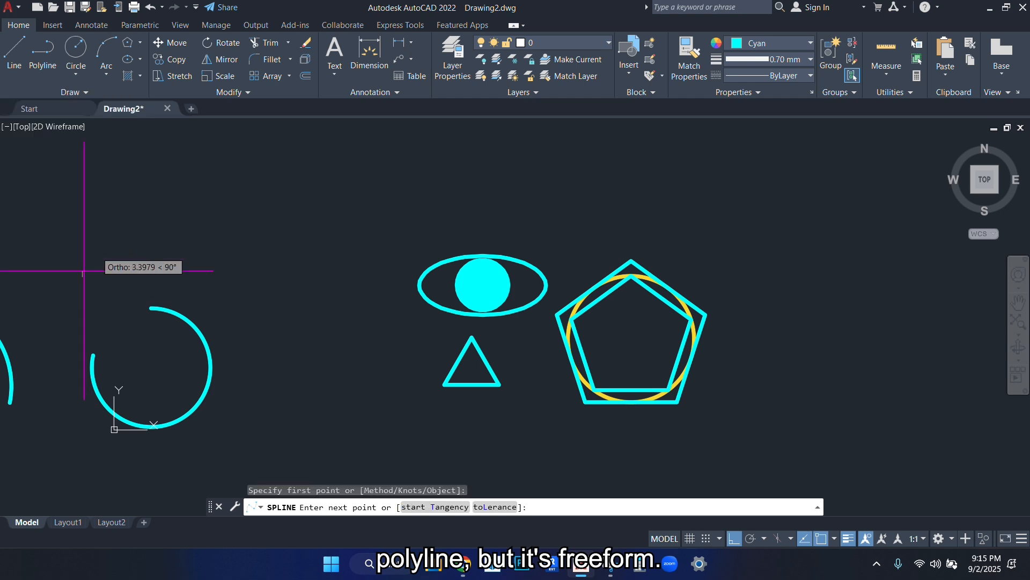
# Draw a closed control-vertex spline through stepped horizontal and vertical vertices in the empty area above the arc and ellipses
pyautogui.click(83, 94)
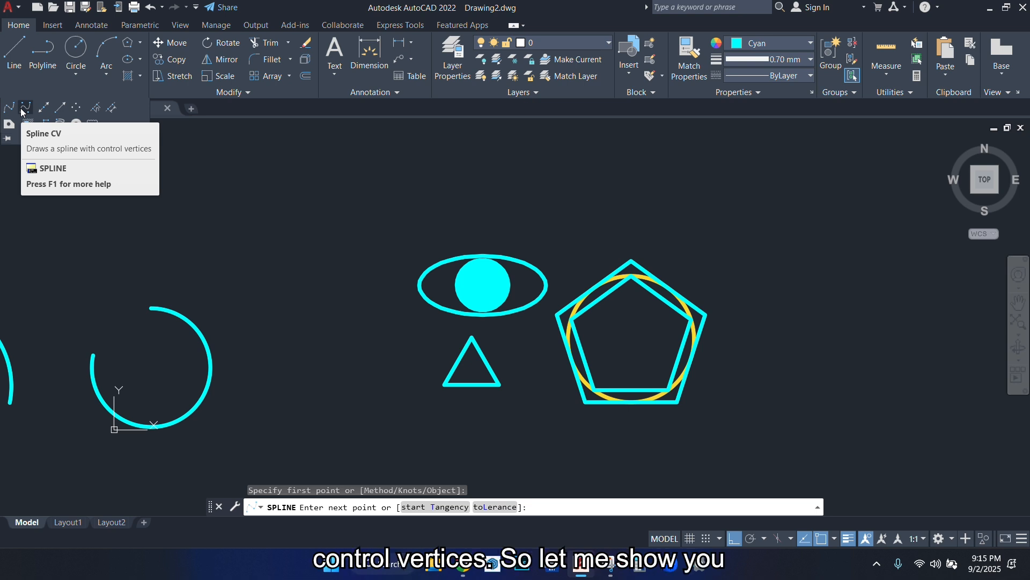
pyautogui.click(21, 111)
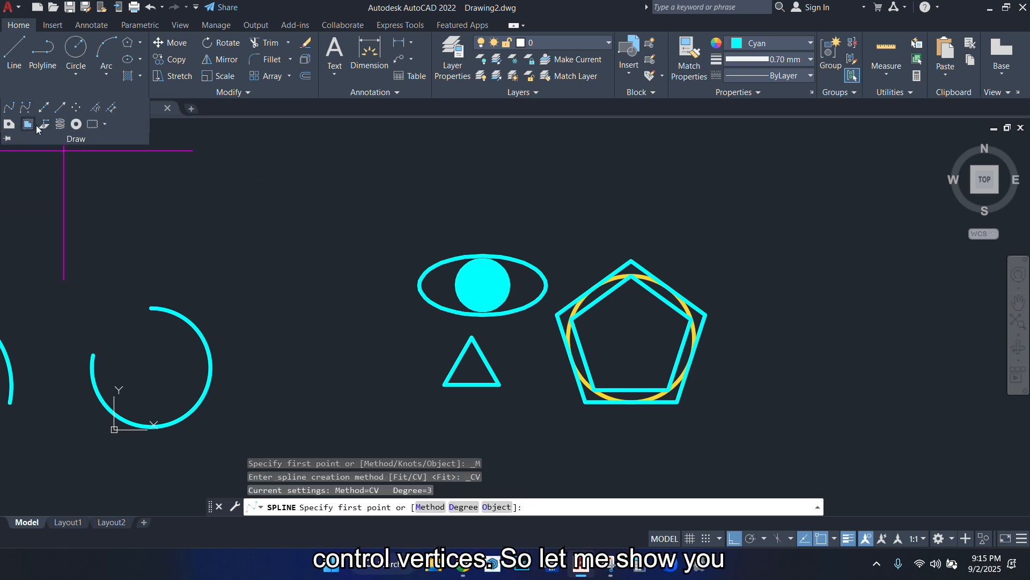
pyautogui.click(44, 226)
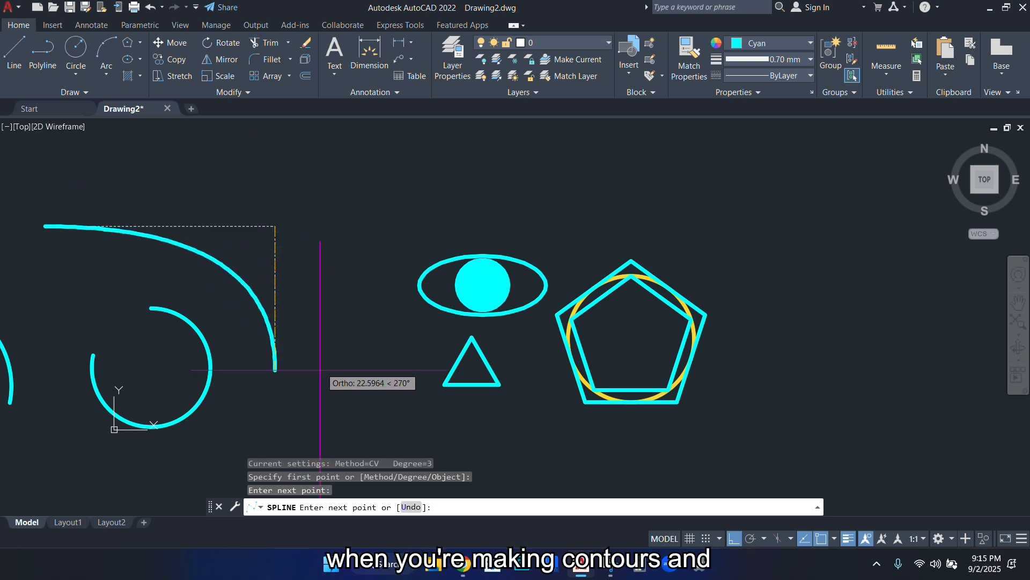
pyautogui.moveTo(295, 153); pyautogui.dragTo(306, 234, button='middle')
pyautogui.click(286, 190)
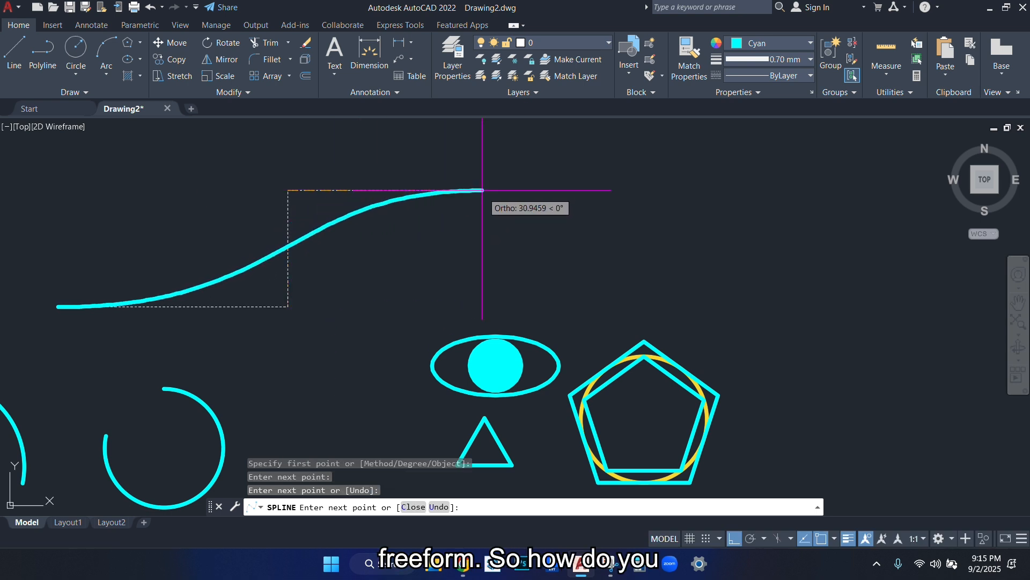
pyautogui.click(497, 207)
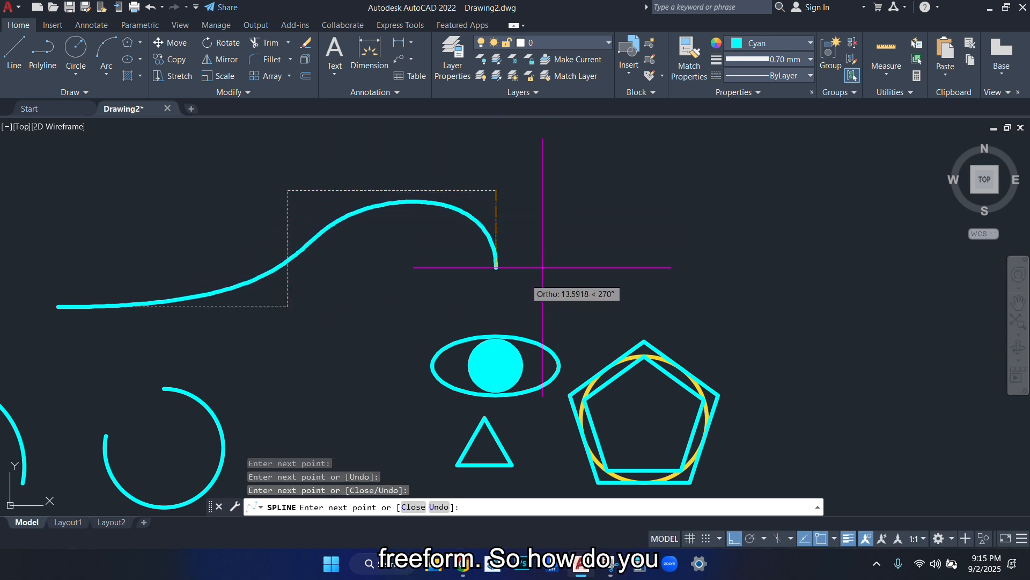
pyautogui.click(496, 286)
pyautogui.click(413, 507)
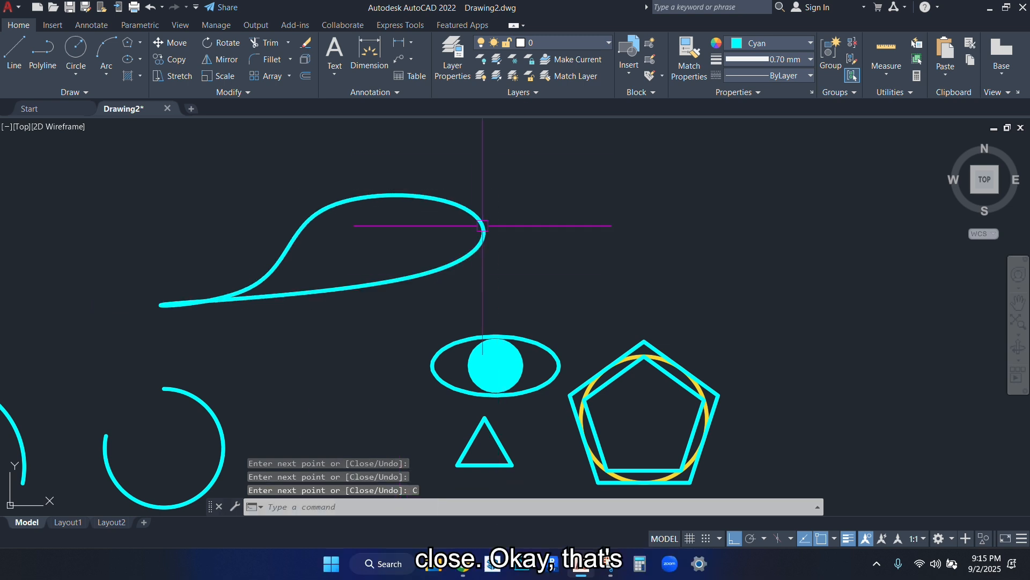
# Draw an open wavy fit-point spline through four points above the pentagons, with ortho mode off and a picked end tangent
pyautogui.click(68, 93)
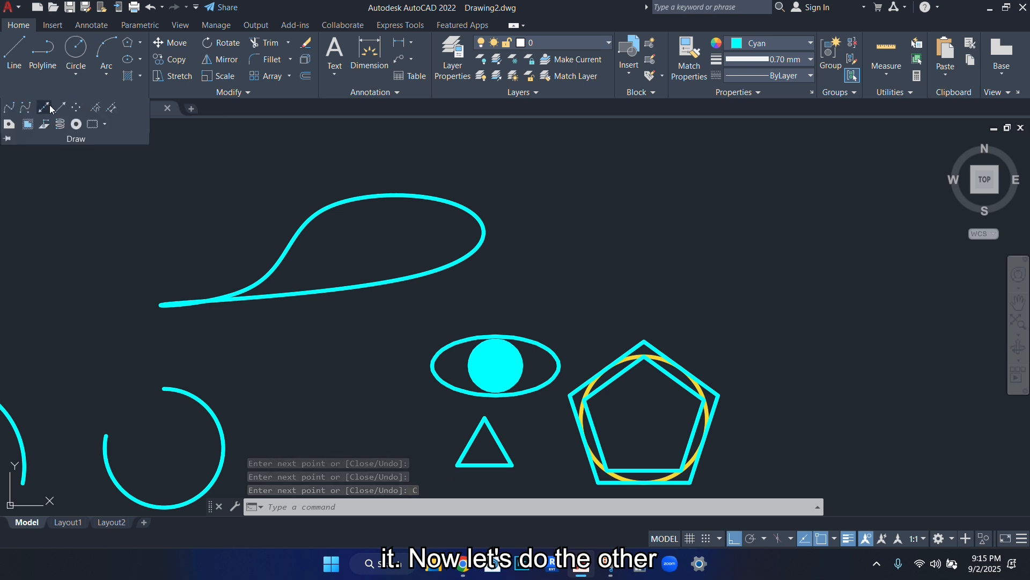
pyautogui.click(8, 109)
pyautogui.moveTo(371, 263); pyautogui.dragTo(238, 249, button='middle')
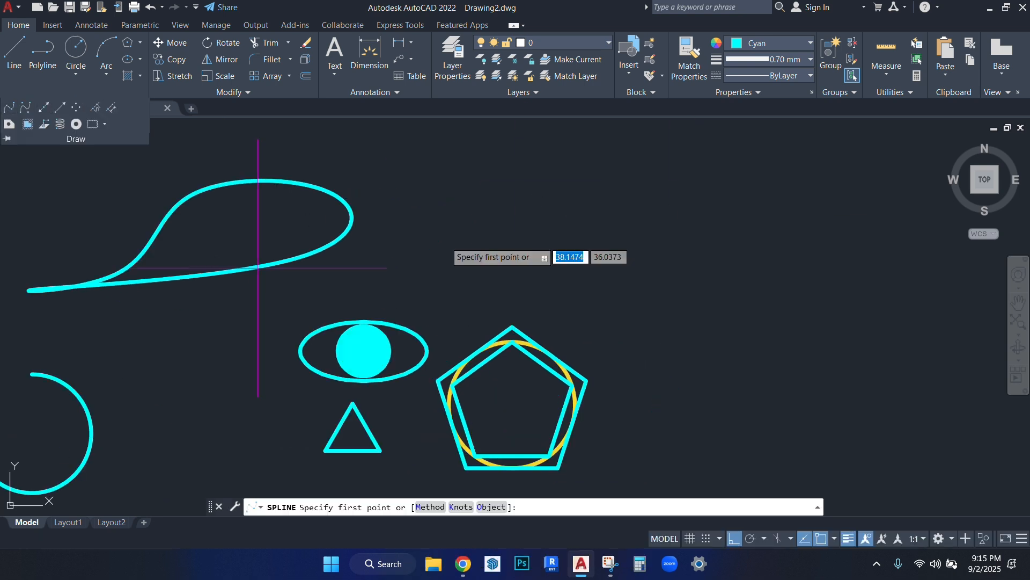
pyautogui.click(543, 195)
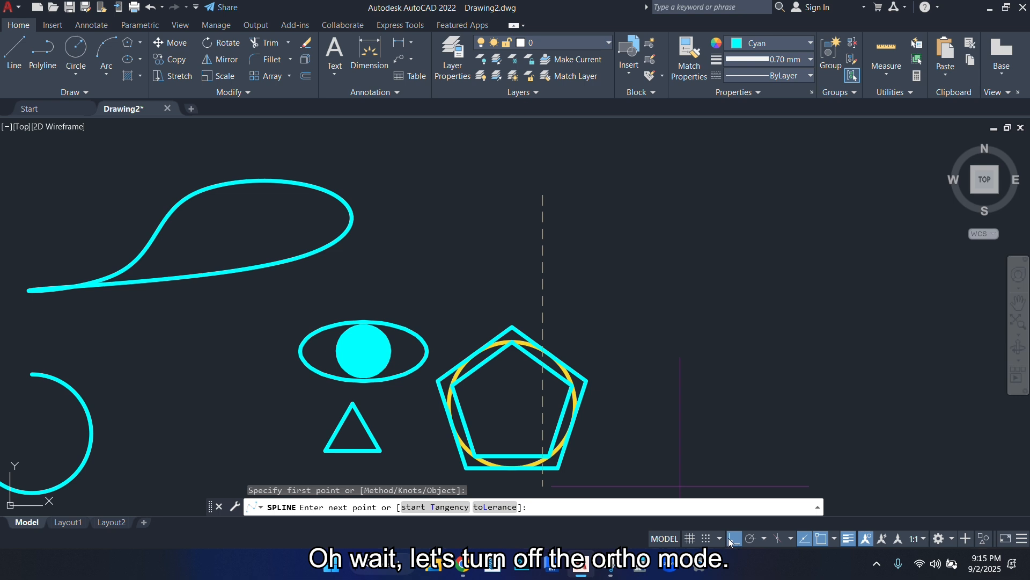
pyautogui.press('F8')
pyautogui.click(666, 167)
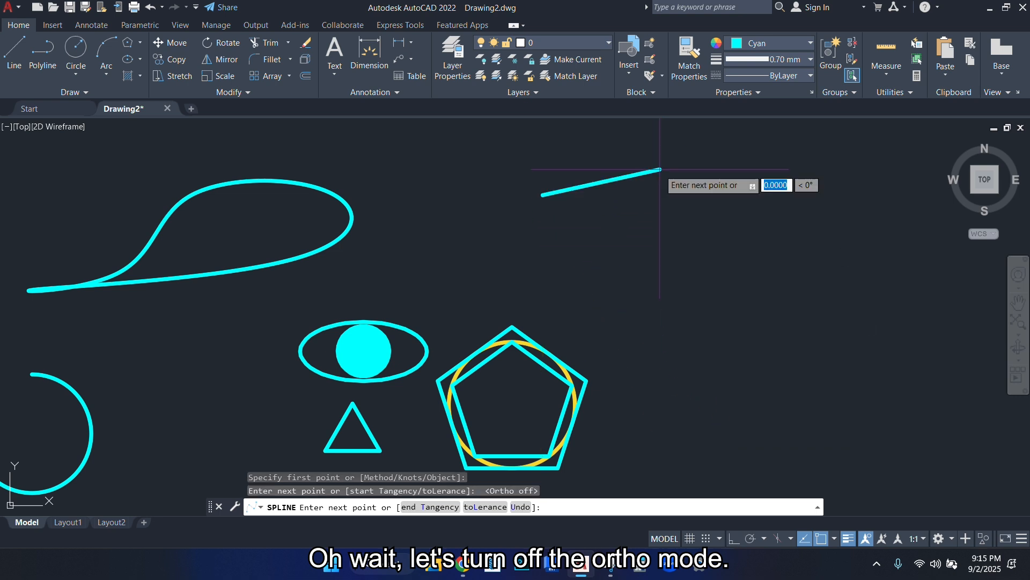
pyautogui.click(688, 290)
pyautogui.click(710, 284)
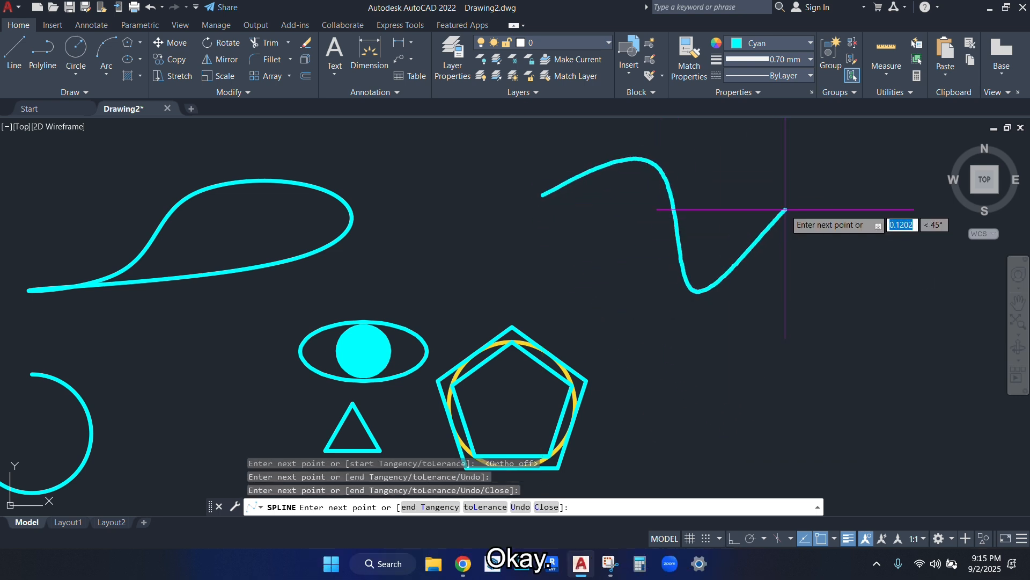
pyautogui.click(785, 210)
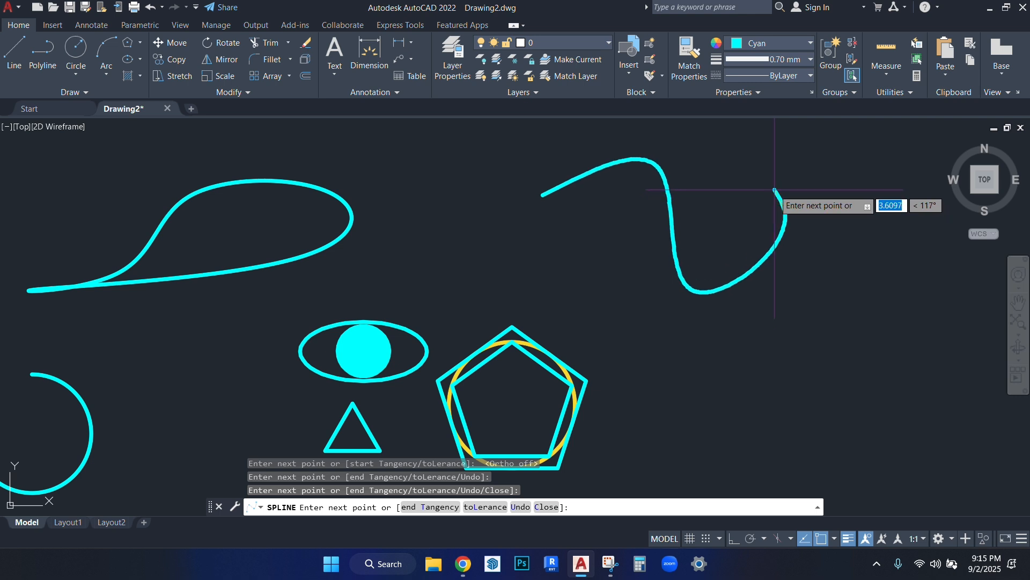
pyautogui.click(774, 190)
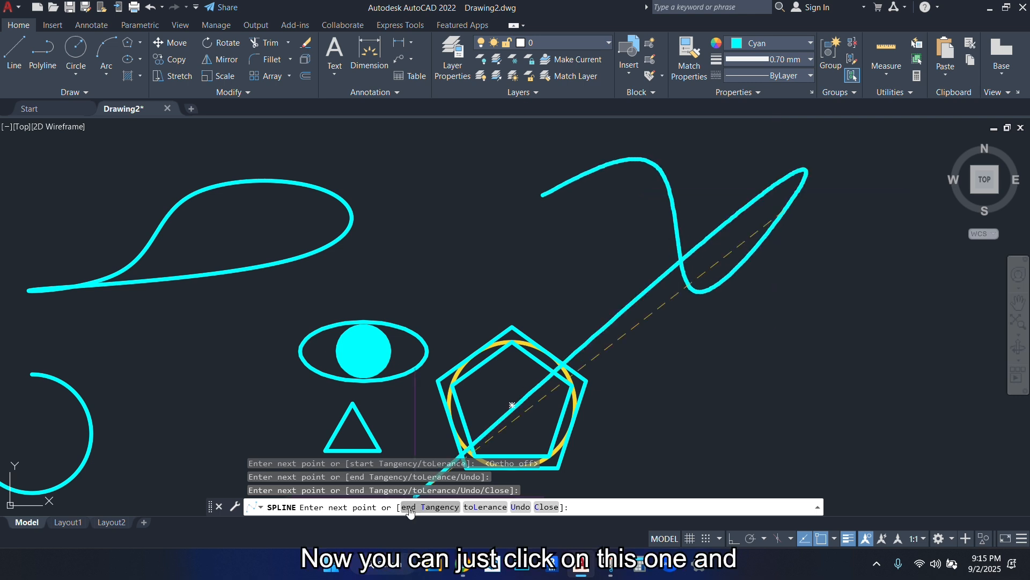
pyautogui.click(409, 509)
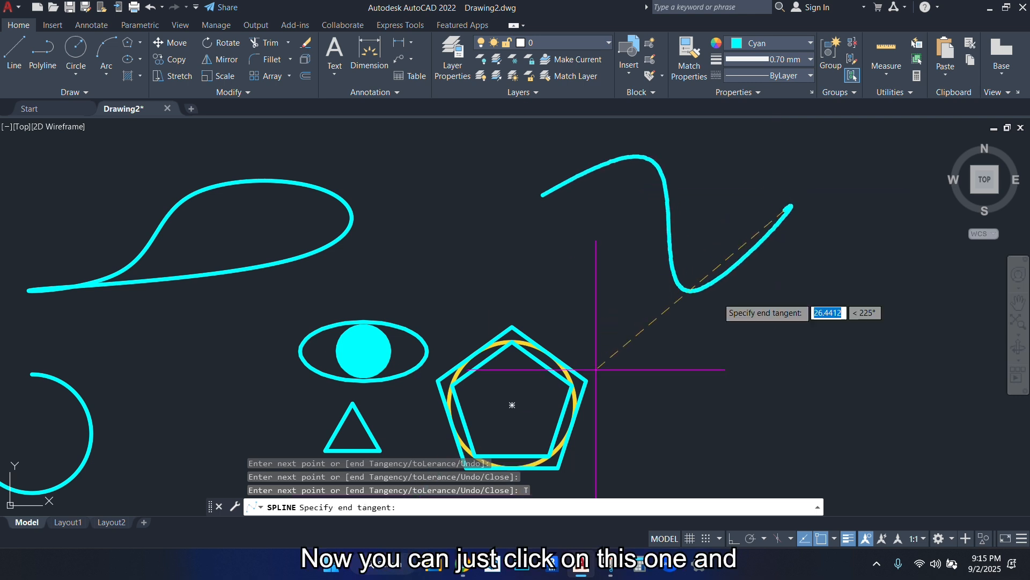
pyautogui.click(779, 149)
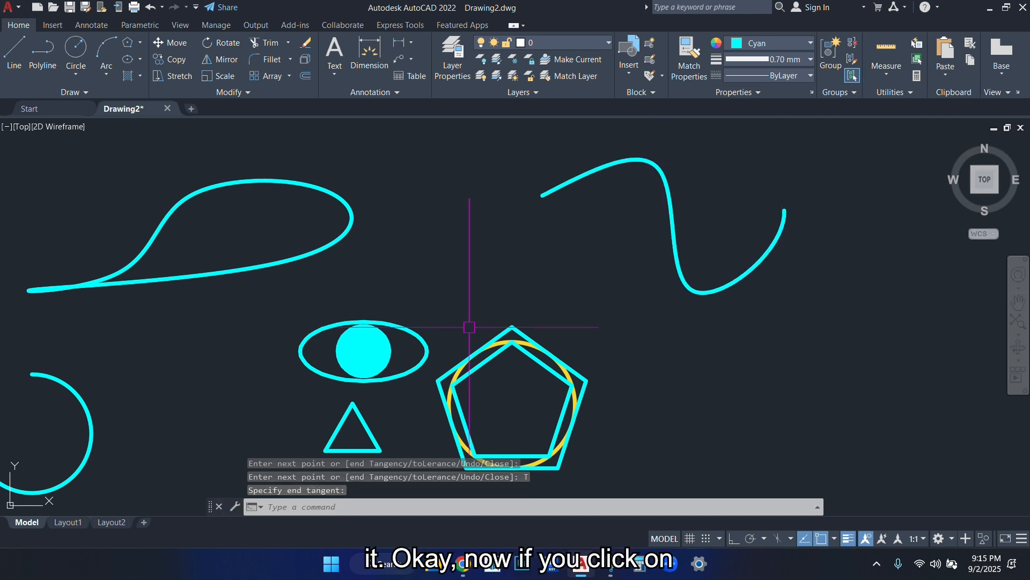
# Flatten the open spline by moving its second fit point down and inward and its third fit point upward
pyautogui.click(690, 255)
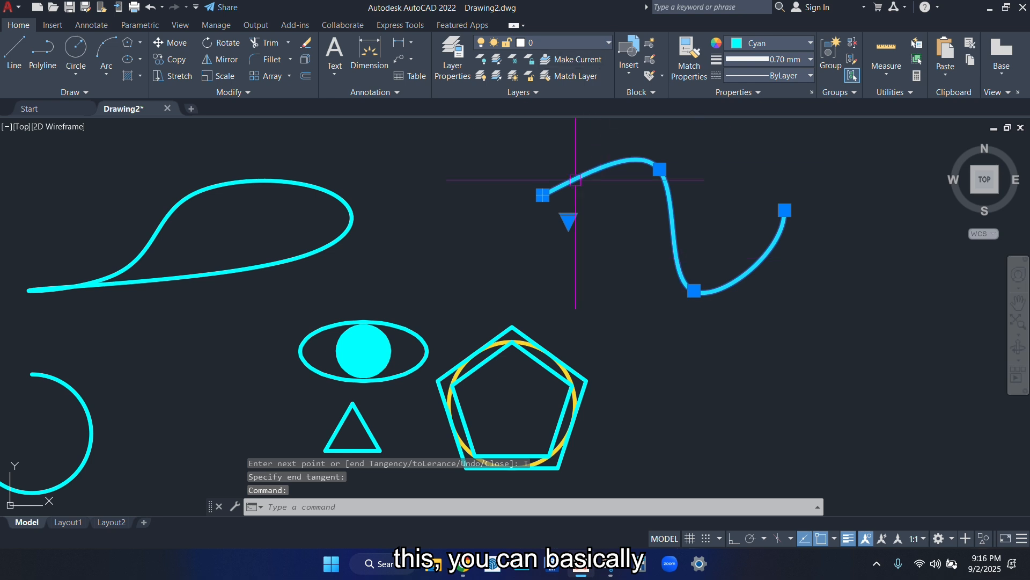
pyautogui.click(660, 169)
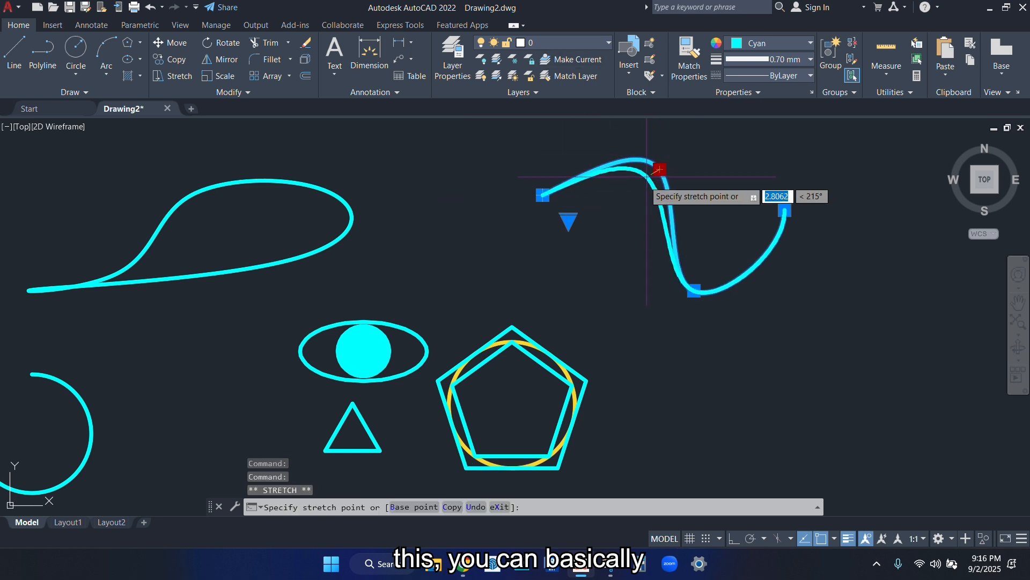
pyautogui.click(639, 203)
pyautogui.click(694, 291)
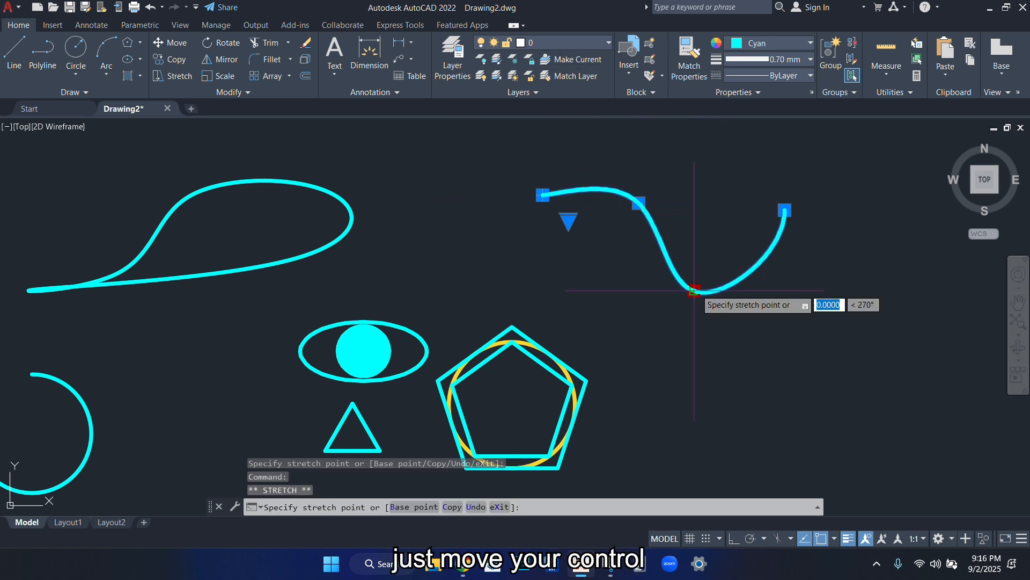
pyautogui.click(722, 254)
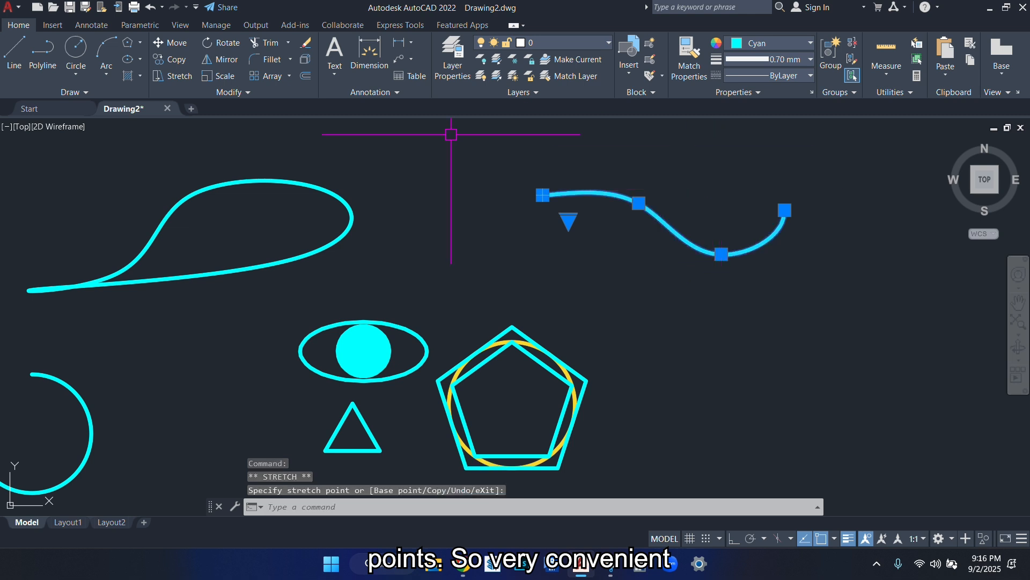
# Reshape the closed spline by moving two of its control vertices on the pointed side up and outward
pyautogui.click(142, 245)
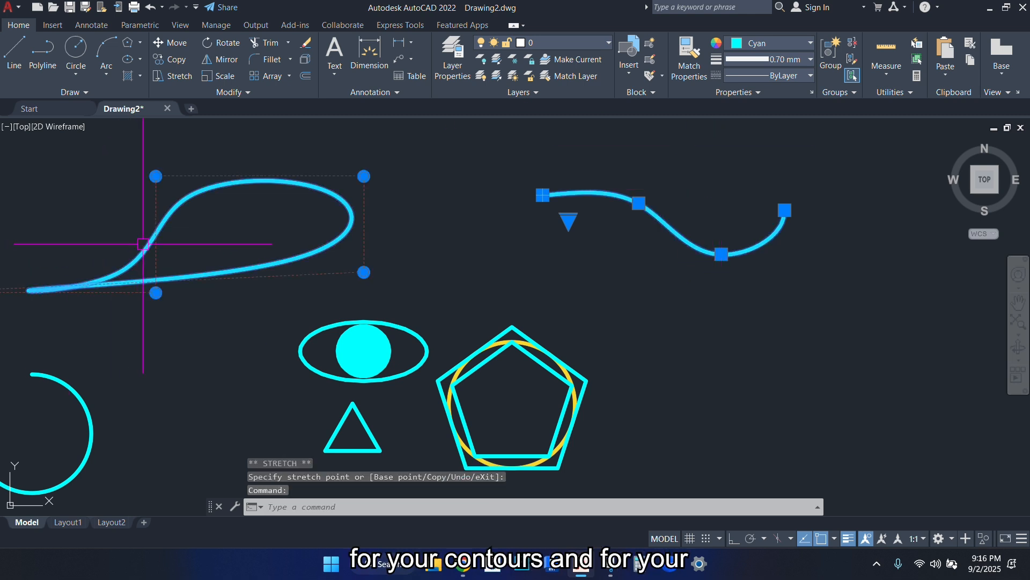
pyautogui.click(156, 292)
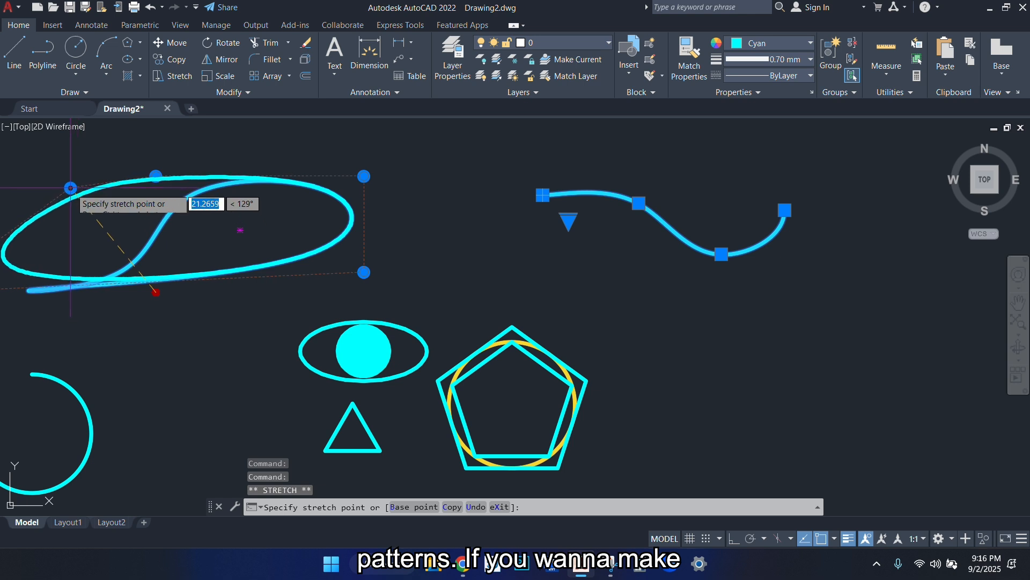
pyautogui.click(128, 223)
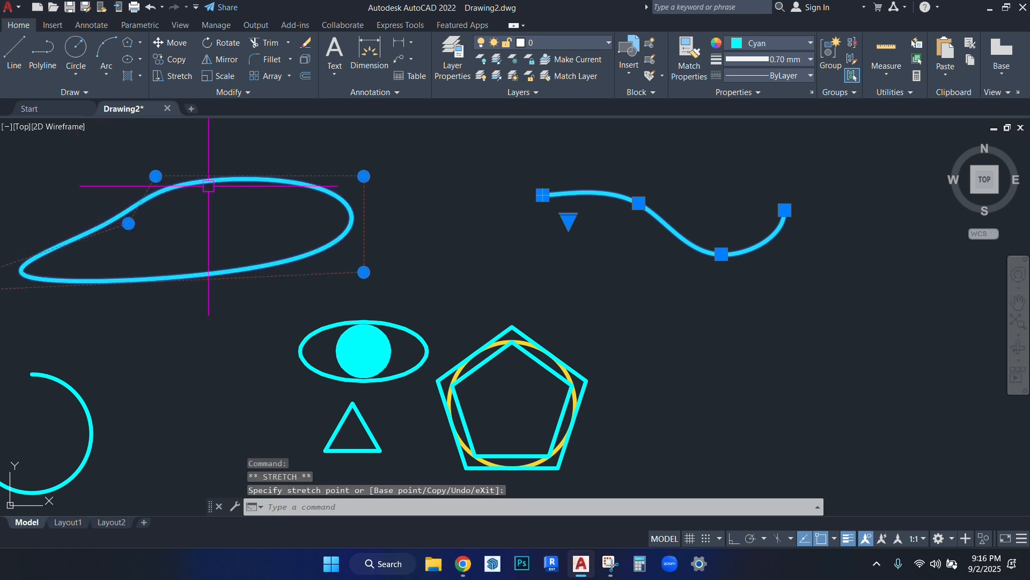
pyautogui.click(156, 176)
pyautogui.click(131, 135)
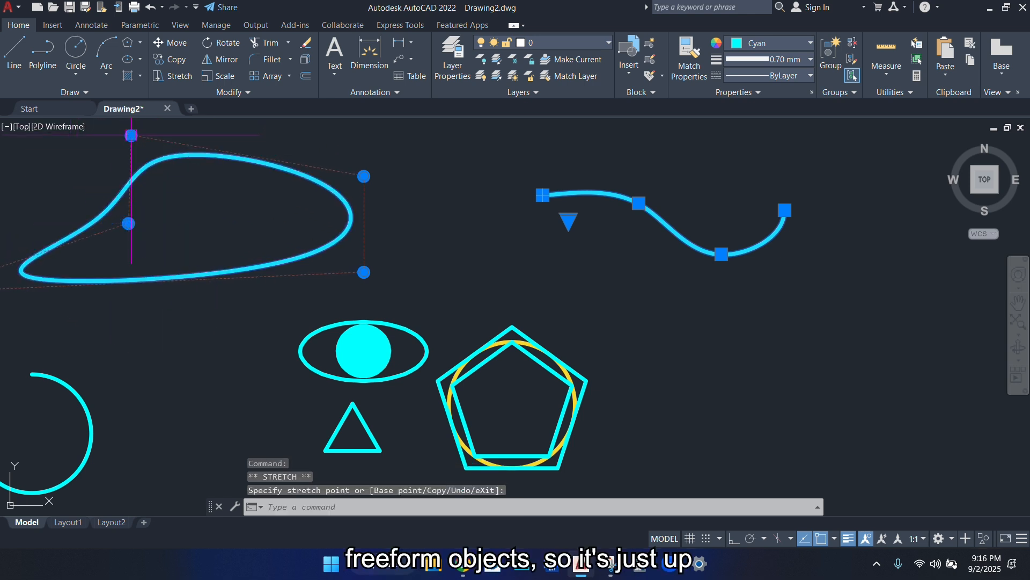
pyautogui.moveTo(258, 225); pyautogui.dragTo(456, 294, button='middle')
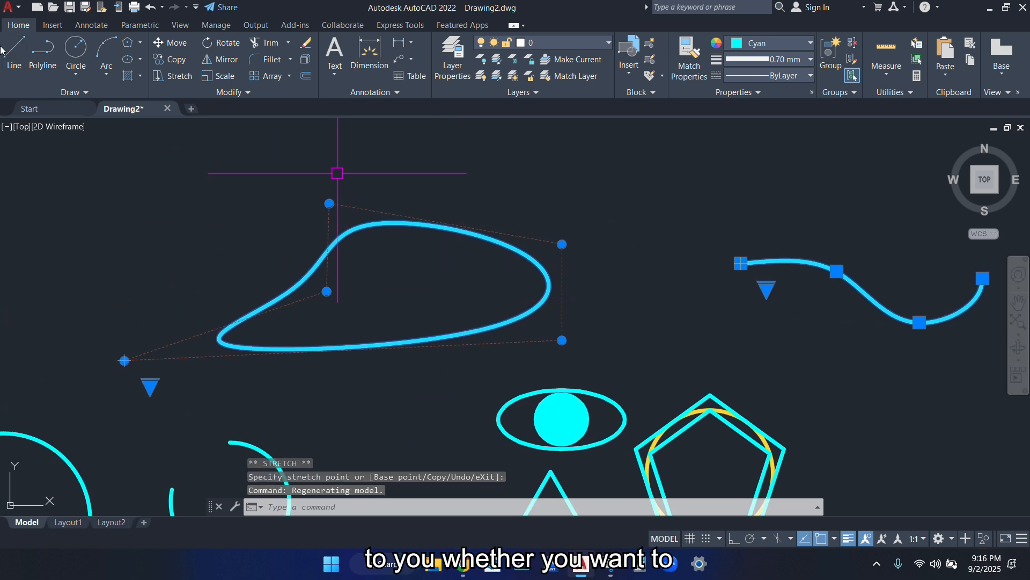
# Place five scattered points in the empty area beside the pointed end of the closed spline using Multiple Points
pyautogui.click(83, 93)
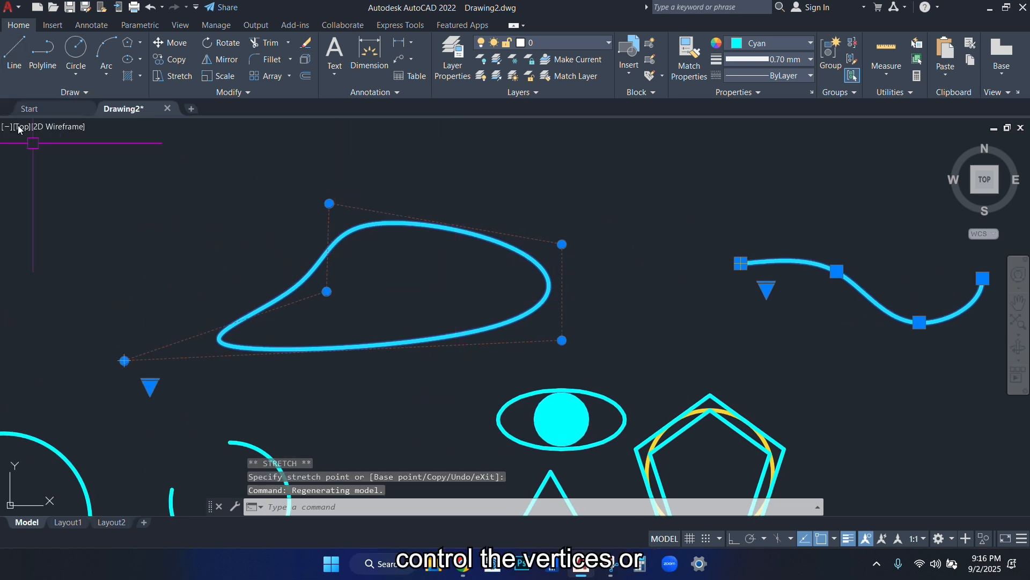
pyautogui.click(87, 94)
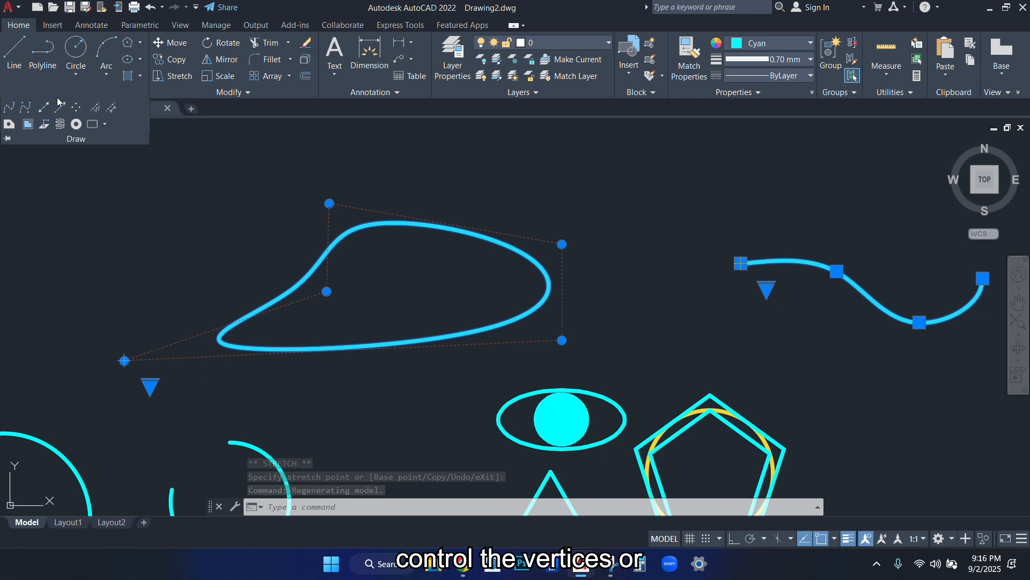
pyautogui.click(88, 92)
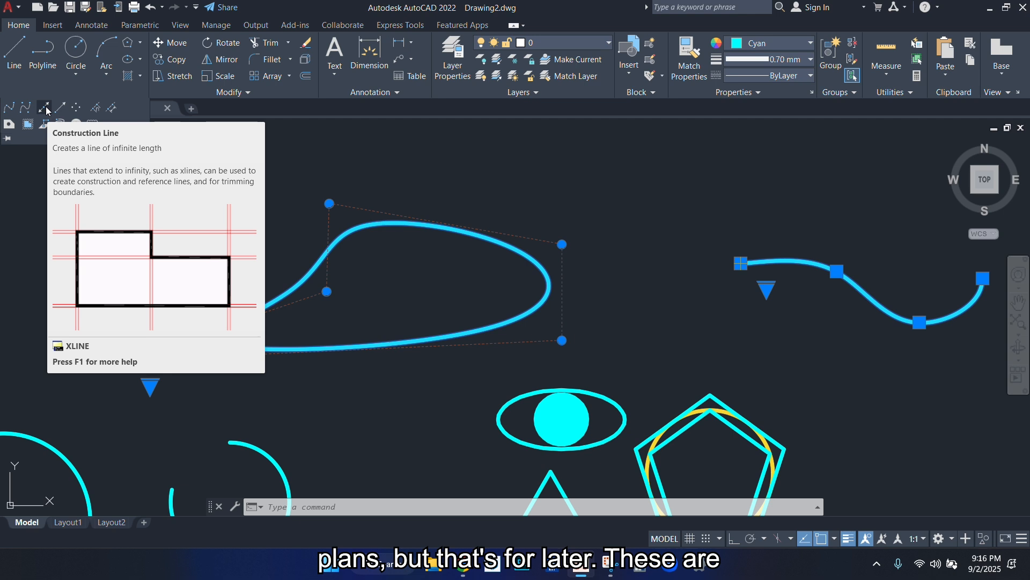
pyautogui.click(77, 112)
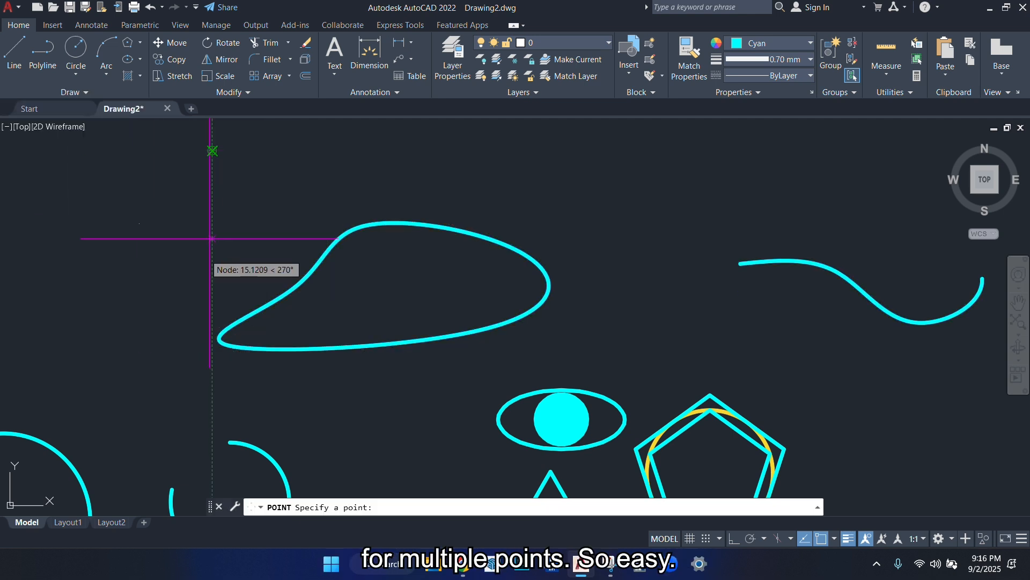
pyautogui.click(397, 290)
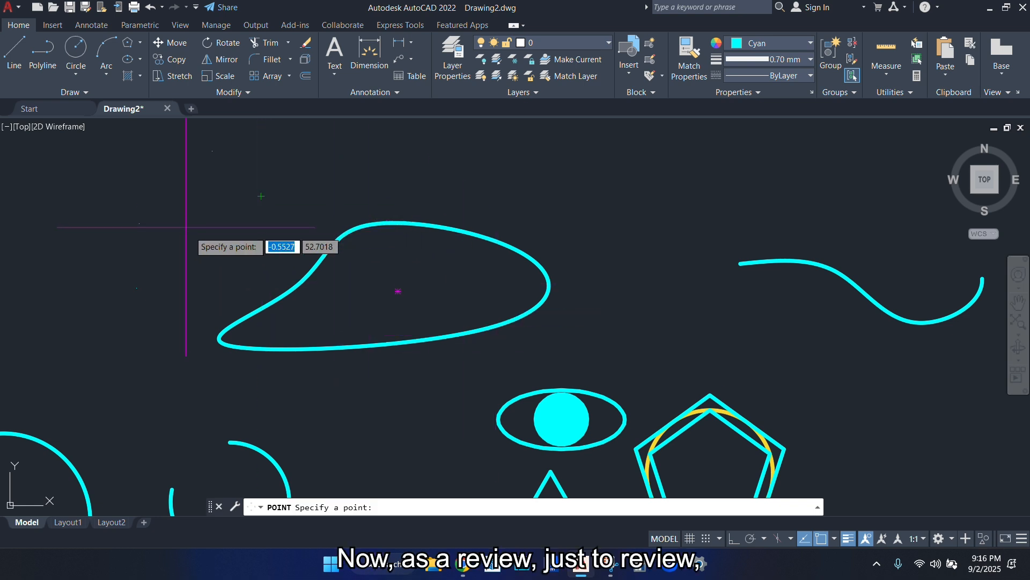
pyautogui.press('Escape')
pyautogui.moveTo(218, 195); pyautogui.dragTo(355, 253, button='middle')
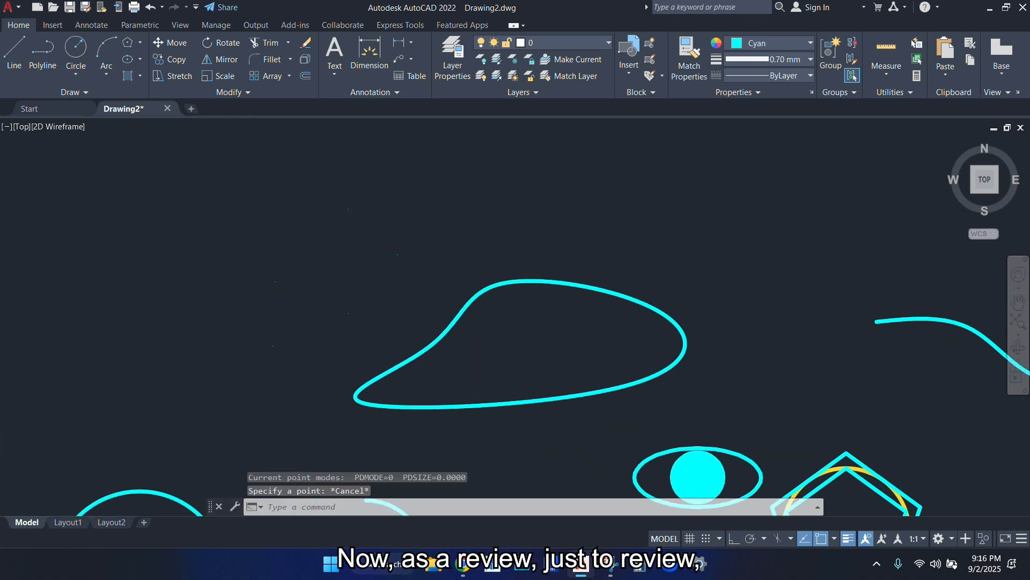
pyautogui.click(199, 152)
pyautogui.click(436, 376)
pyautogui.press('Escape')
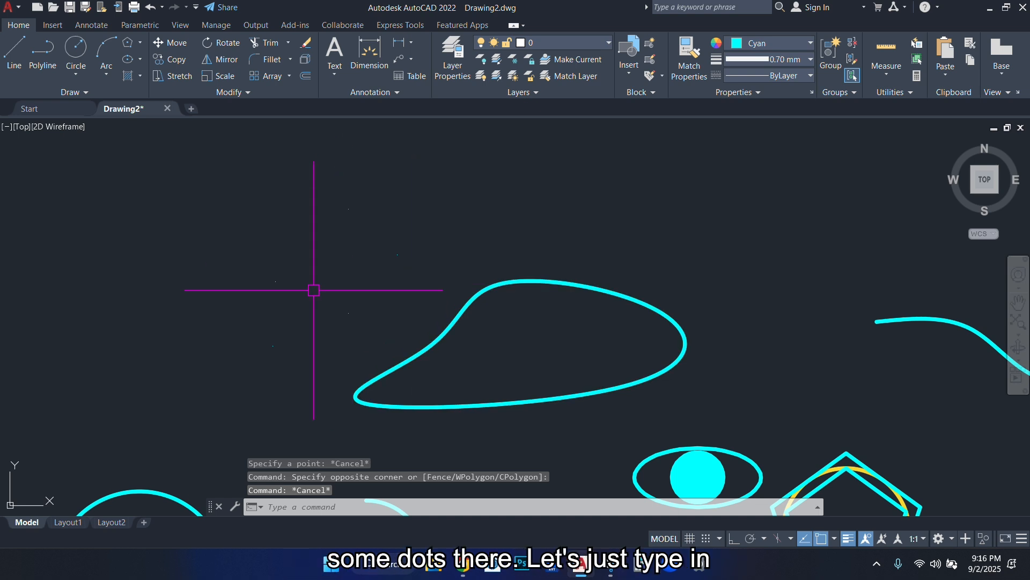
# Change the point style to a circle with a cross through it using DDPTYPE
pyautogui.write('DDPTYPE')
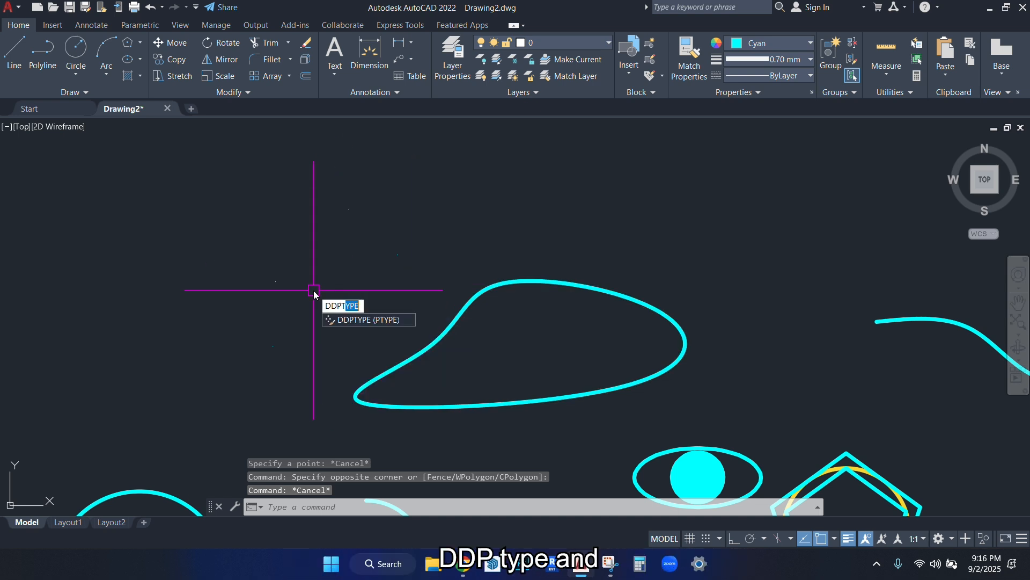
pyautogui.press('Return')
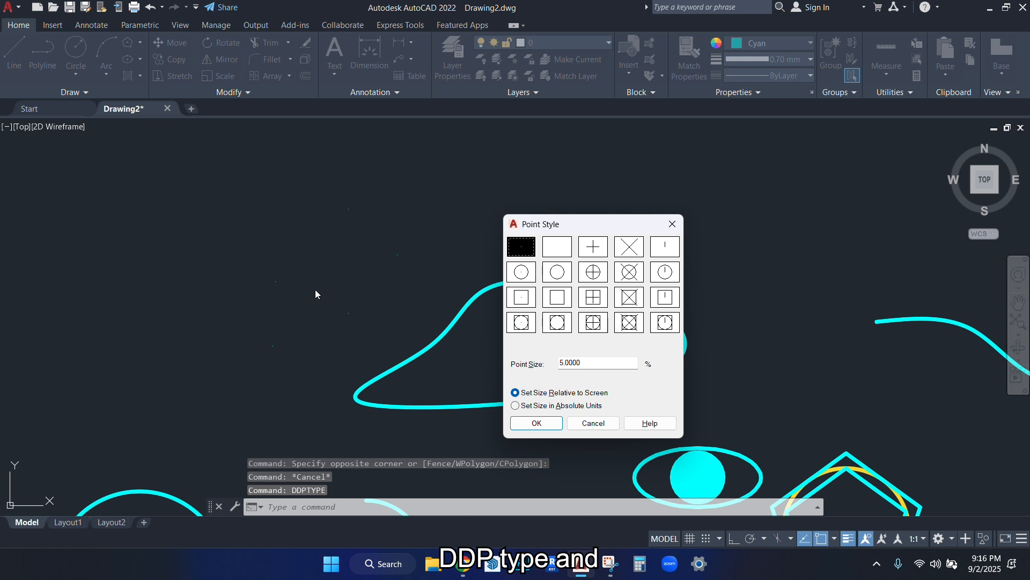
pyautogui.click(593, 272)
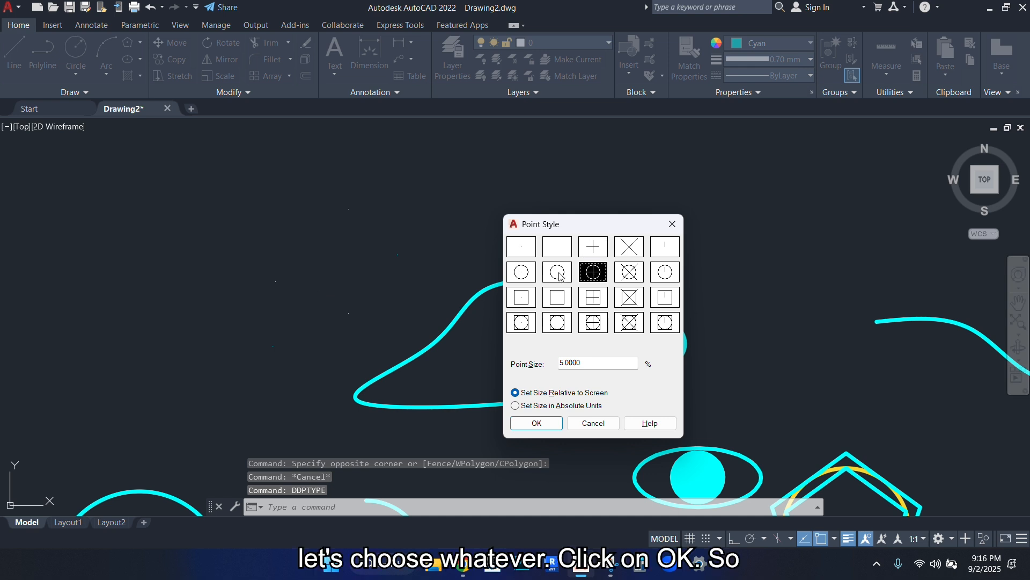
pyautogui.click(547, 422)
pyautogui.scroll(3, 344, 252)
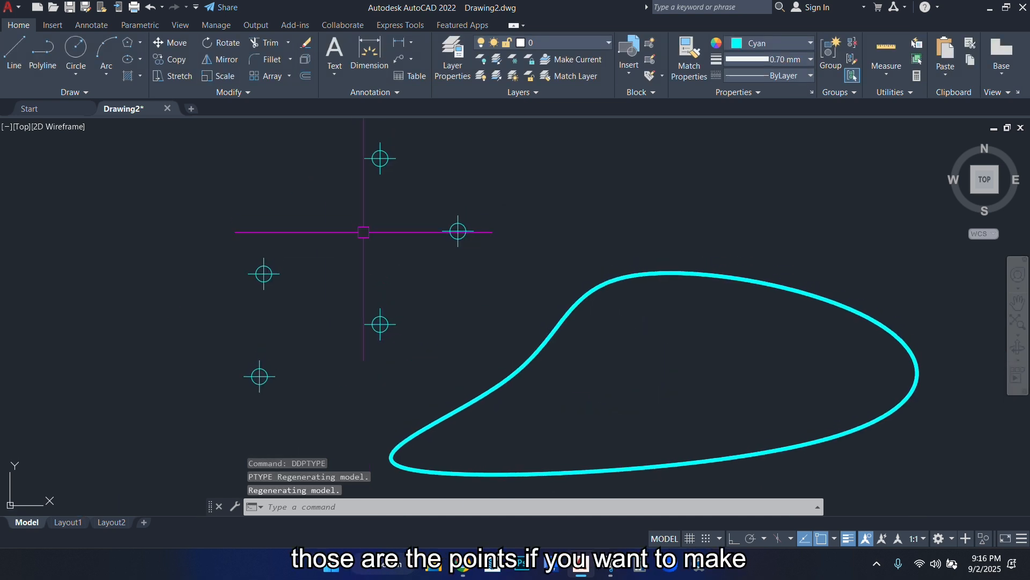
# Draw one donut in the empty area left of the points, picking two points for the inside diameter and using outside diameter 1
pyautogui.click(85, 92)
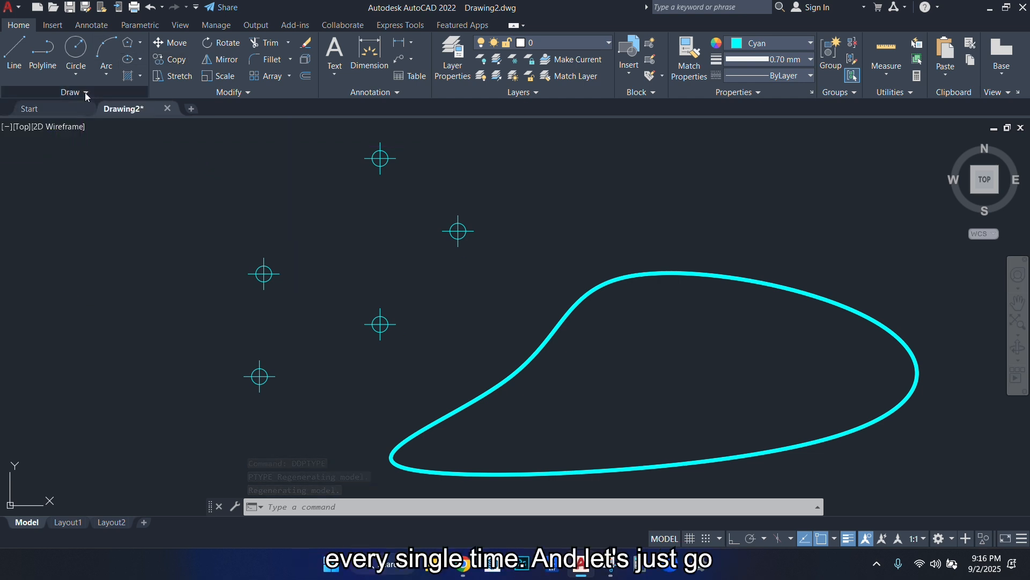
pyautogui.click(84, 92)
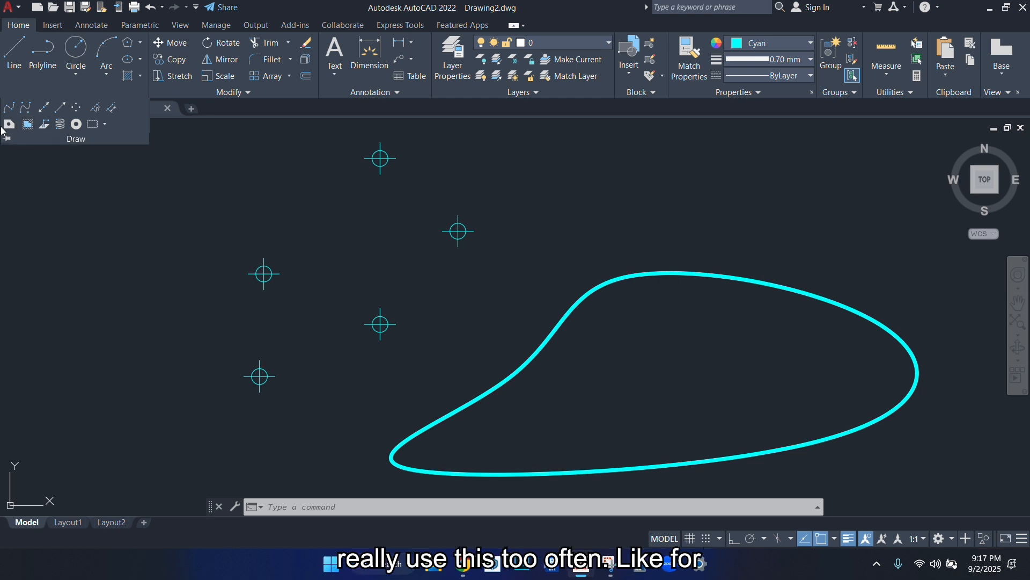
pyautogui.click(76, 125)
pyautogui.moveTo(170, 260)
pyautogui.mouseDown(button='middle')
pyautogui.moveTo(511, 277)
pyautogui.moveTo(702, 261)
pyautogui.mouseUp(button='middle')
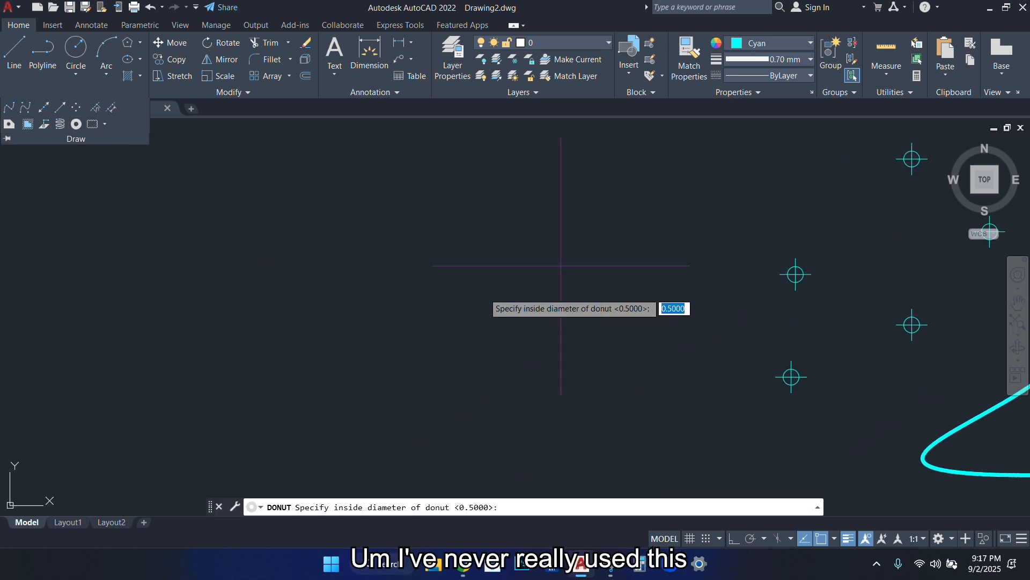
pyautogui.click(367, 331)
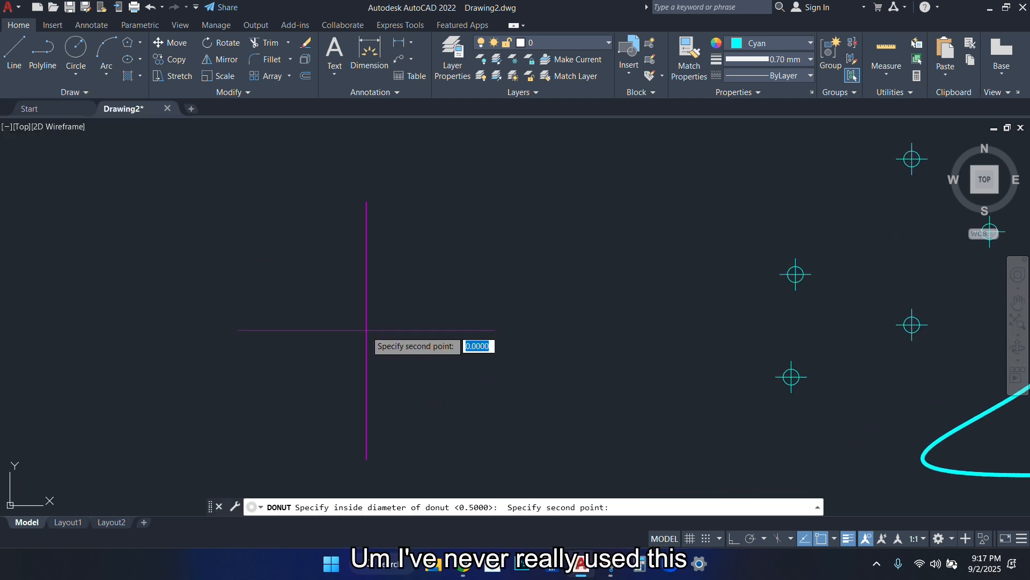
pyautogui.click(369, 275)
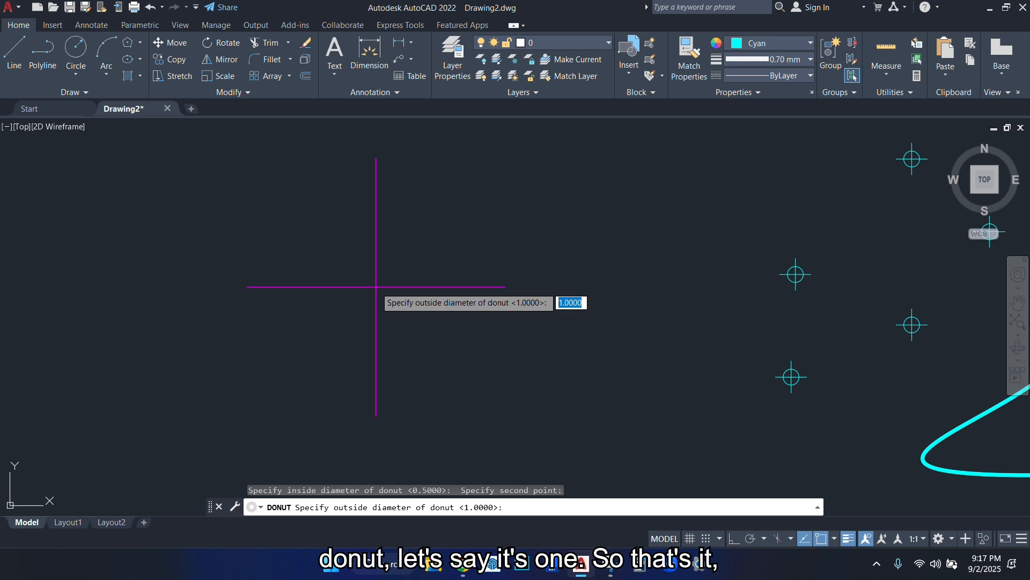
pyautogui.press('Return')
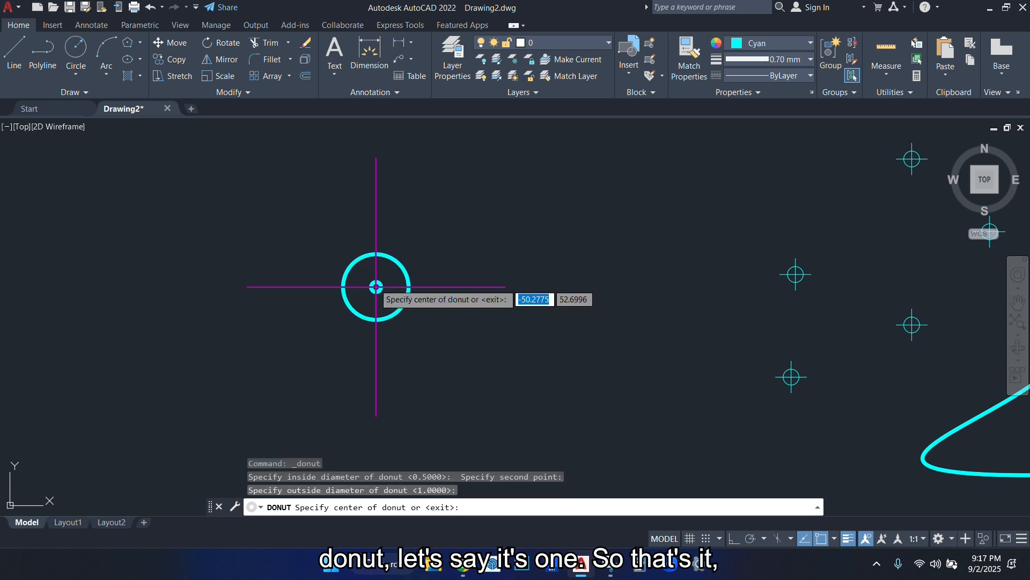
pyautogui.click(410, 332)
pyautogui.scroll(5, 411, 385)
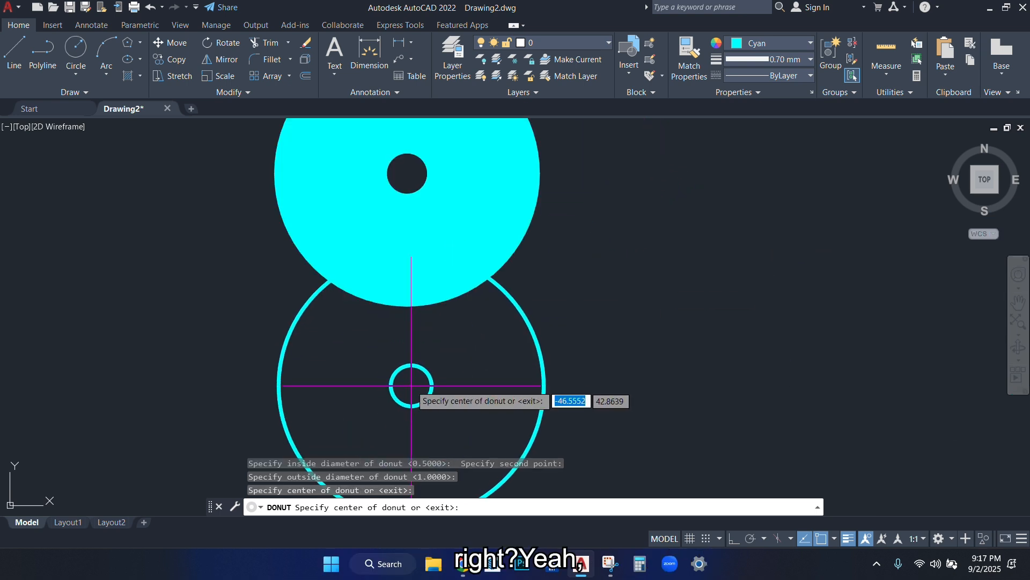
pyautogui.scroll(-5, 559, 287)
pyautogui.scroll(4, 563, 260)
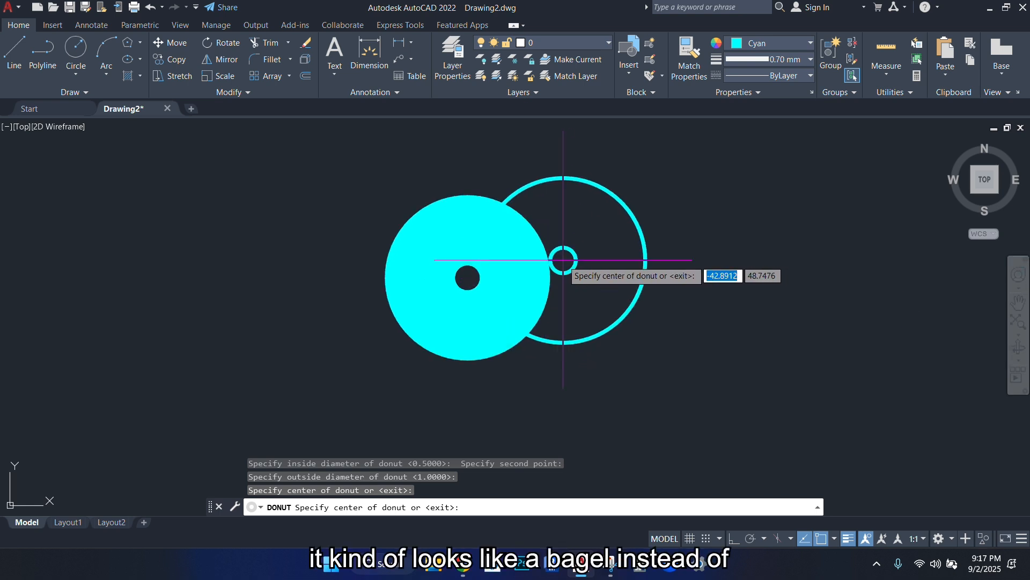
pyautogui.press('Escape')
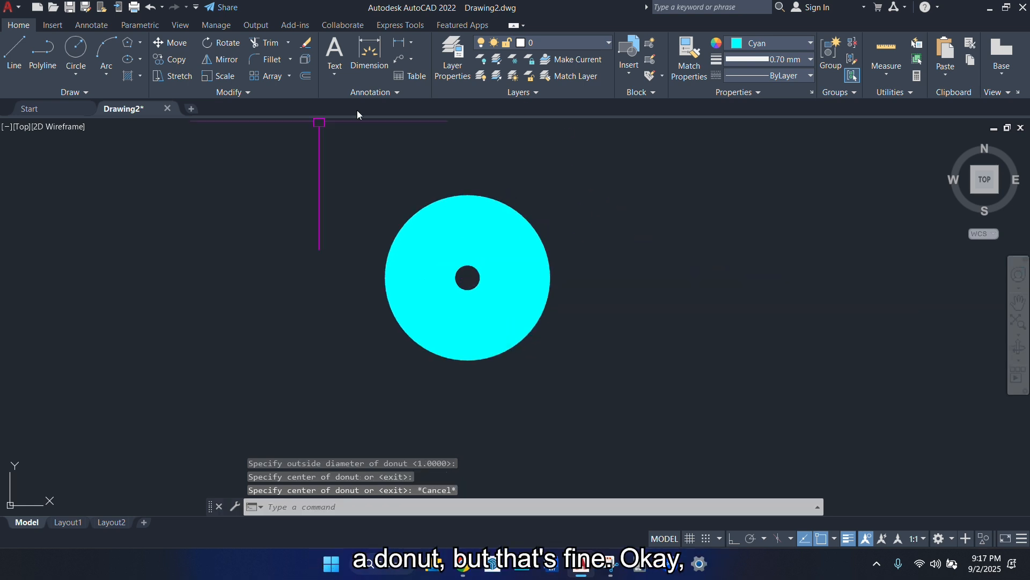
# Draw a small closed, upright oval revision cloud with the Freehand option, just below and to the right of the donut
pyautogui.click(79, 92)
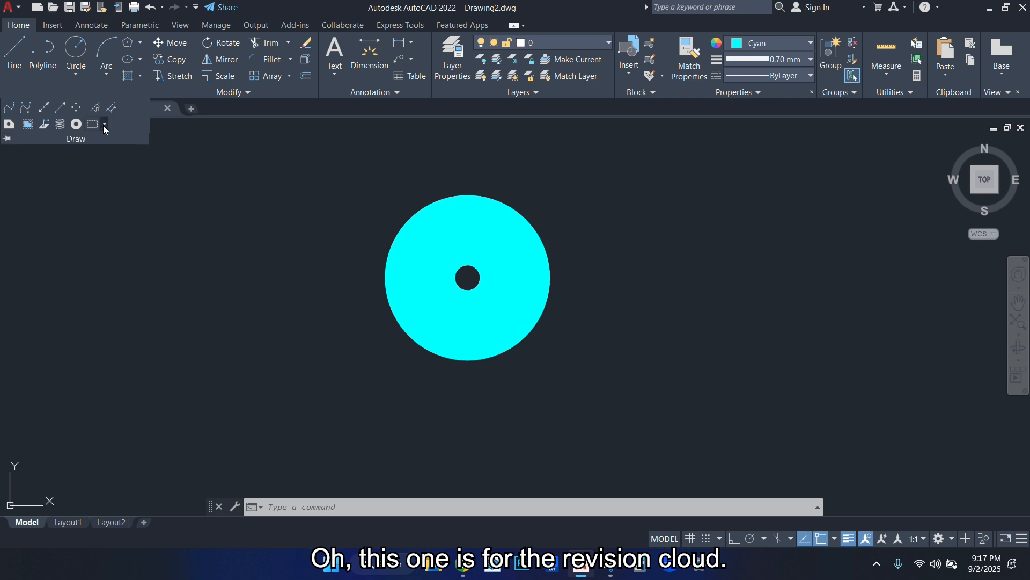
pyautogui.click(104, 126)
pyautogui.click(99, 200)
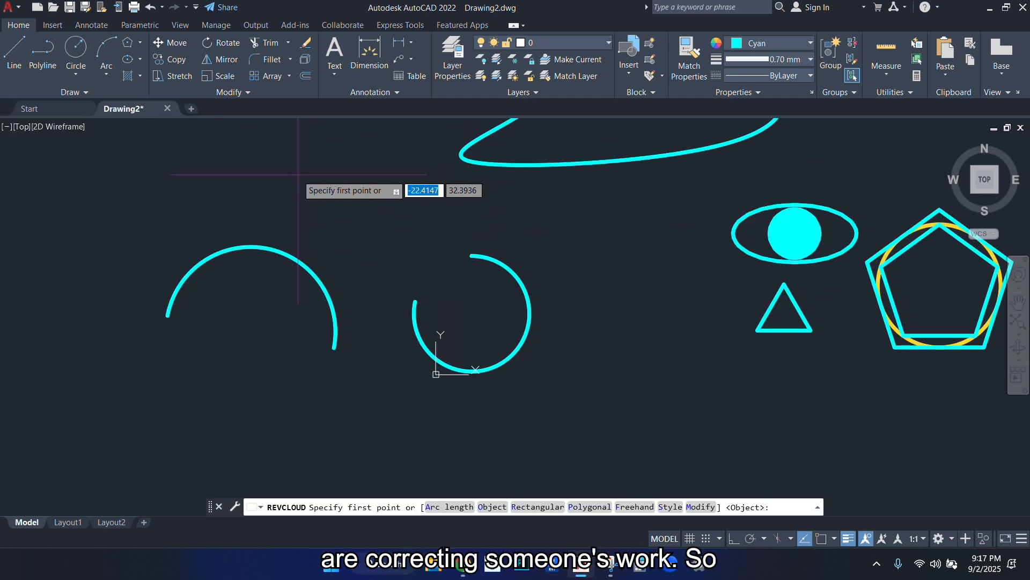
pyautogui.moveTo(216, 185); pyautogui.dragTo(270, 355, button='middle')
pyautogui.scroll(2, 207, 367)
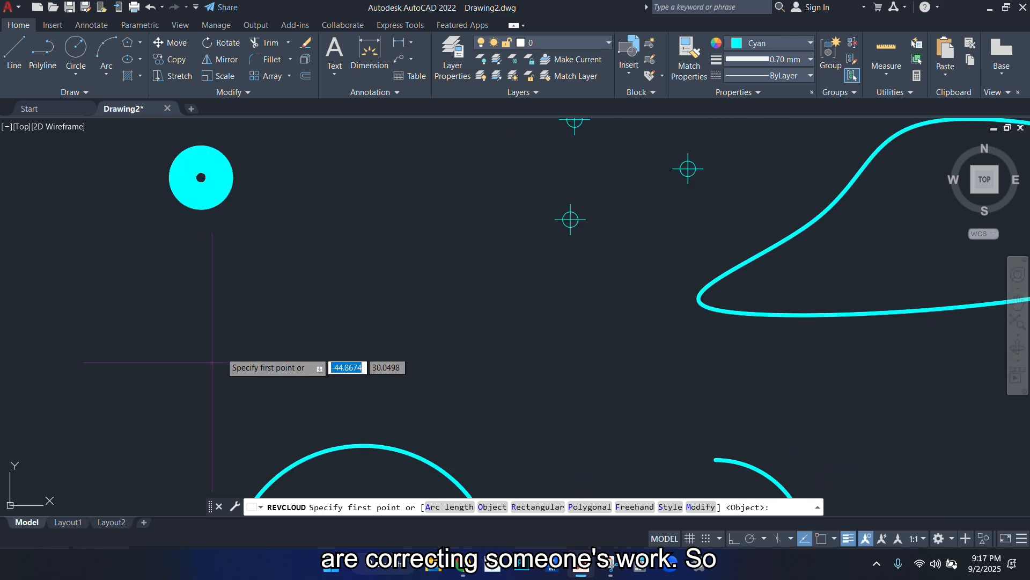
pyautogui.click(330, 229)
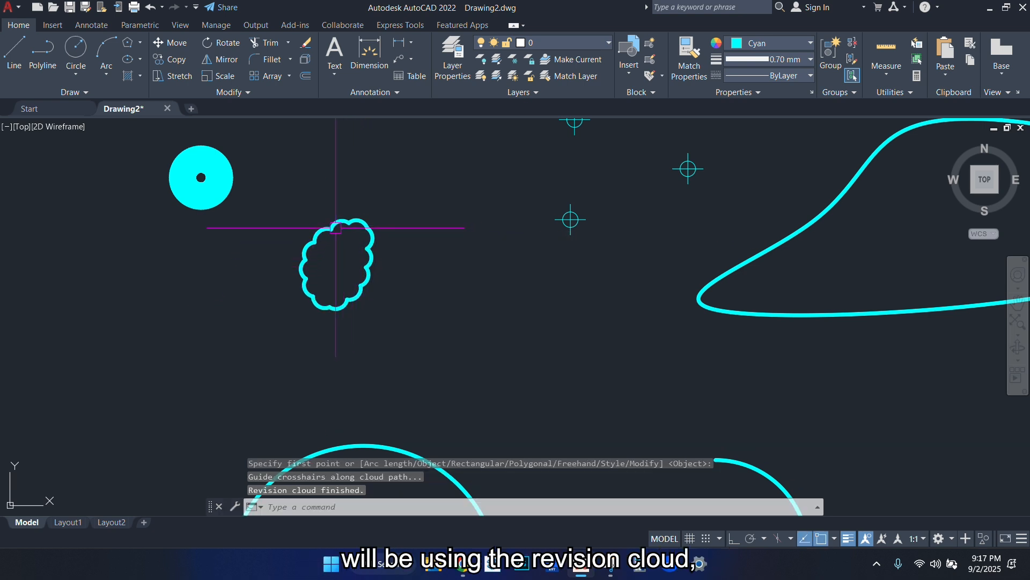
pyautogui.scroll(2, 294, 242)
pyautogui.scroll(2, 294, 242)
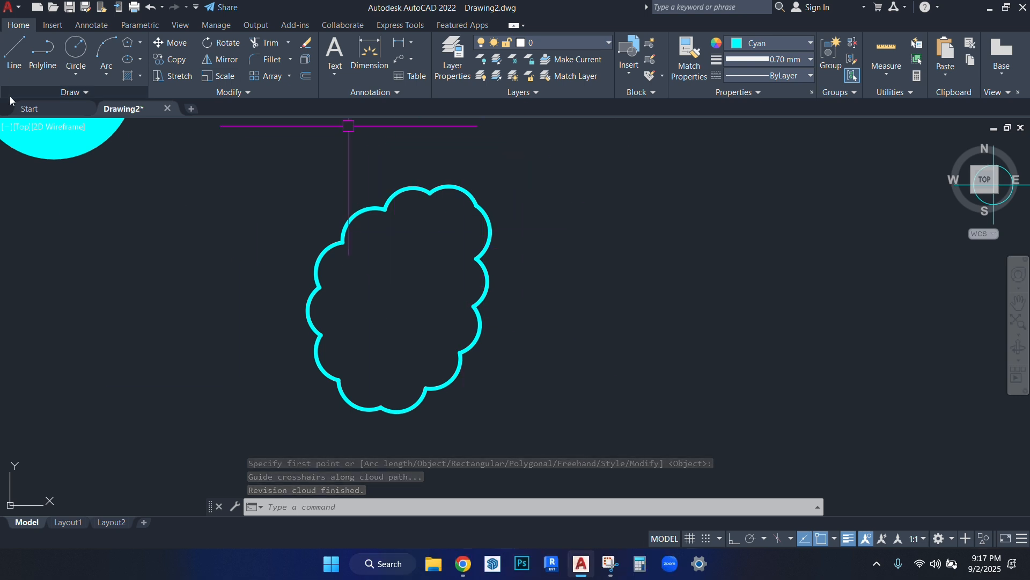
pyautogui.click(74, 78)
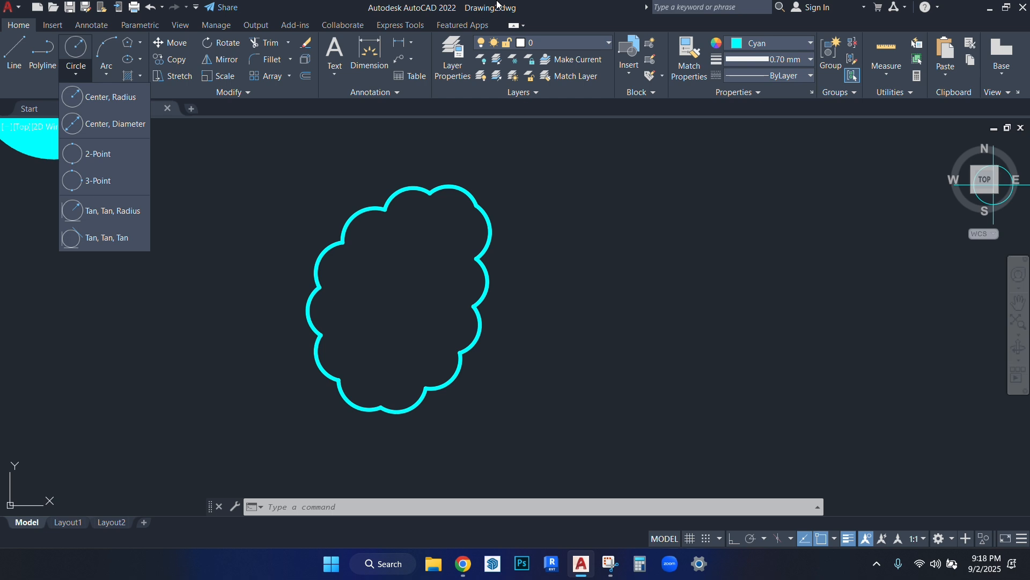
pyautogui.click(128, 99)
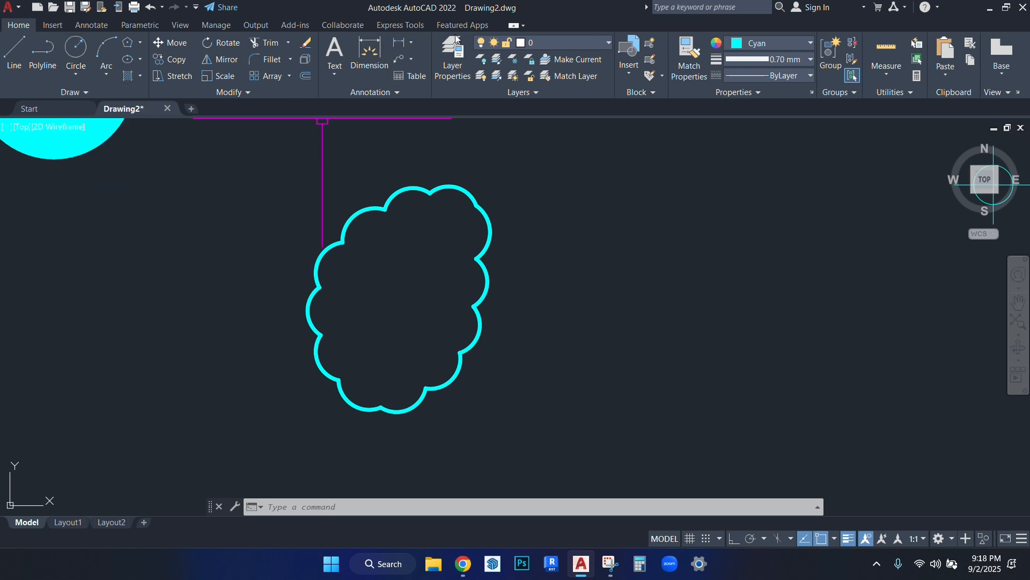